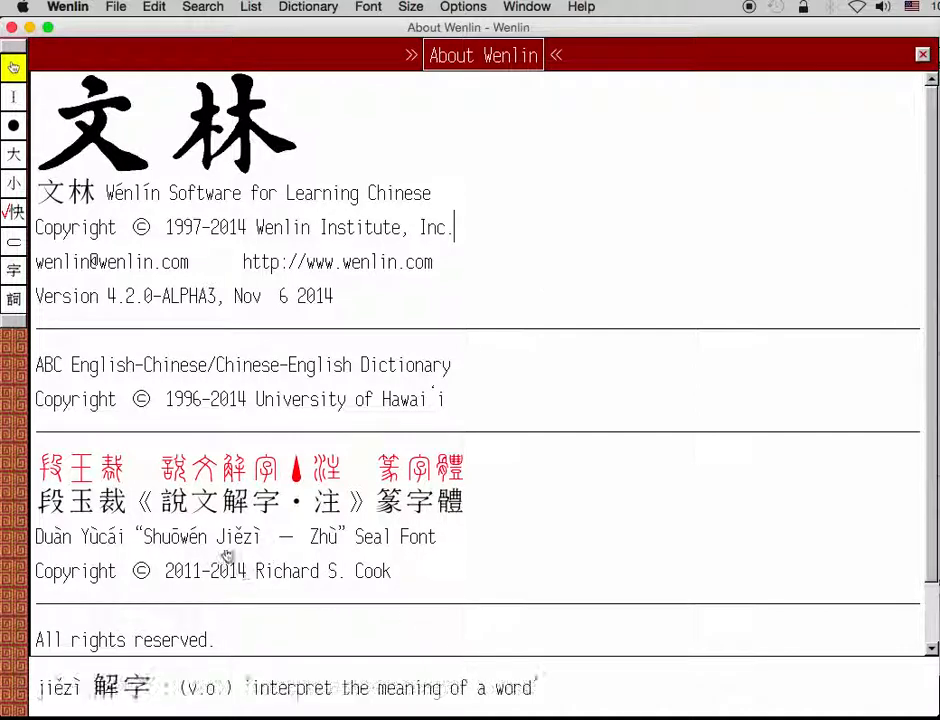
Look up the character 解 from the Seal Font line of the About text and expand its dictionary entry
mouse_move(237, 508)
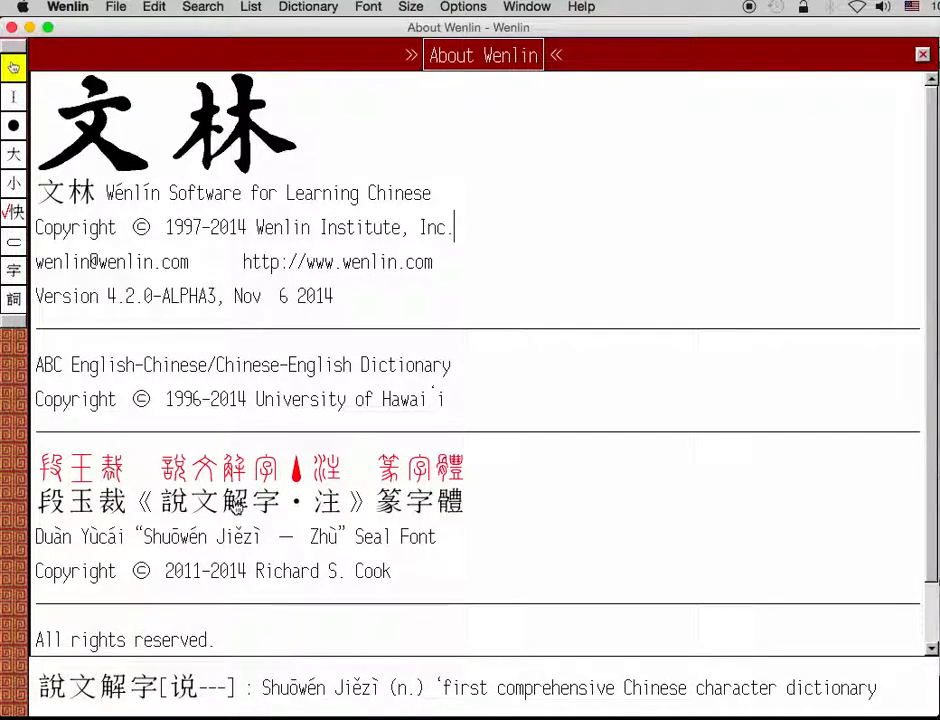
click(237, 508)
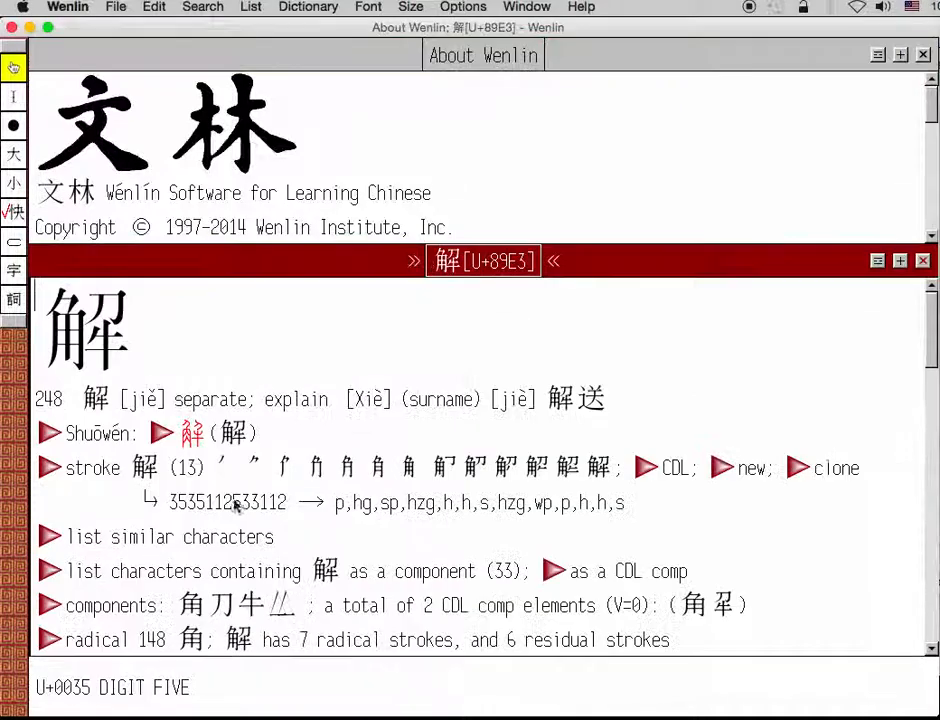
click(900, 260)
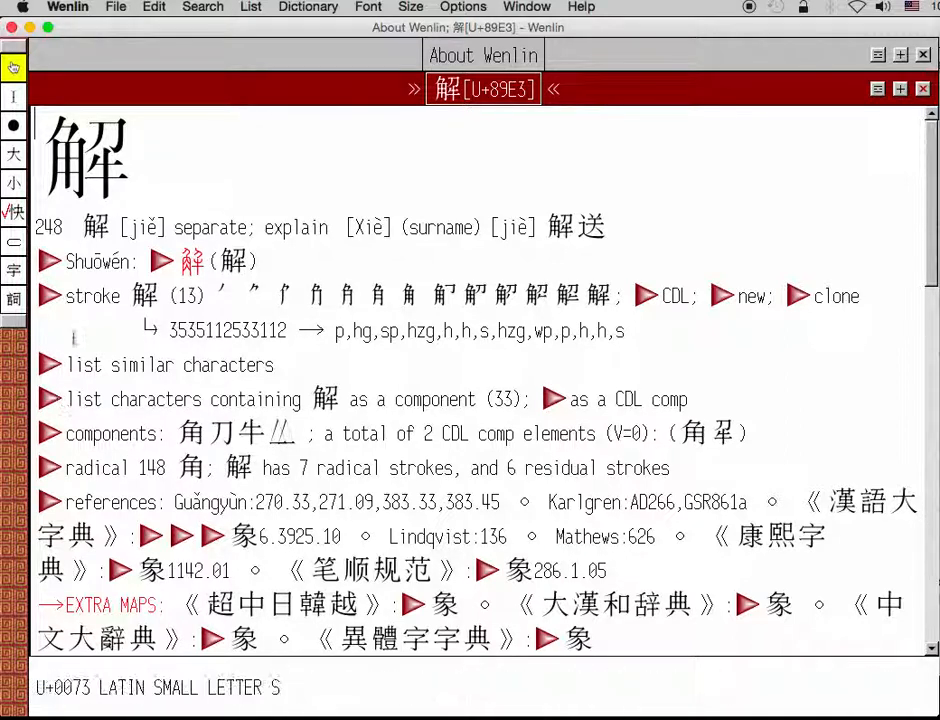
Highlight the two stroke lines of the 解 entry and its stroke-by-stroke build-up sequence to examine them
click(21, 298)
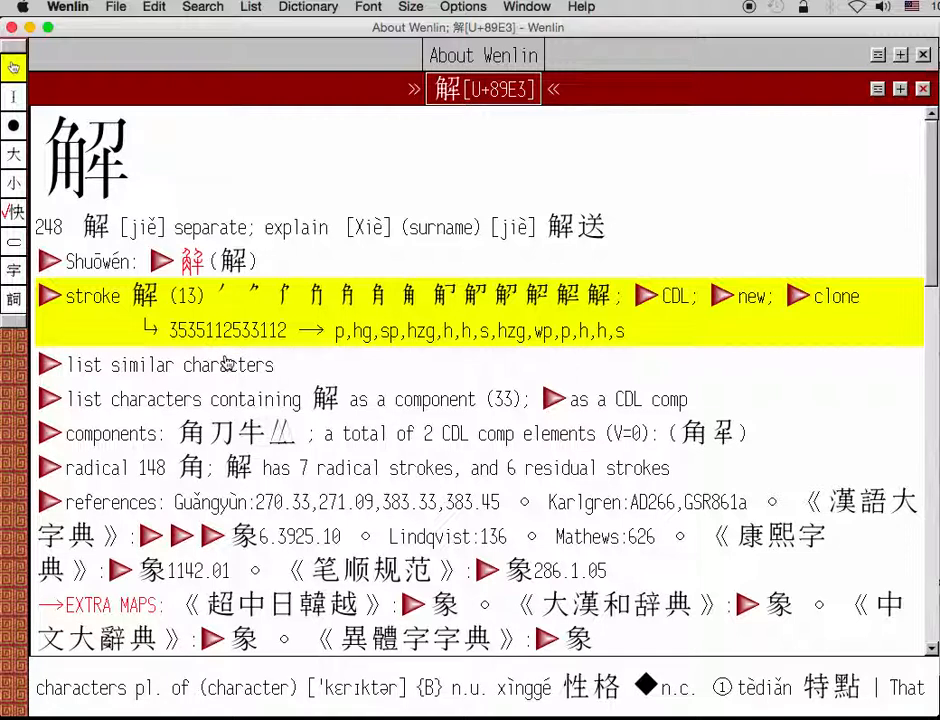
click(649, 330)
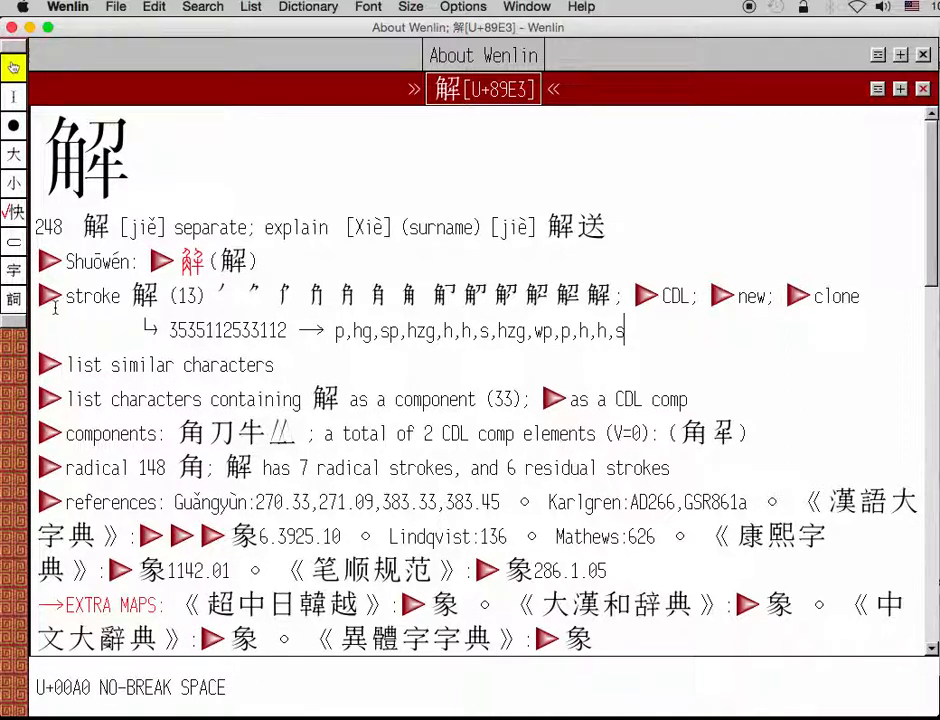
click(38, 296)
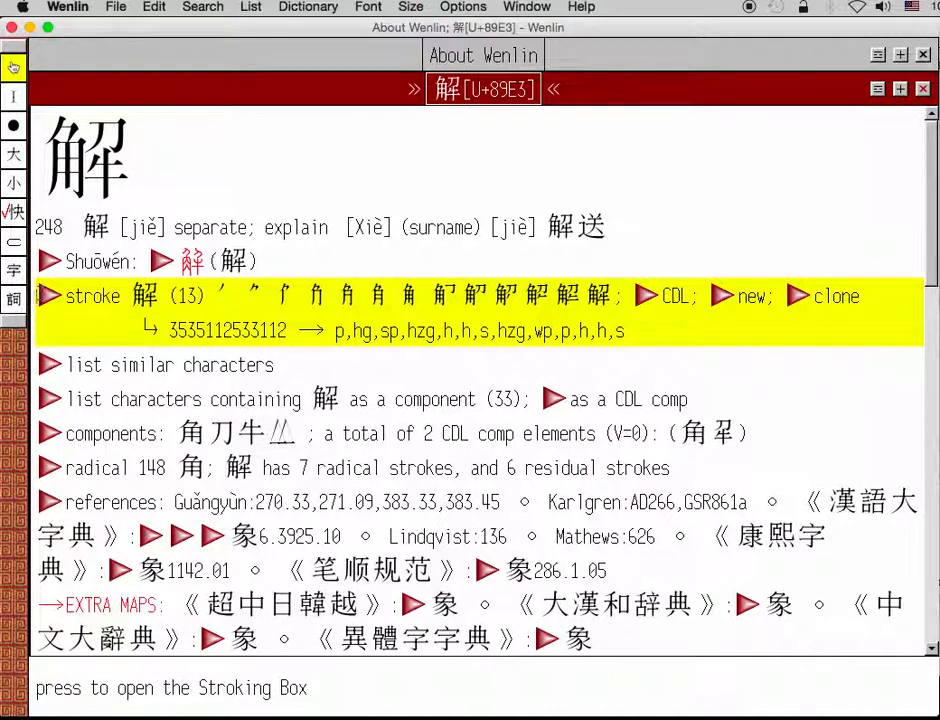
click(50, 295)
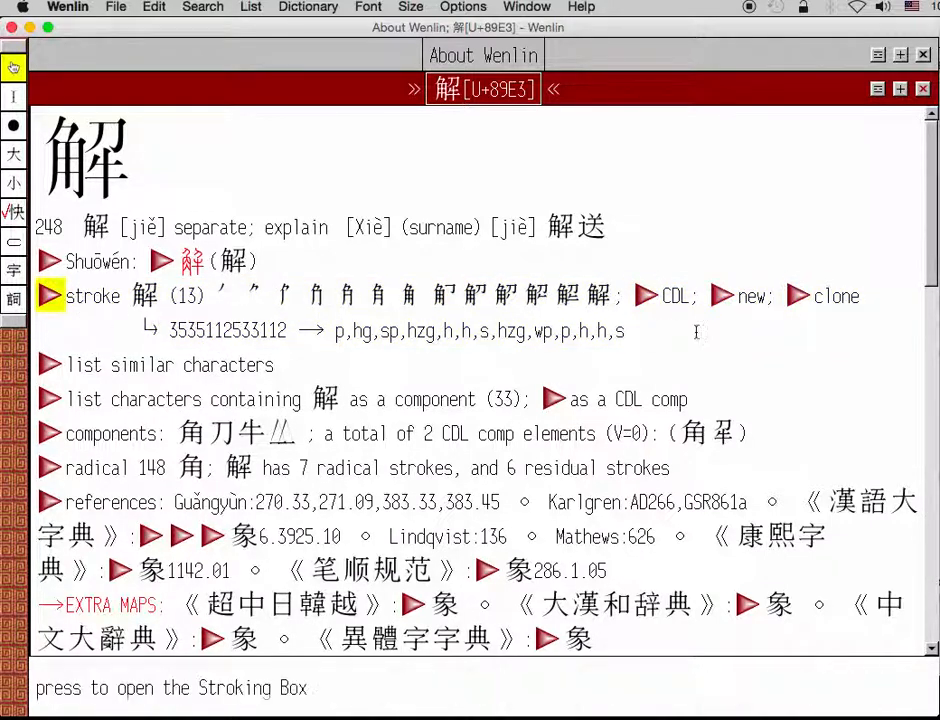
click(632, 296)
drag(632, 296, 270, 294)
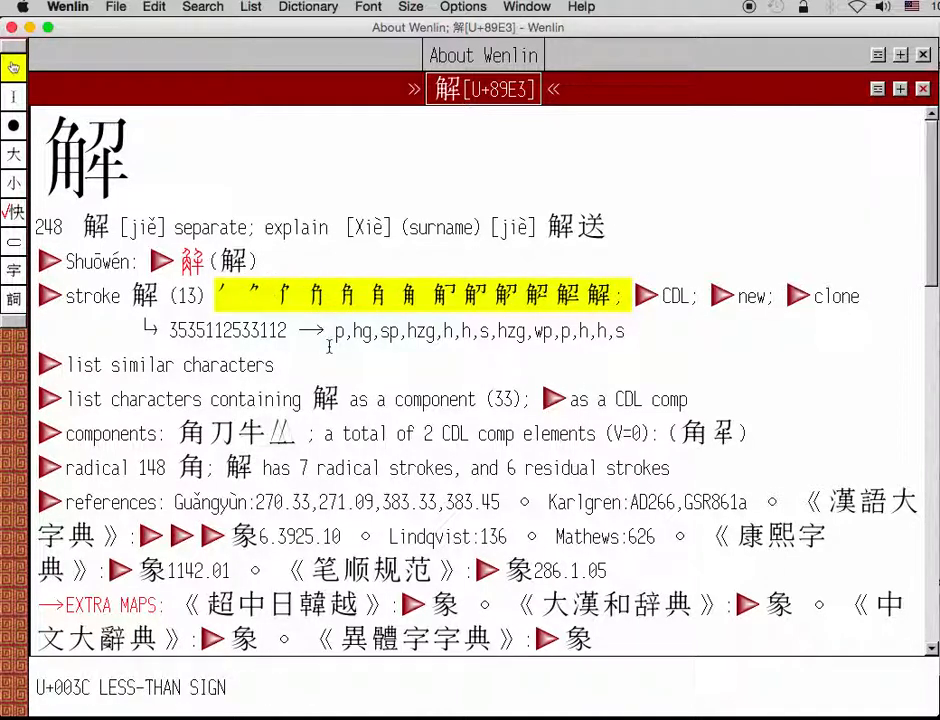
click(658, 332)
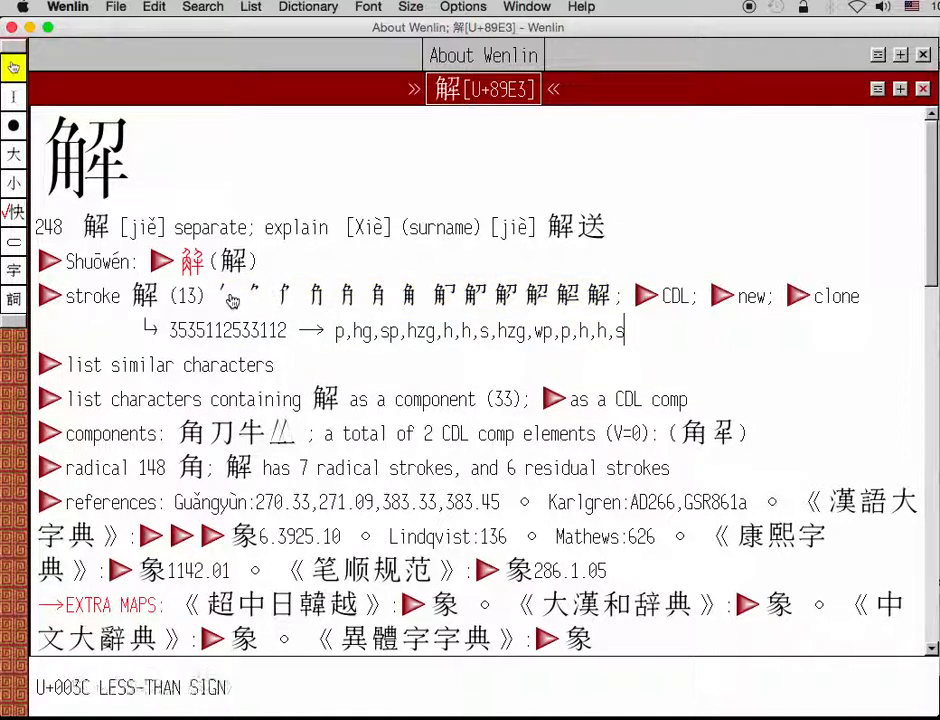
View the CDL description of 解 and close it without editing
click(690, 297)
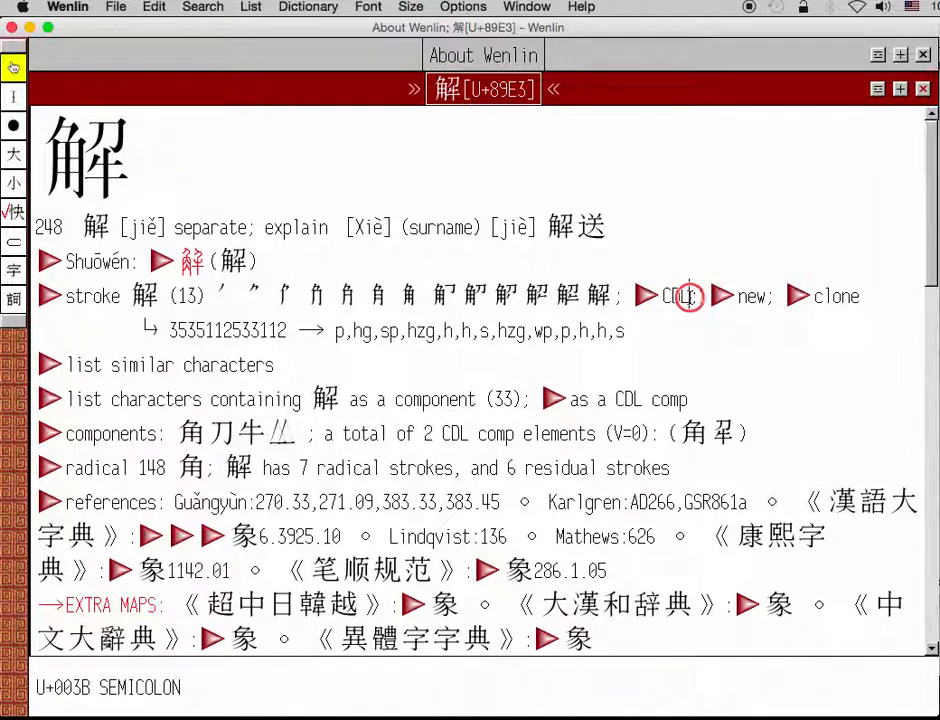
click(644, 298)
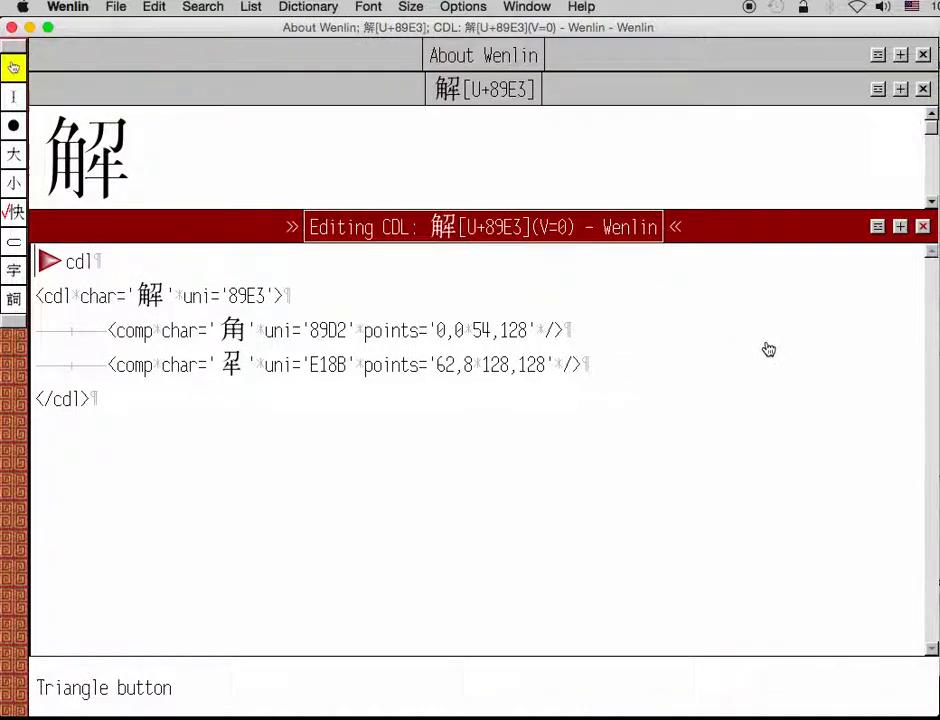
click(923, 228)
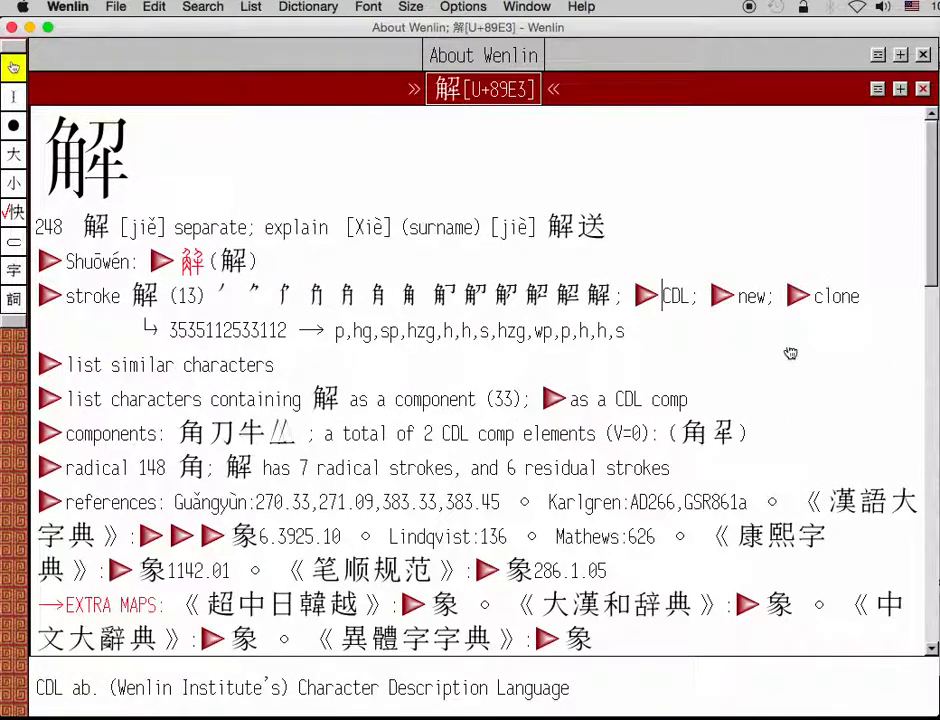
Inspect the variant attribute in a new CDL variant of 解 and the clone prompt, dismissing both without creating anything
click(720, 297)
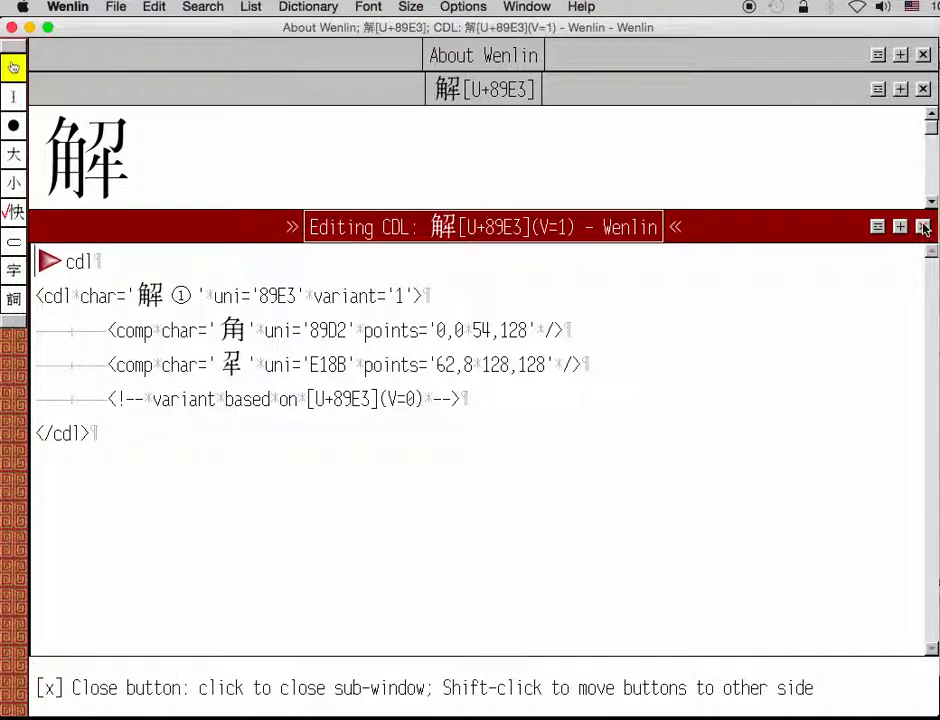
drag(413, 296, 313, 296)
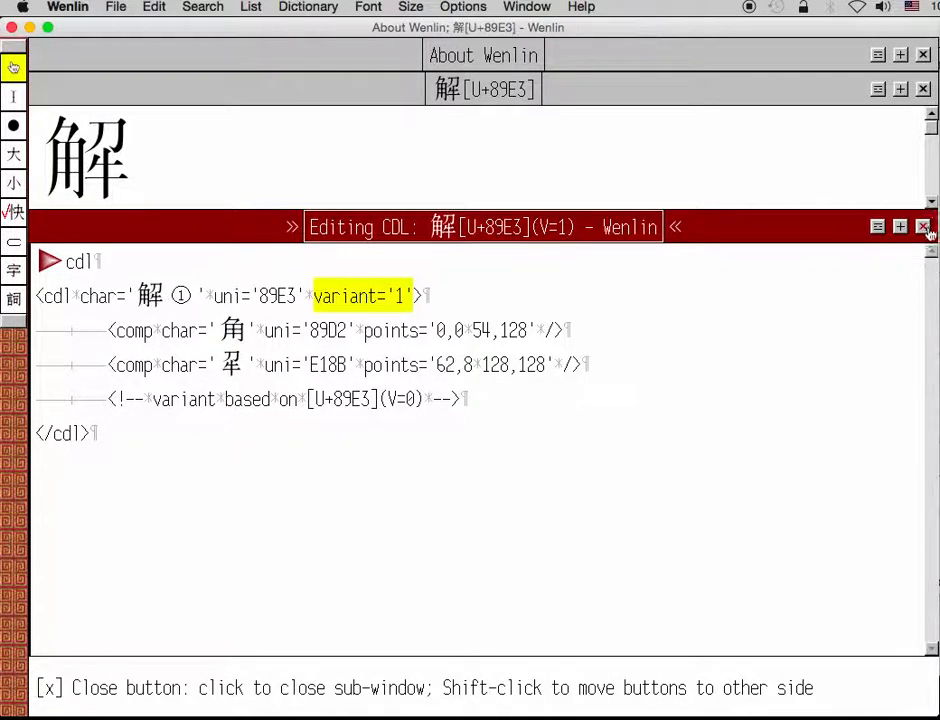
click(922, 228)
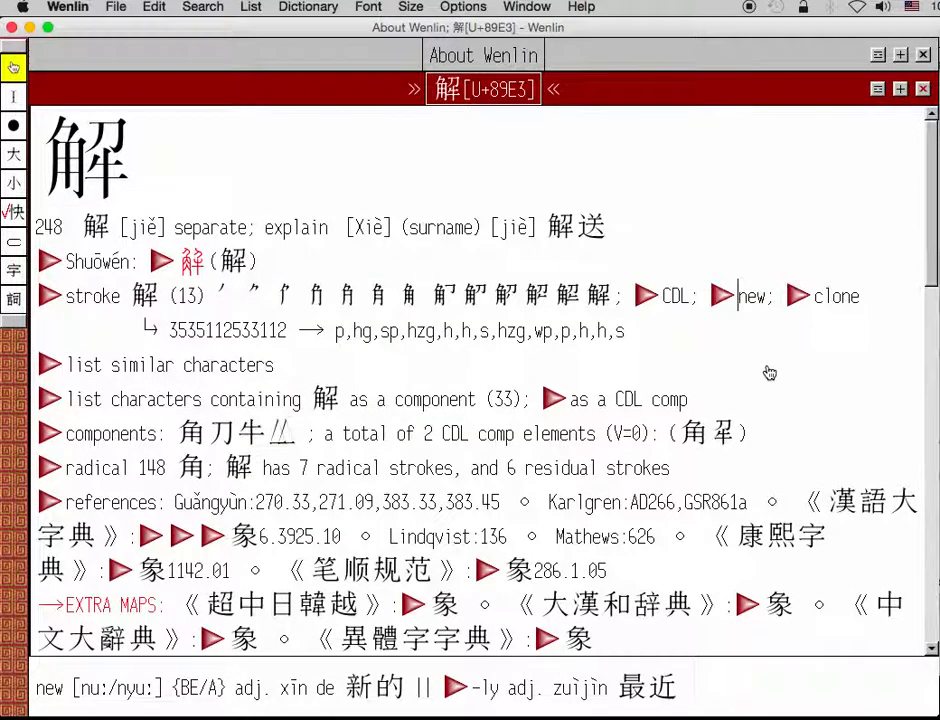
click(797, 298)
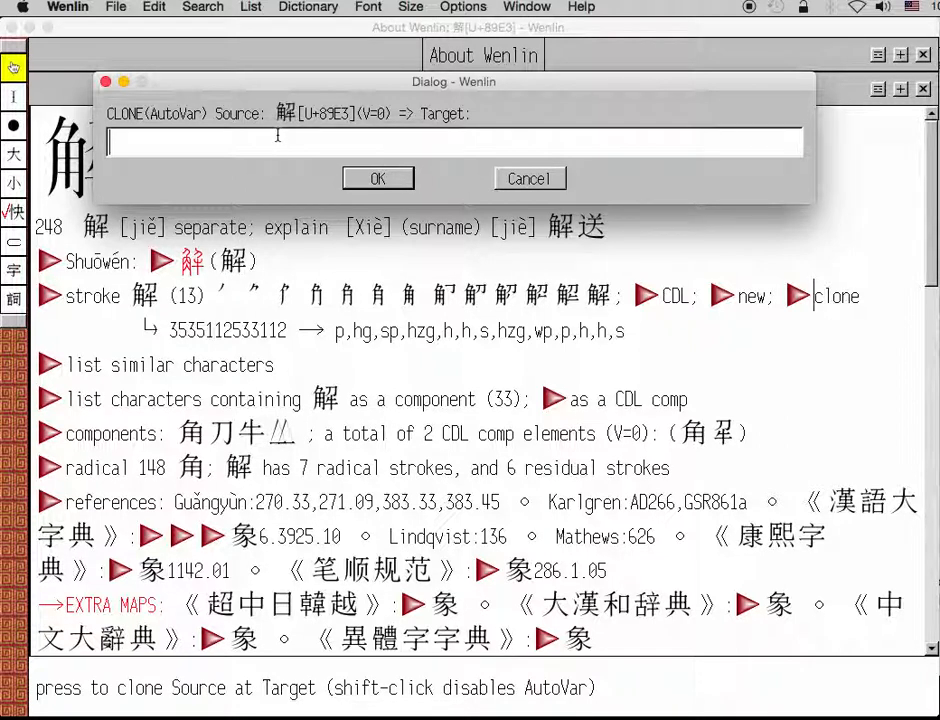
click(527, 180)
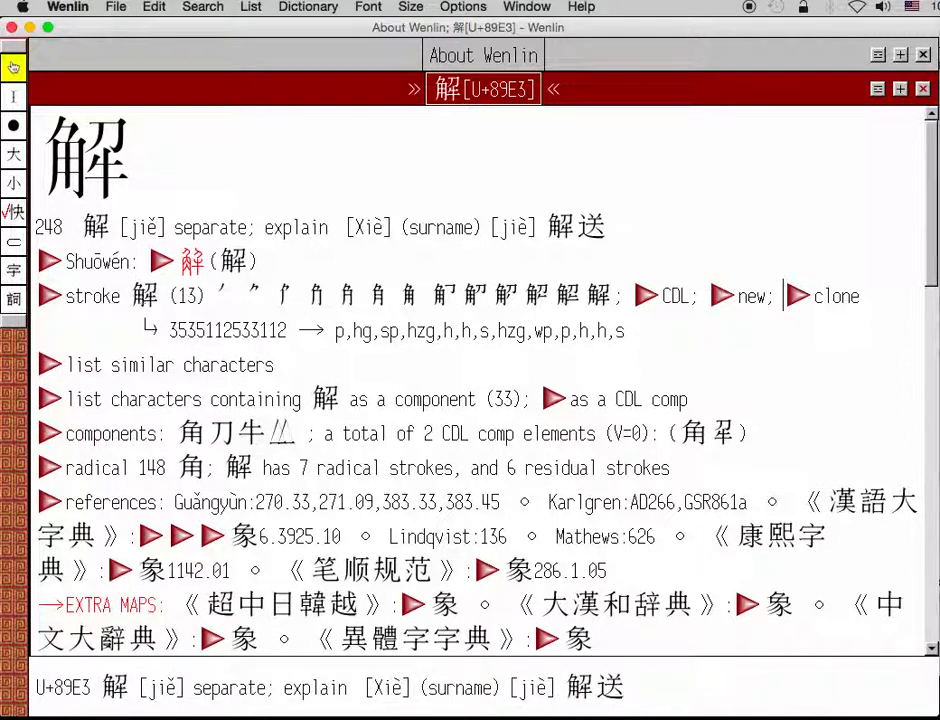
Highlight the numeric stroke code of 解 and the stroke-type abbreviations hg, sp and hzg to examine them
click(33, 297)
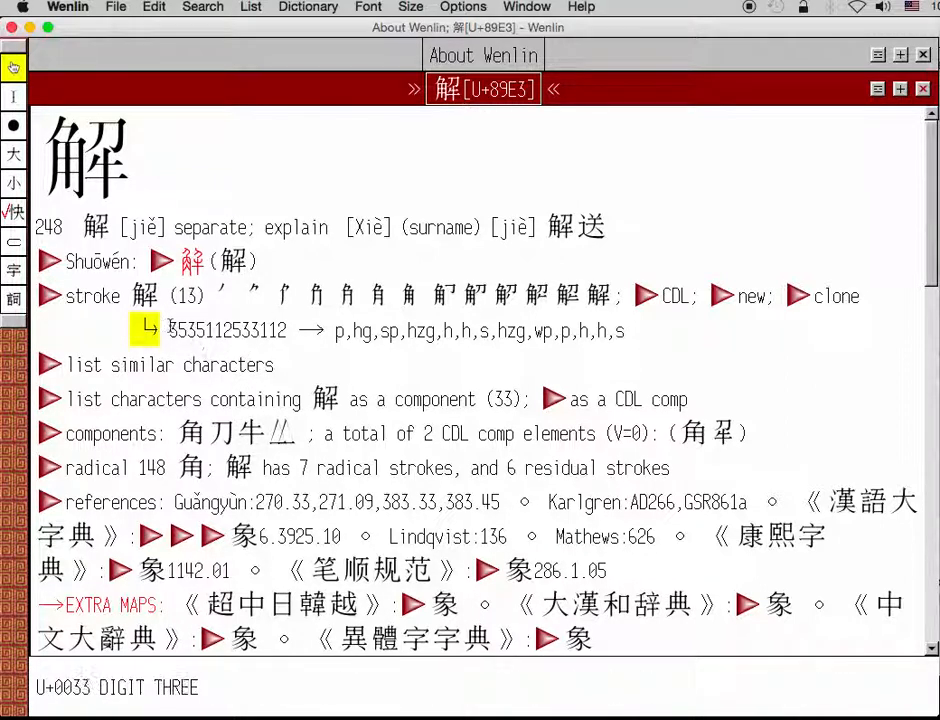
drag(172, 330, 287, 330)
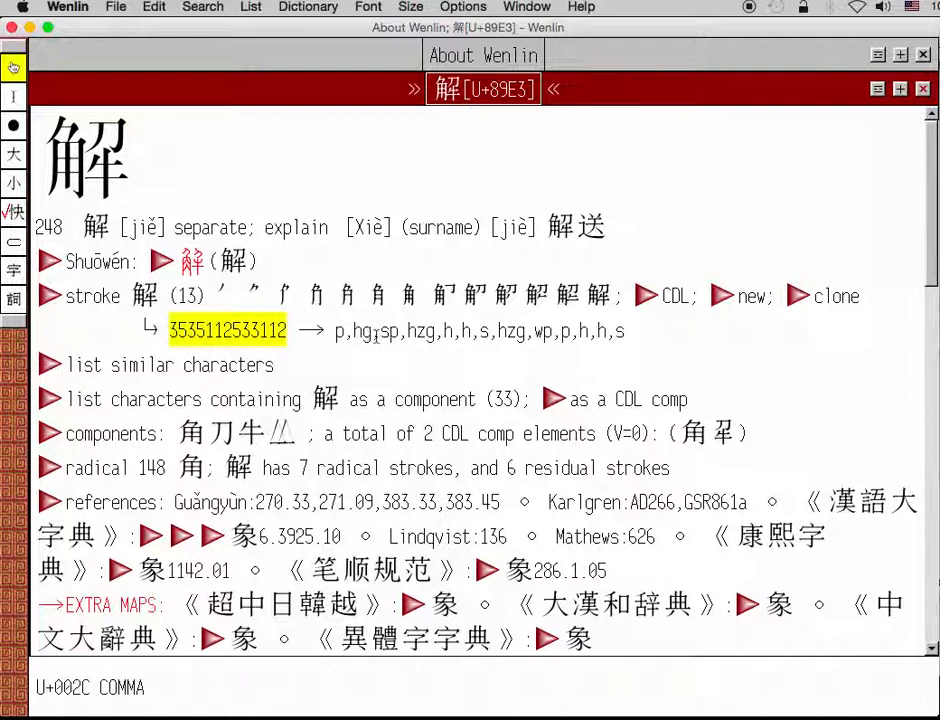
click(356, 331)
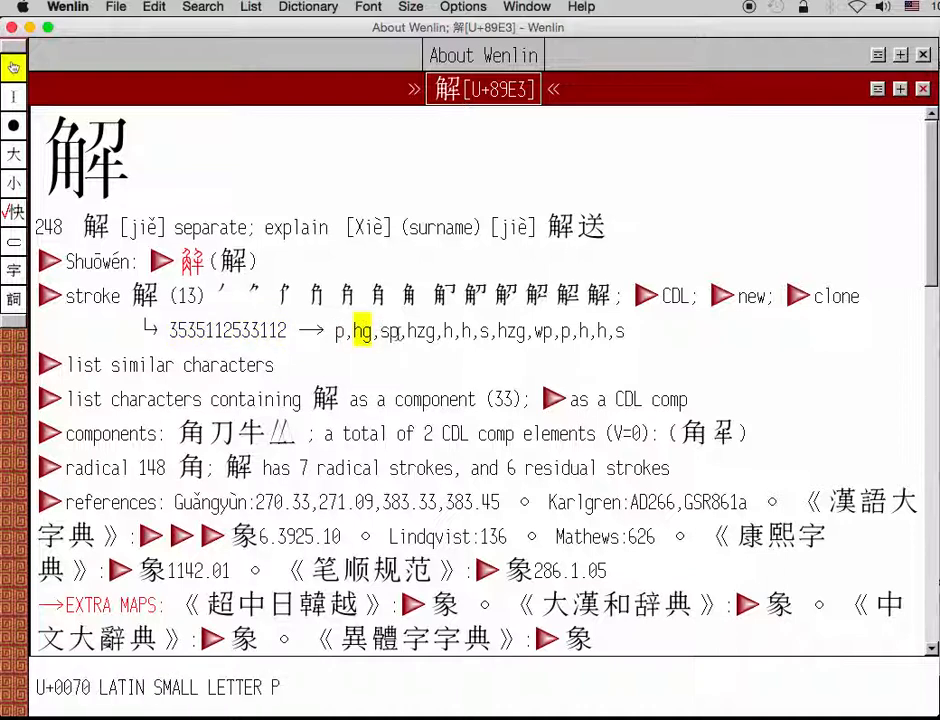
click(390, 331)
click(421, 331)
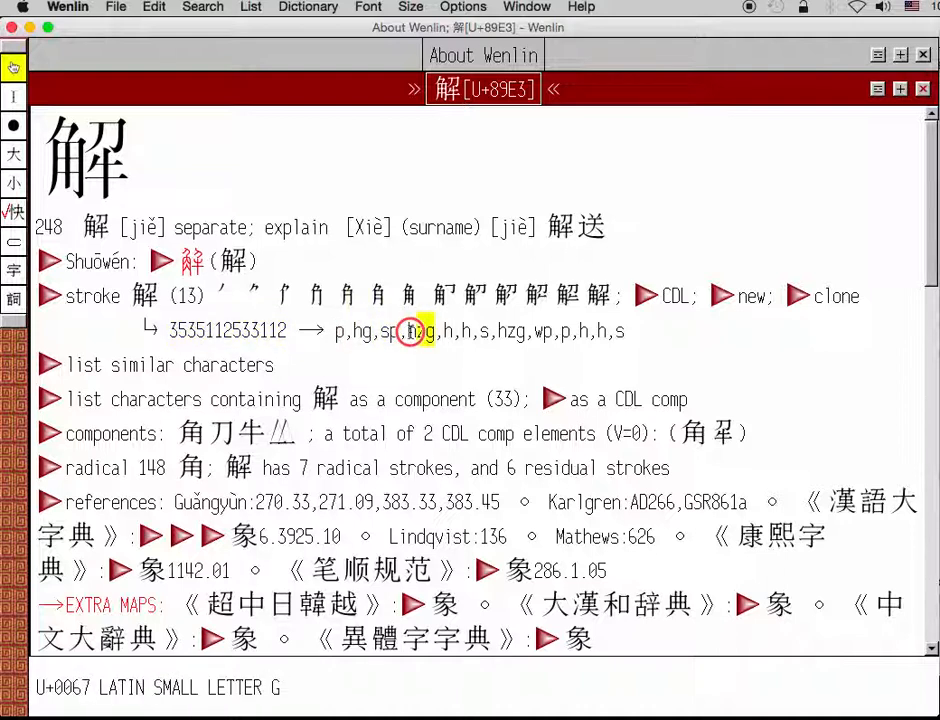
click(656, 336)
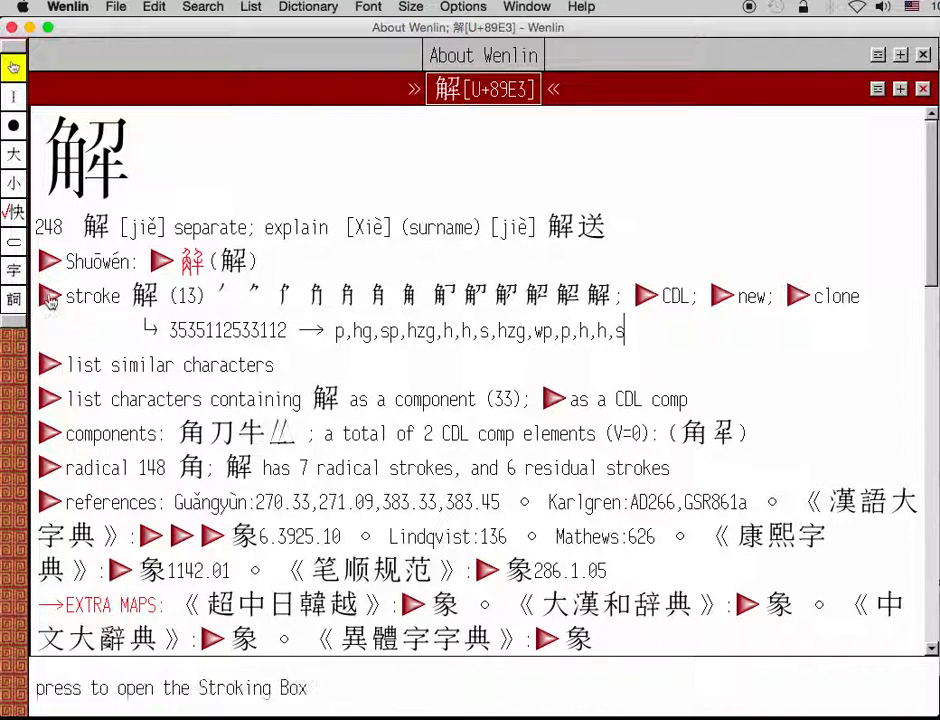
Open the Stroking Box for 解 and step through its first four strokes one at a time
click(48, 296)
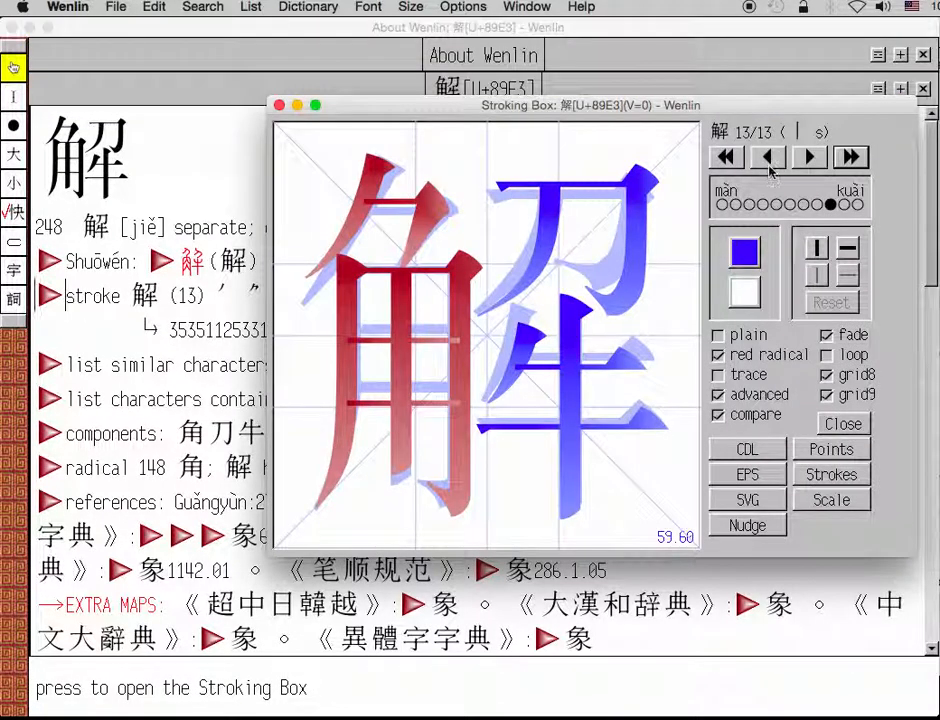
drag(790, 110, 806, 97)
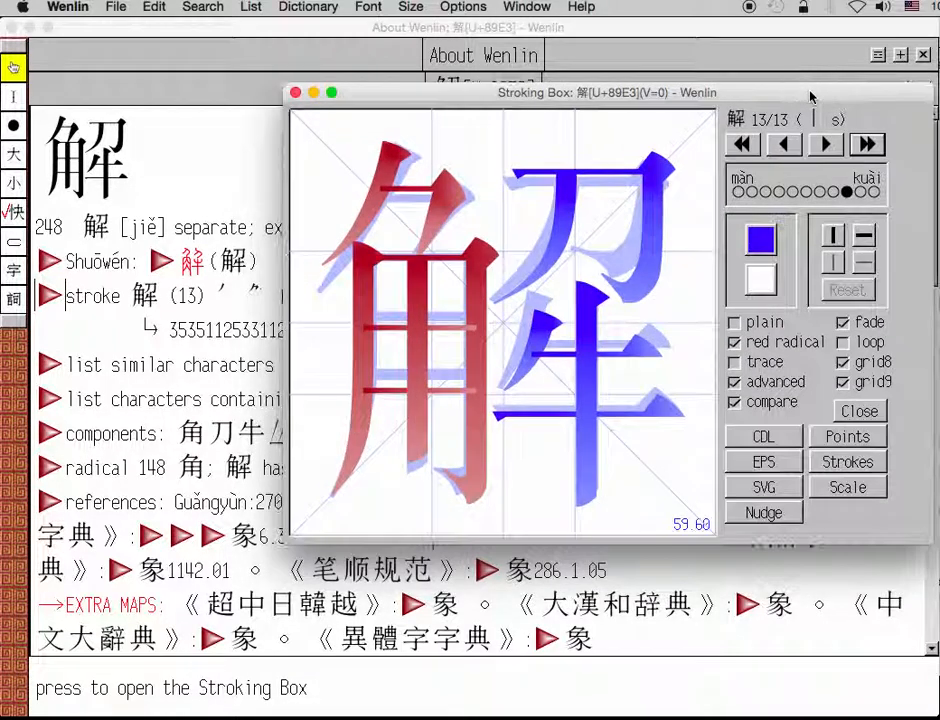
click(826, 145)
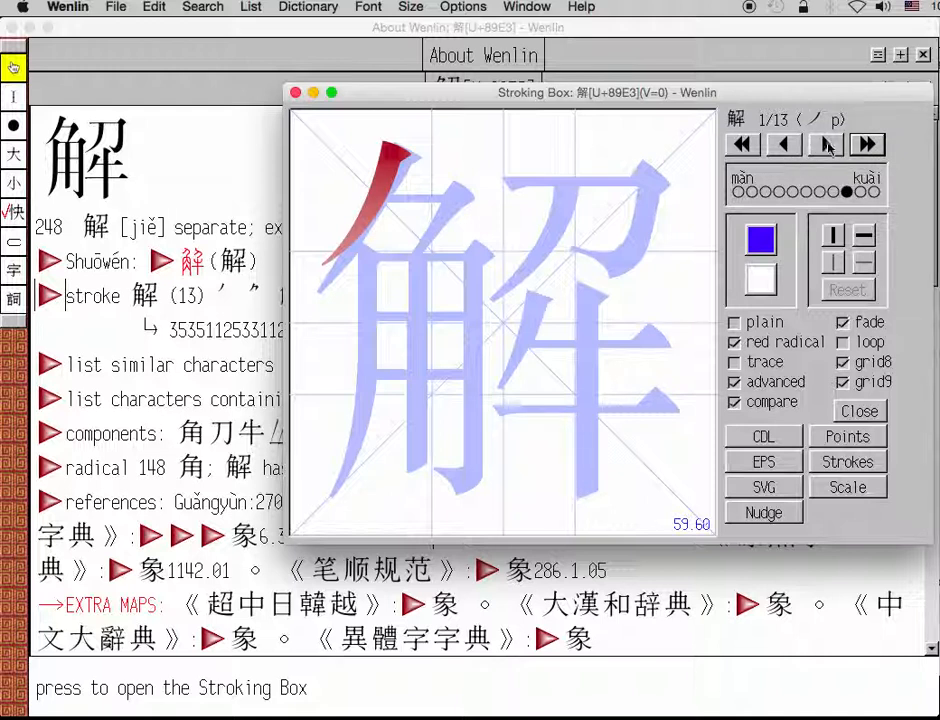
click(827, 147)
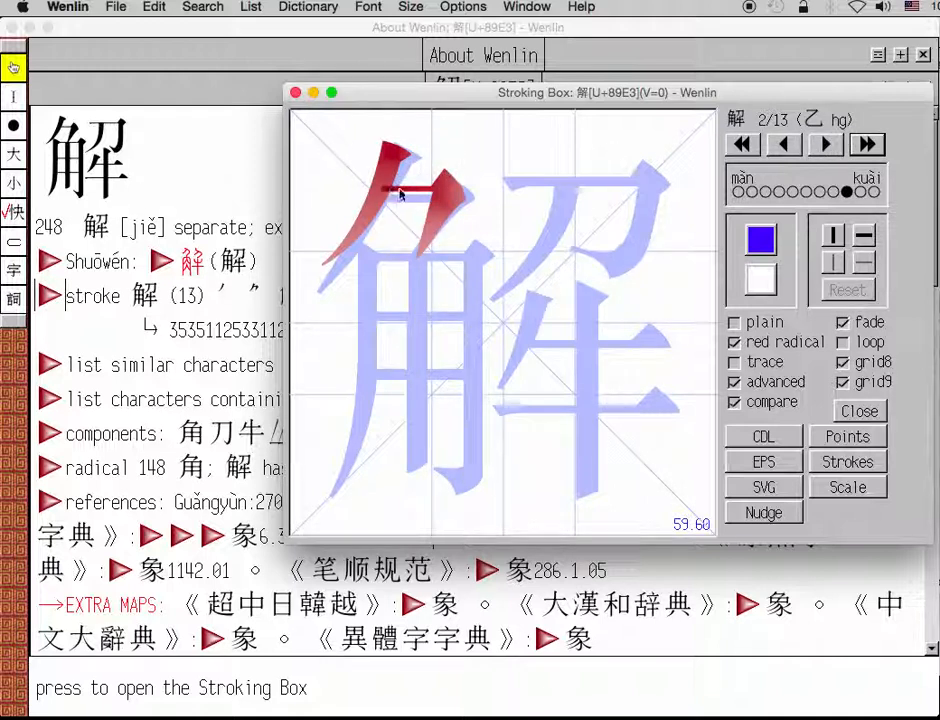
drag(455, 92, 433, 122)
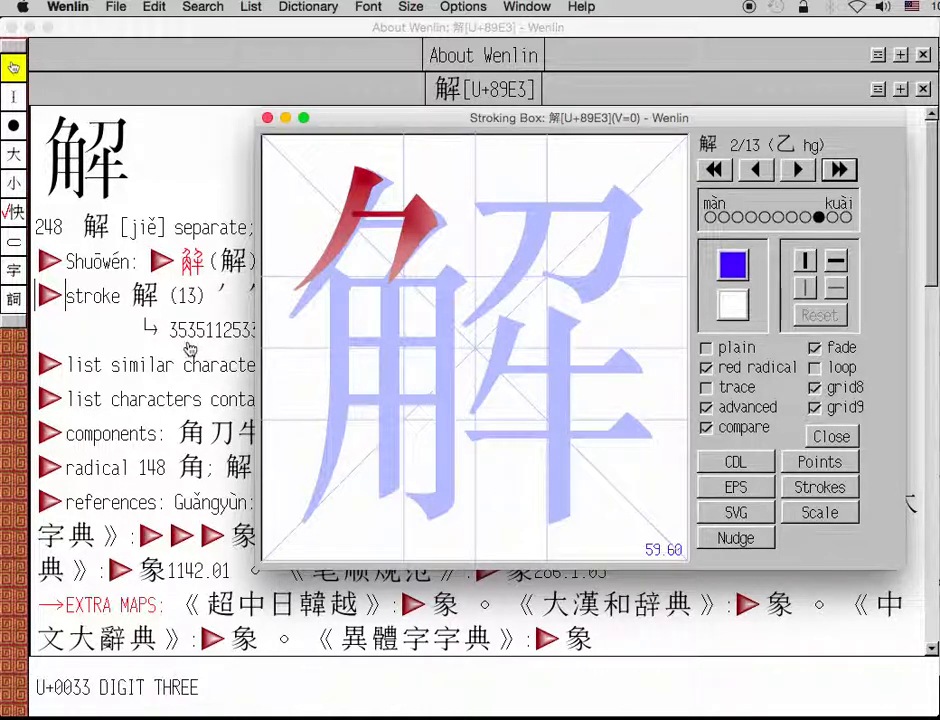
click(800, 171)
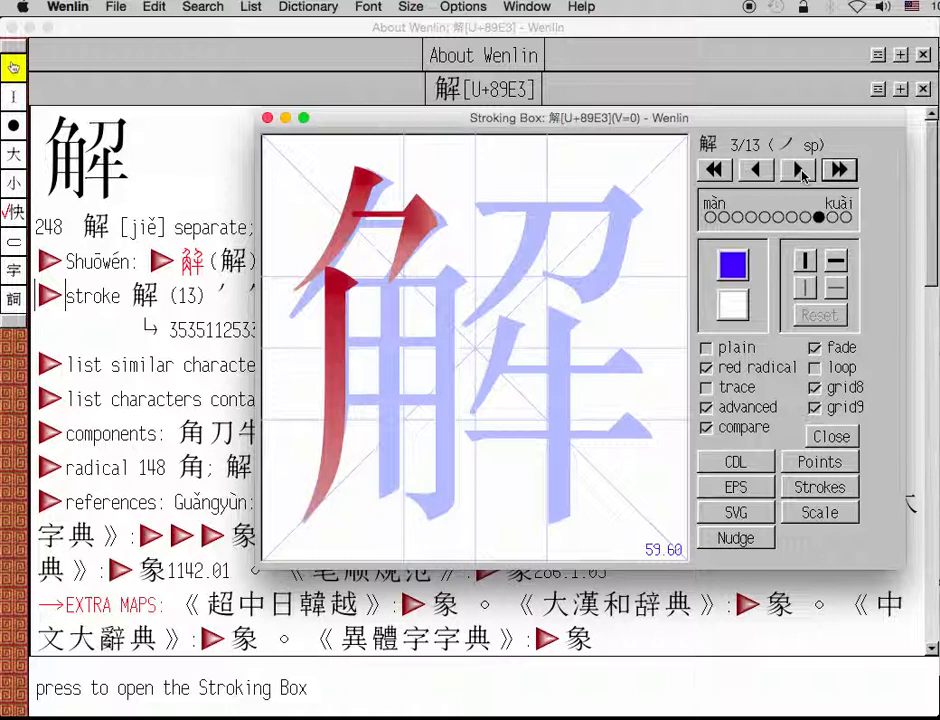
click(800, 171)
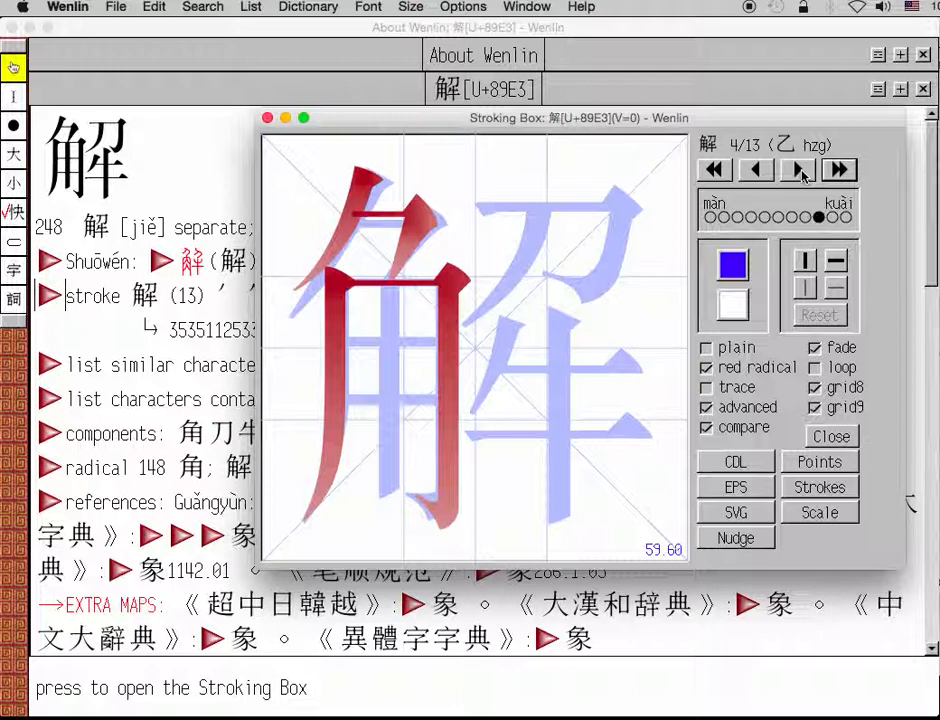
Replay the full stroke animation of 解 from the start, turning the red radical option off and back on
click(717, 172)
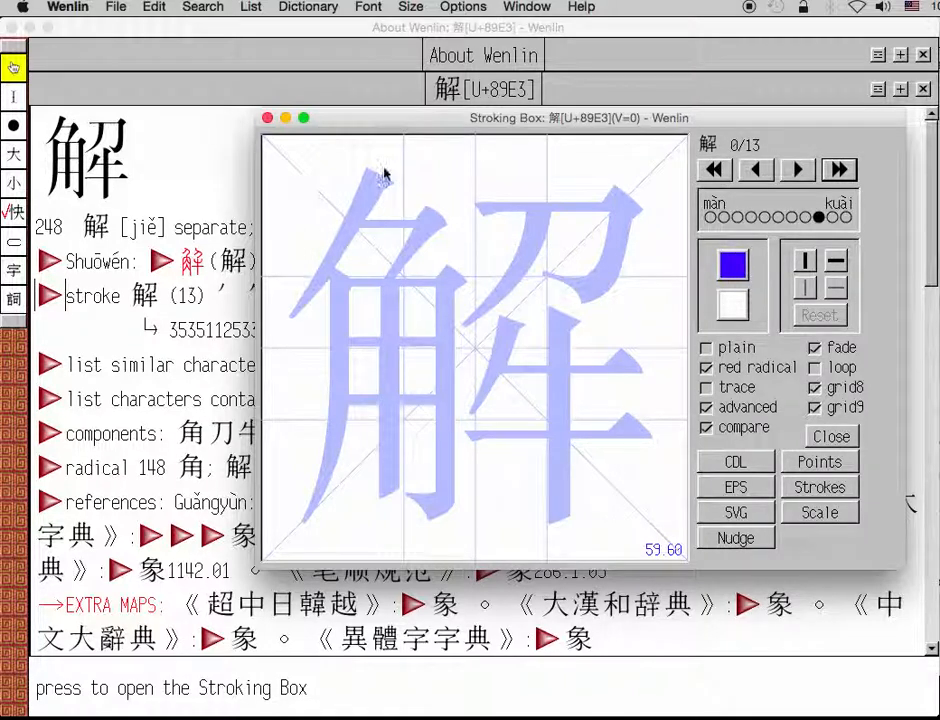
click(838, 168)
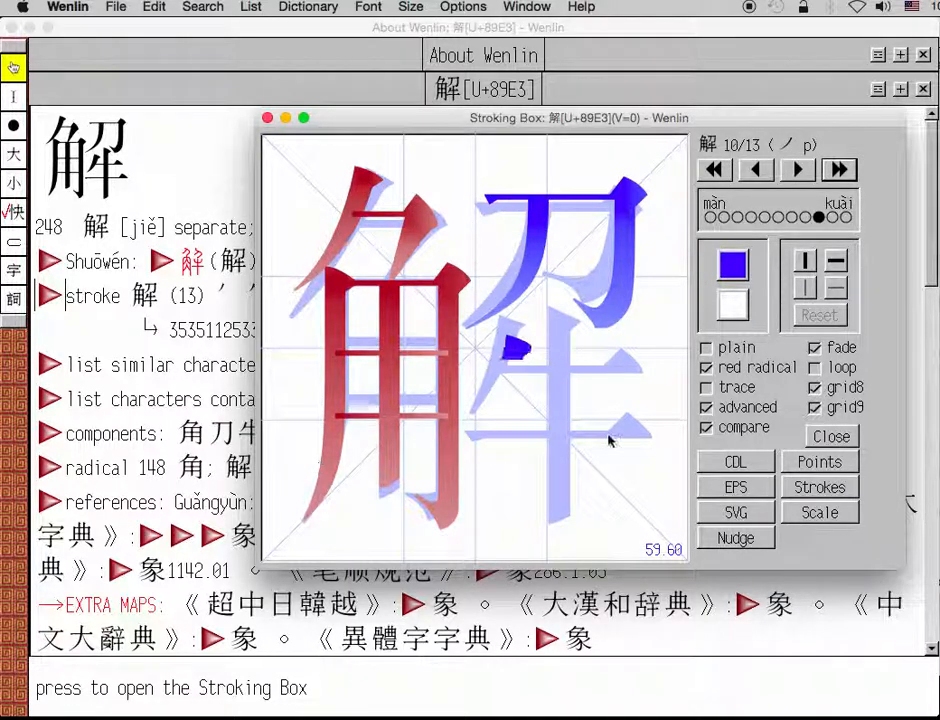
click(707, 368)
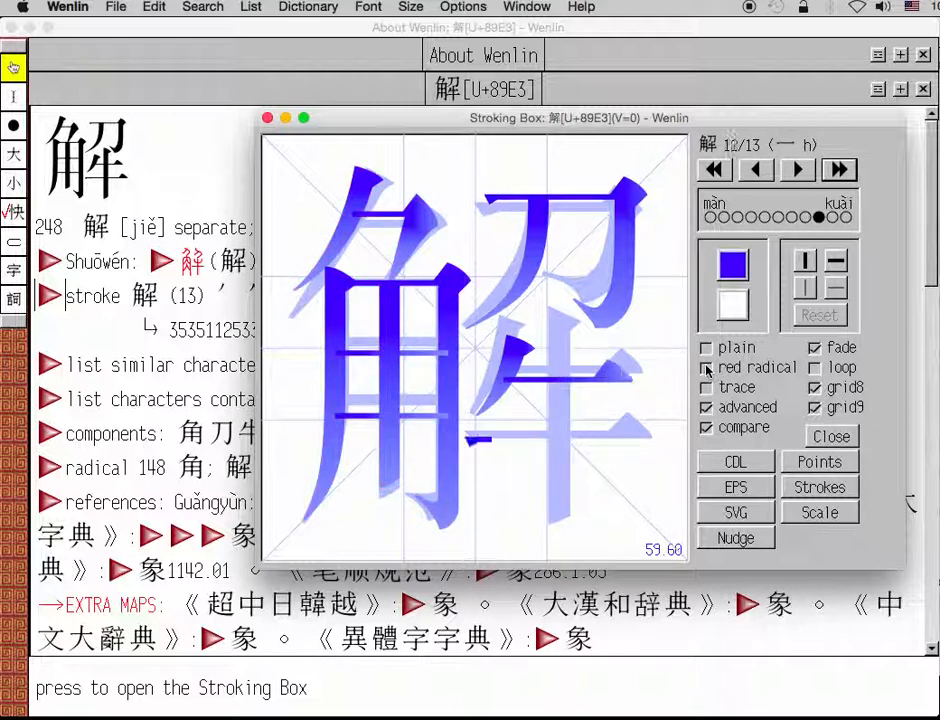
click(707, 368)
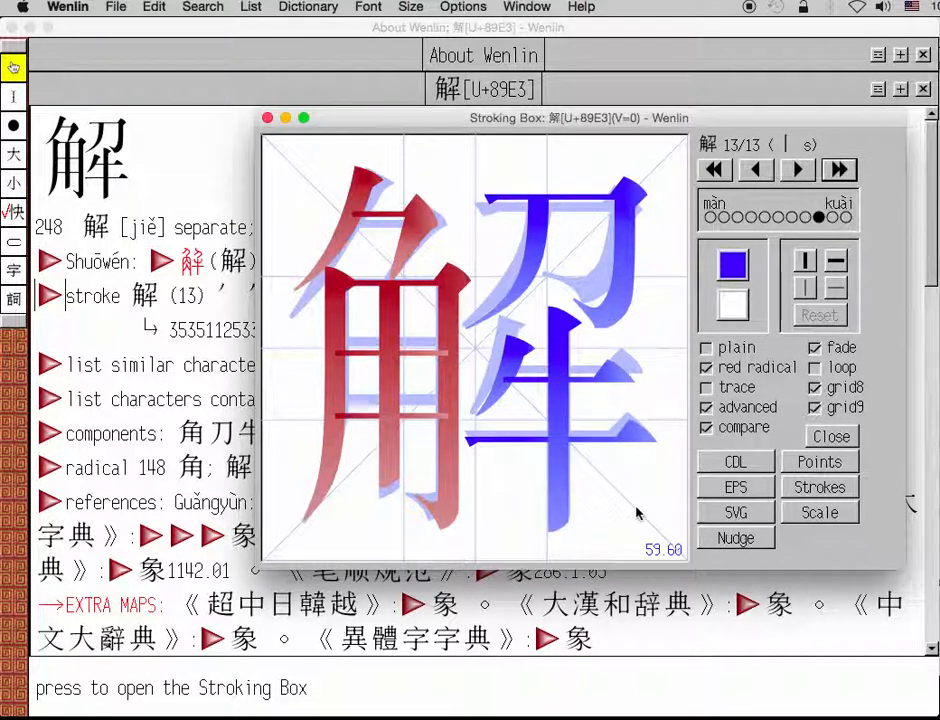
Change the stroke colour of 解 to a lighter blue, and open and dismiss the colour picker for the background
click(733, 265)
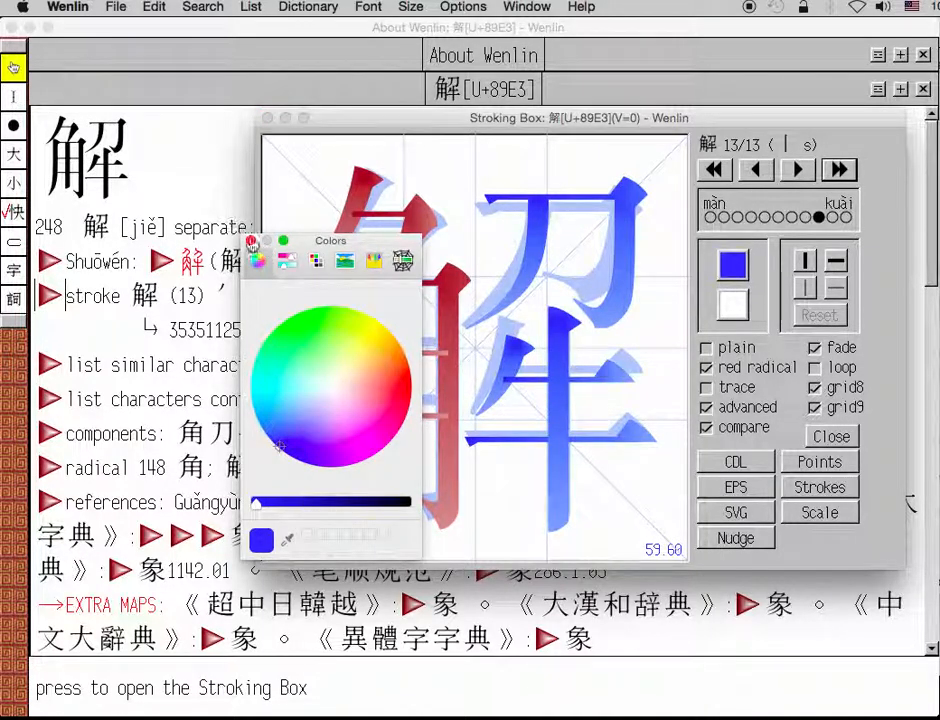
click(252, 244)
click(733, 263)
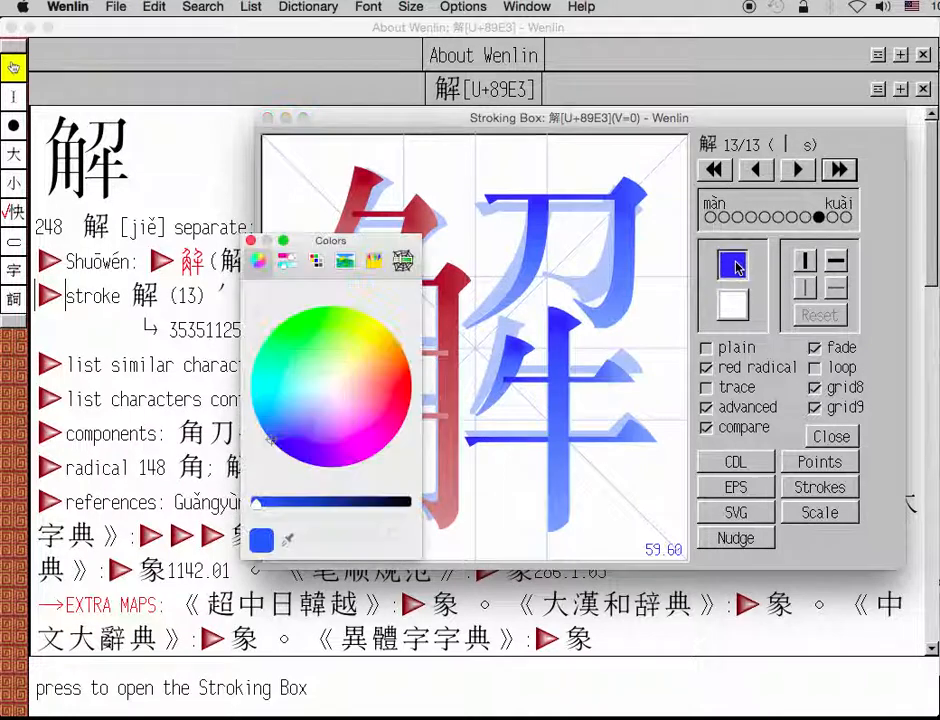
click(252, 242)
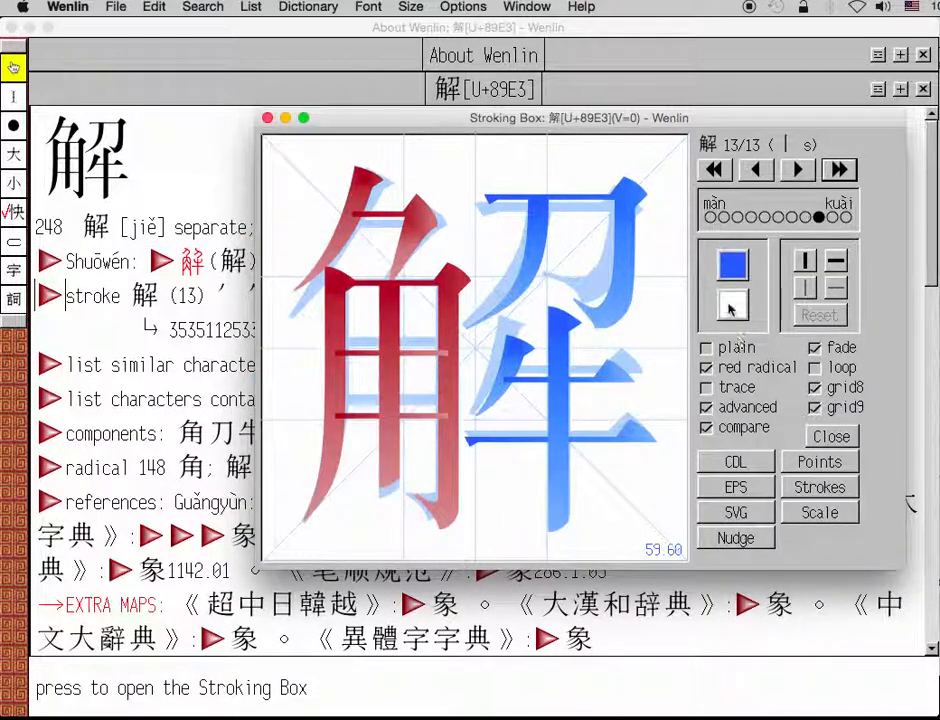
click(730, 306)
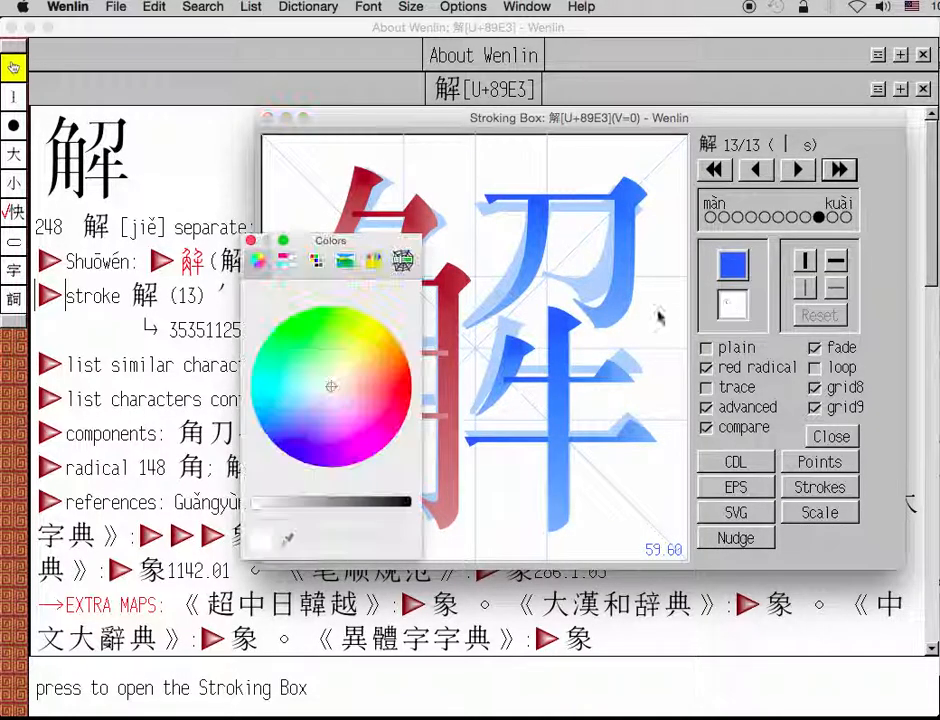
click(252, 243)
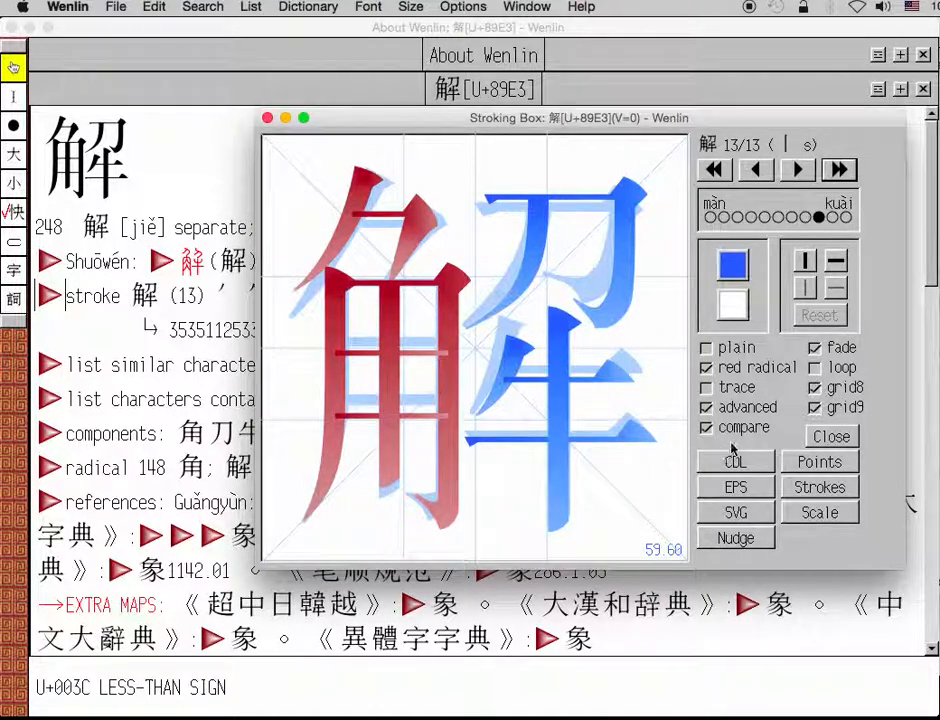
Rewind the animation of 解 to before its first stroke and toggle the compare overlay off and back on
click(714, 170)
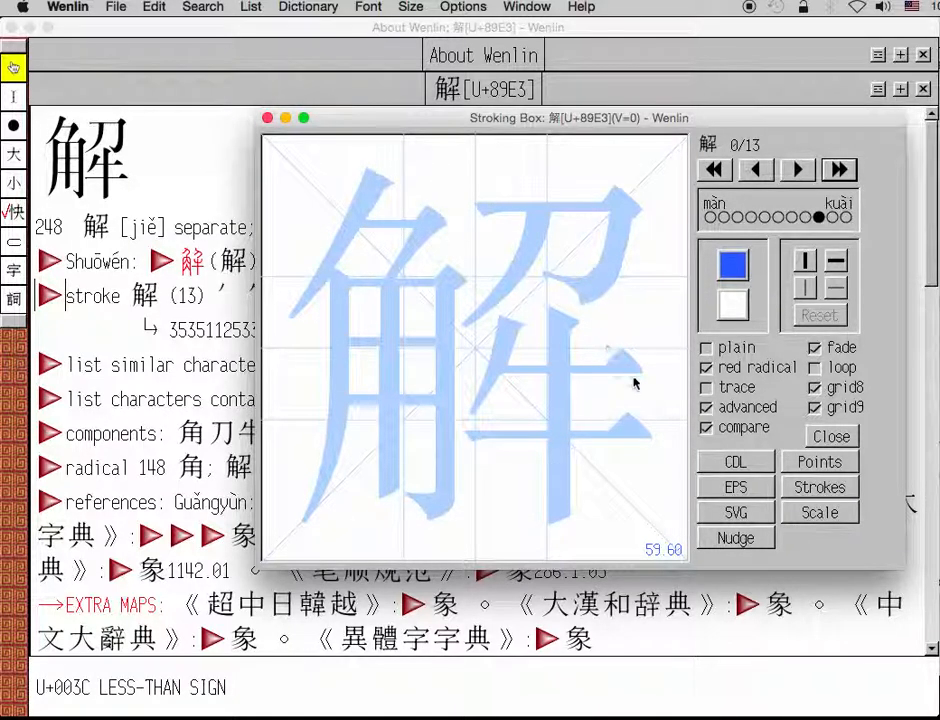
click(705, 430)
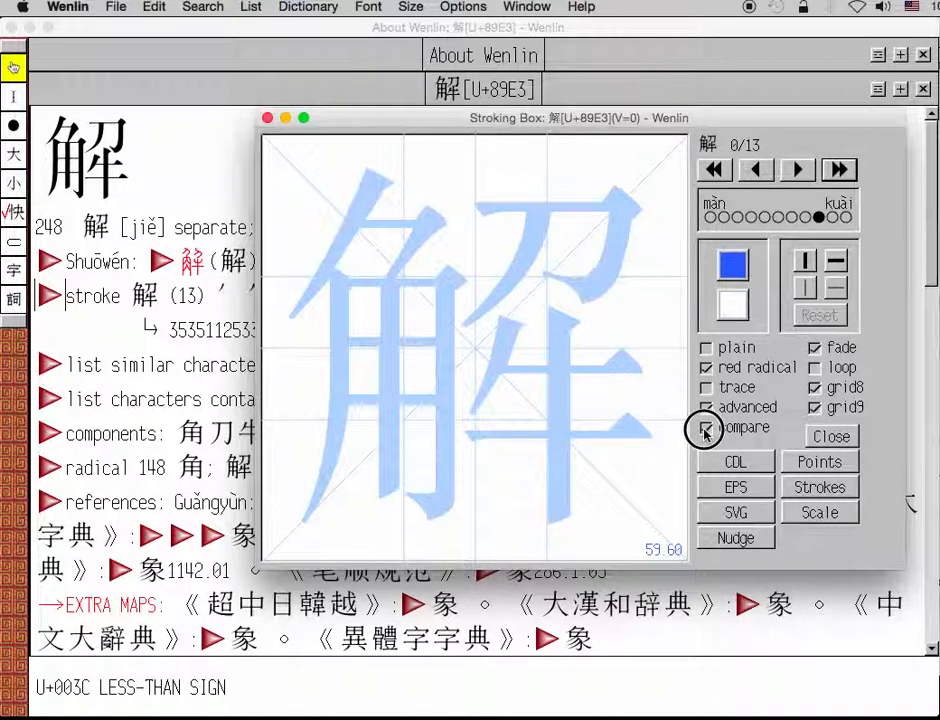
click(705, 430)
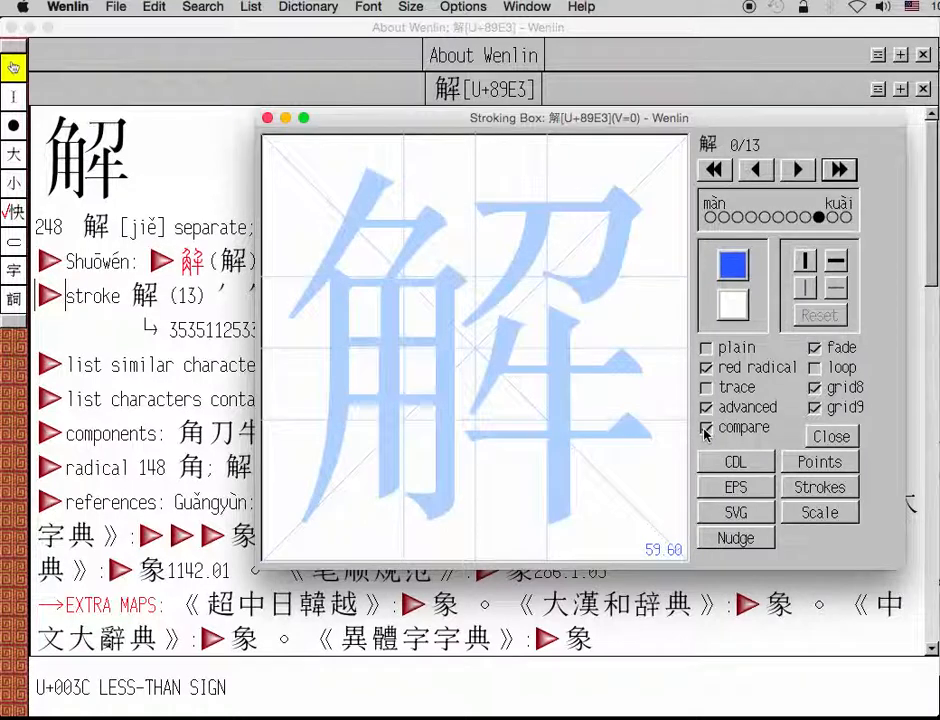
Examine the available Hanzi fonts, including FreeType Hanzi (mssong.ttf), and dismiss the list without choosing one
click(368, 8)
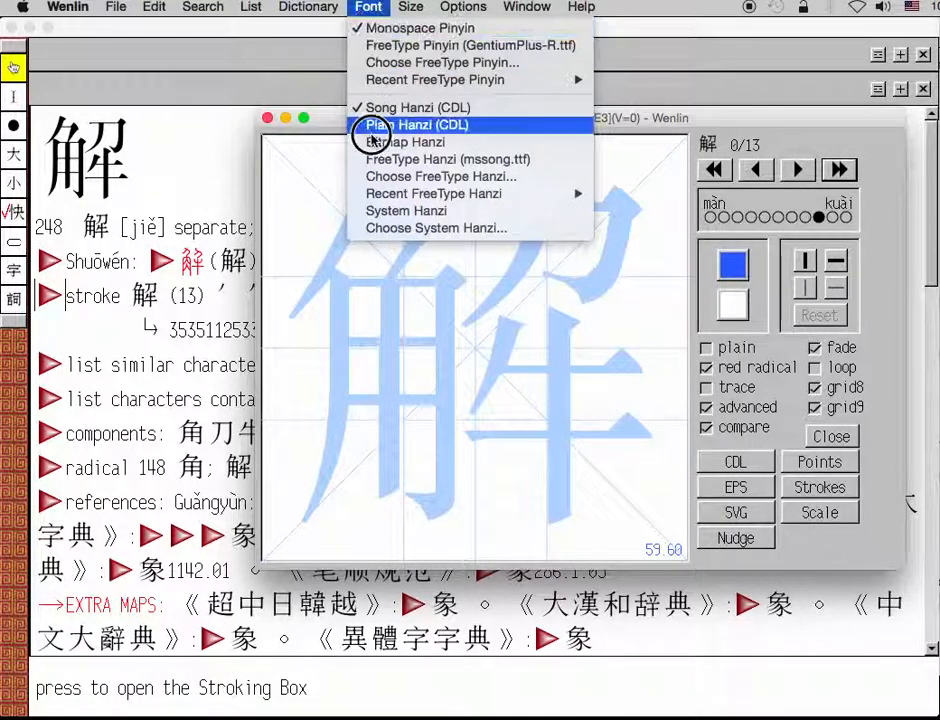
mouse_move(375, 194)
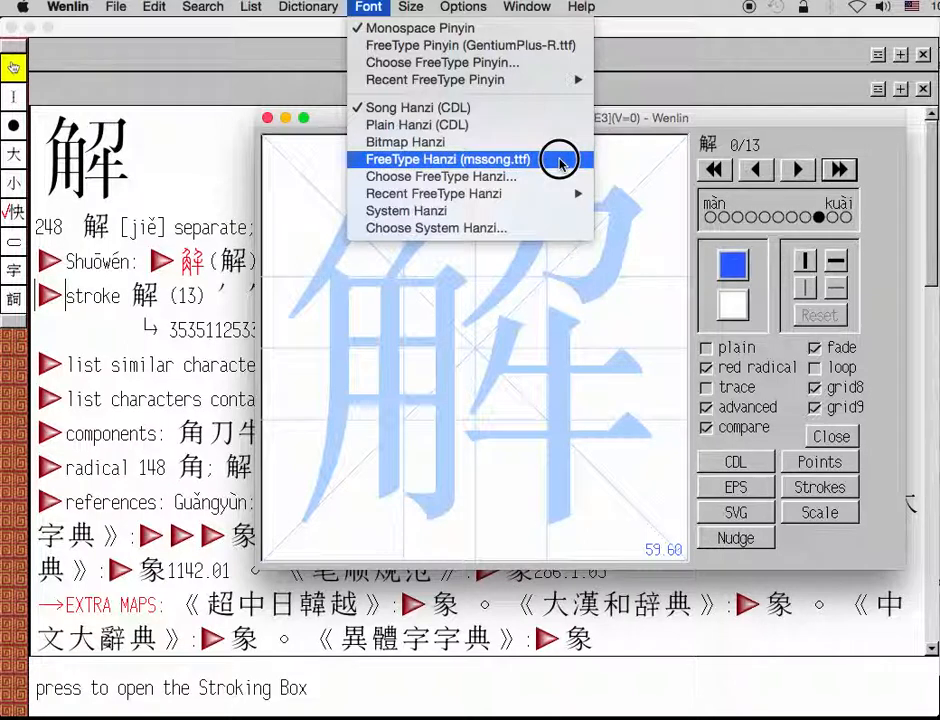
click(410, 303)
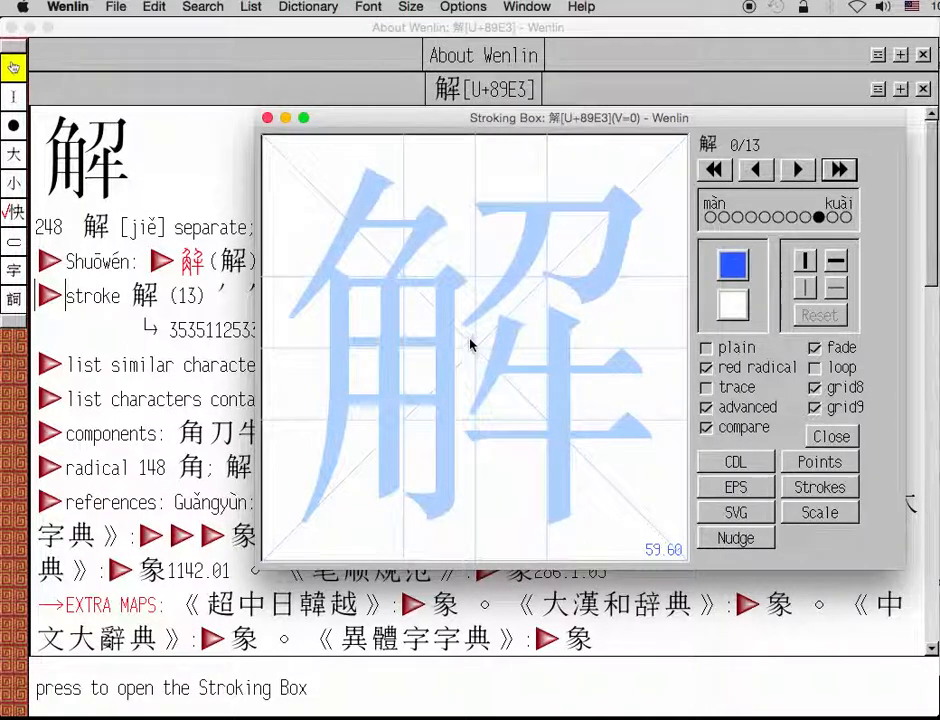
Alternate between the compare and trace overlays, leave trace on and compare off, and play the full stroke animation of 解
click(706, 429)
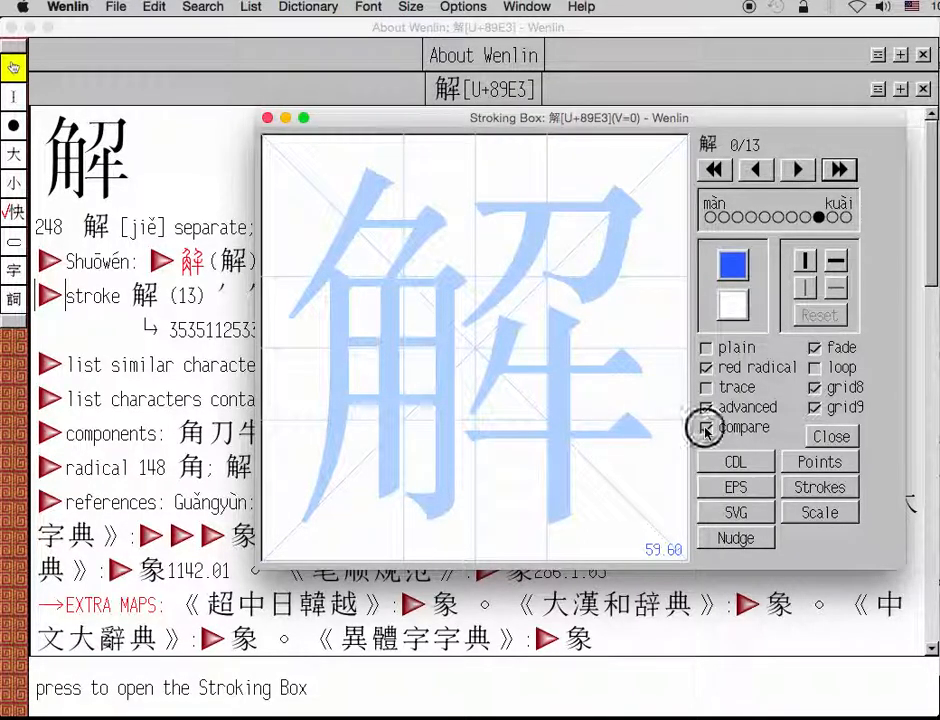
click(708, 389)
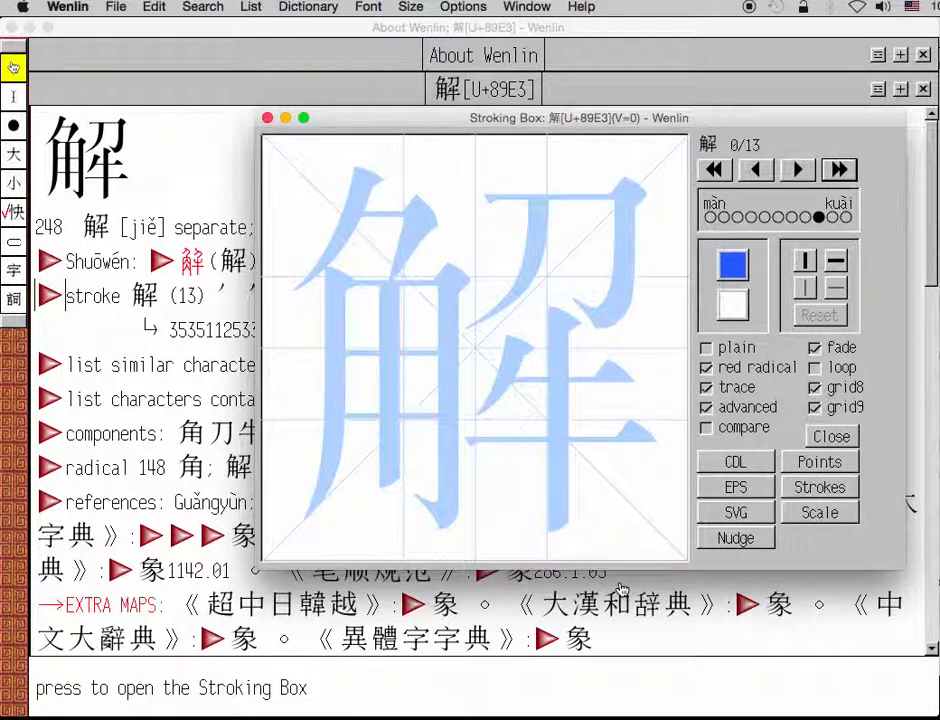
click(707, 428)
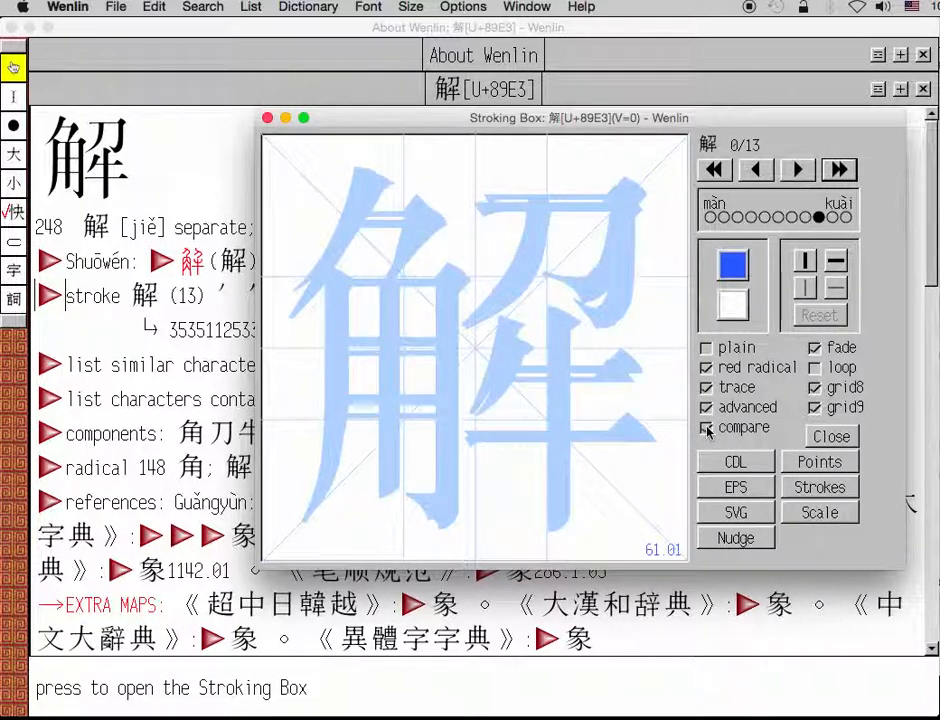
click(707, 428)
click(707, 428)
click(706, 388)
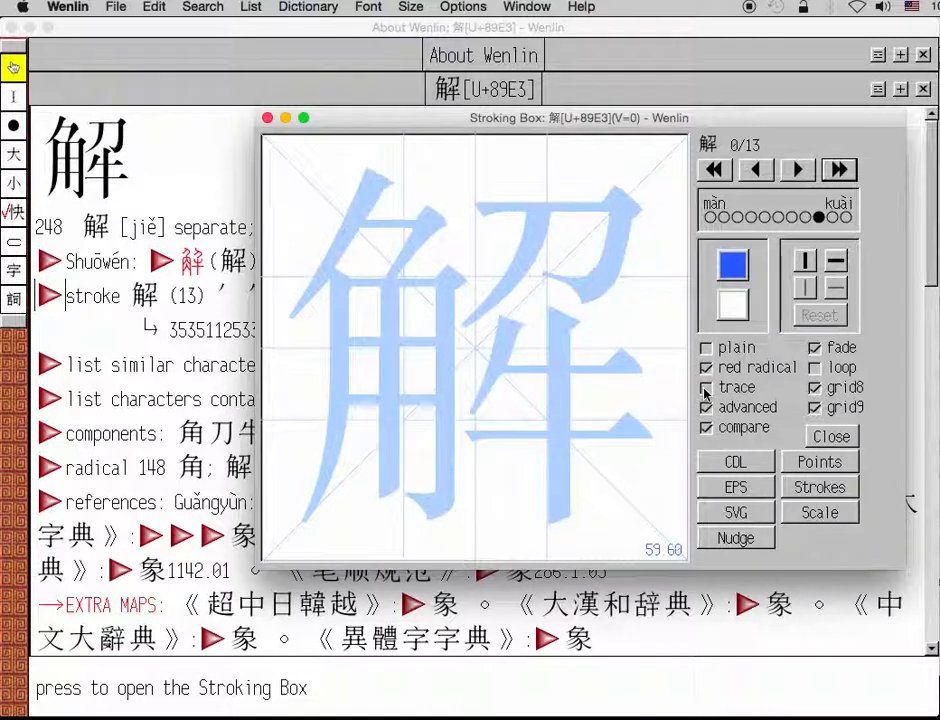
click(706, 388)
click(707, 428)
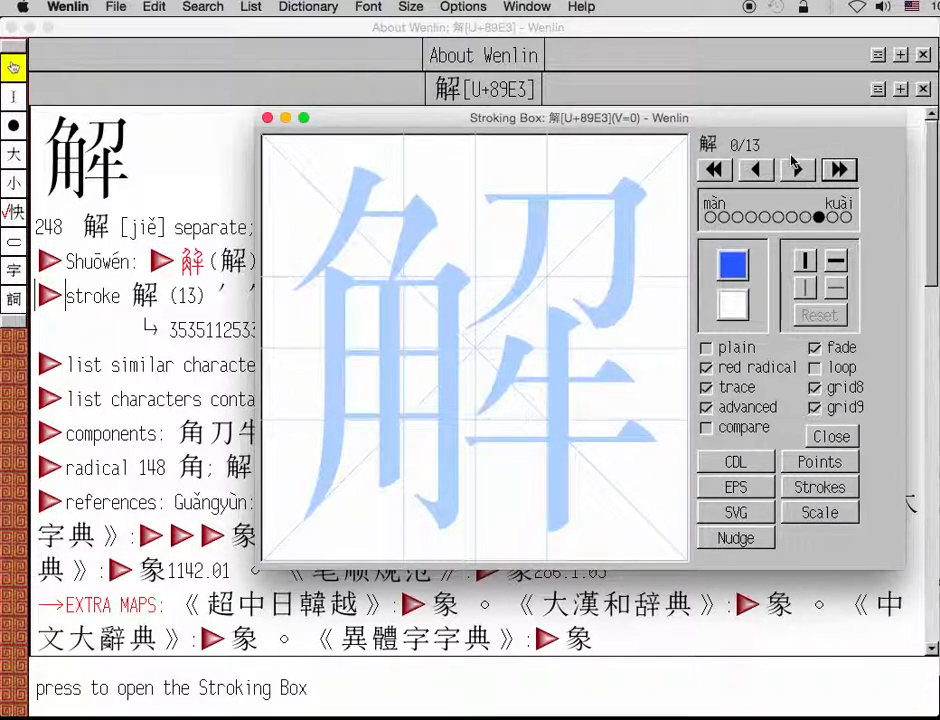
click(839, 169)
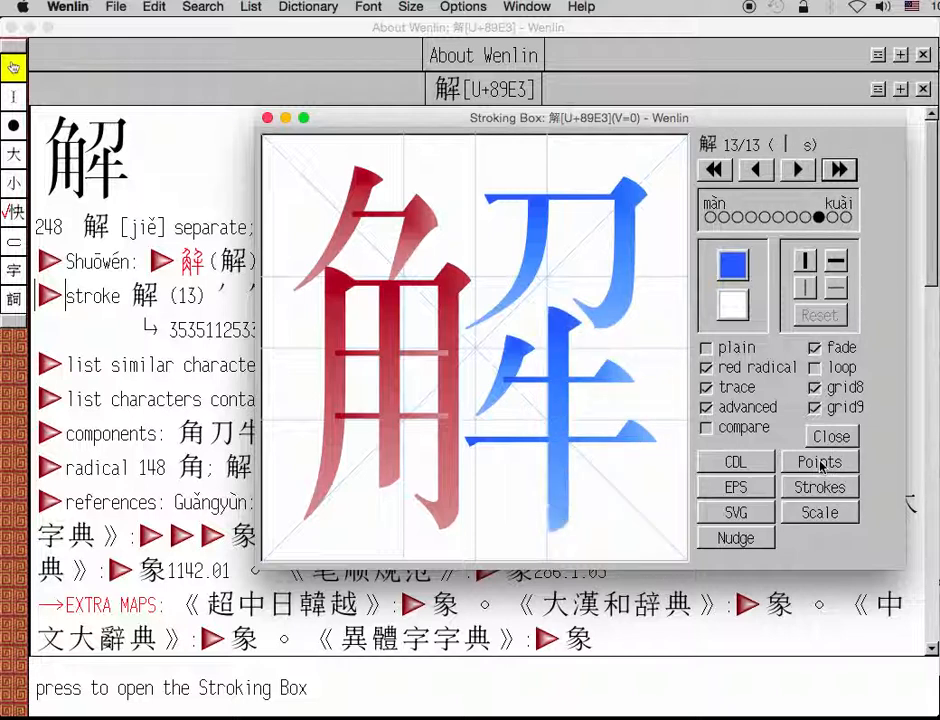
Display the component control points of 解, bring its CDL description to the front, and return to the Stroking Box from it
click(820, 463)
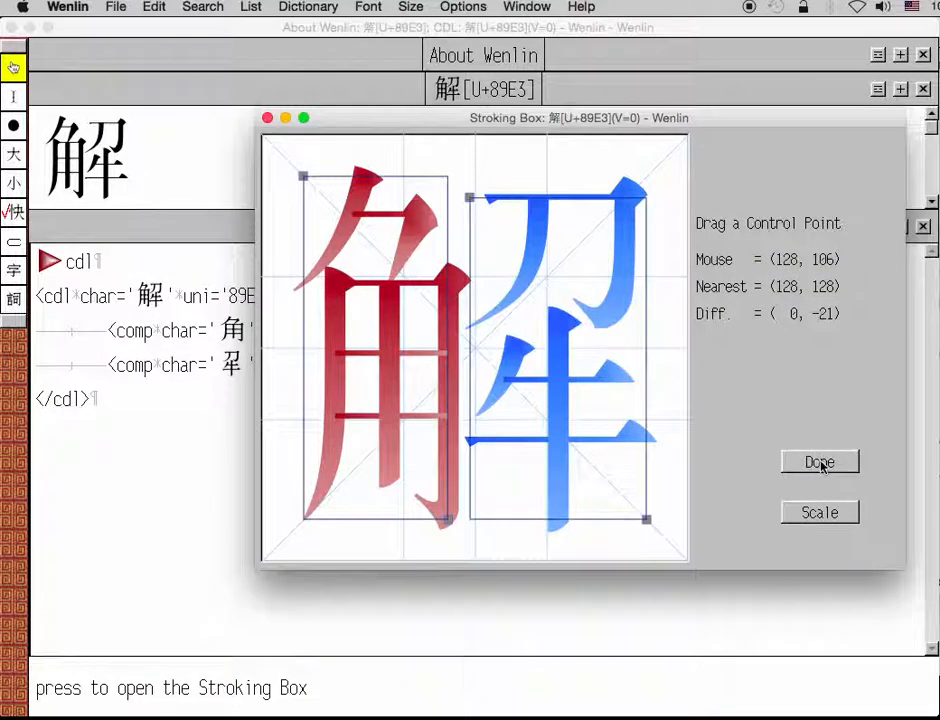
click(173, 220)
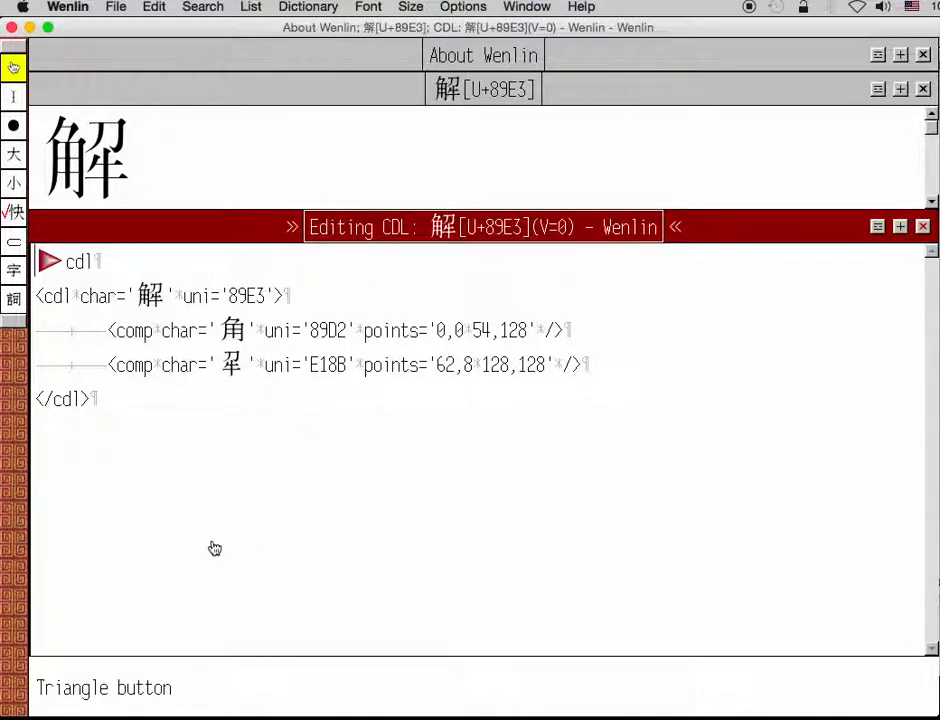
click(45, 262)
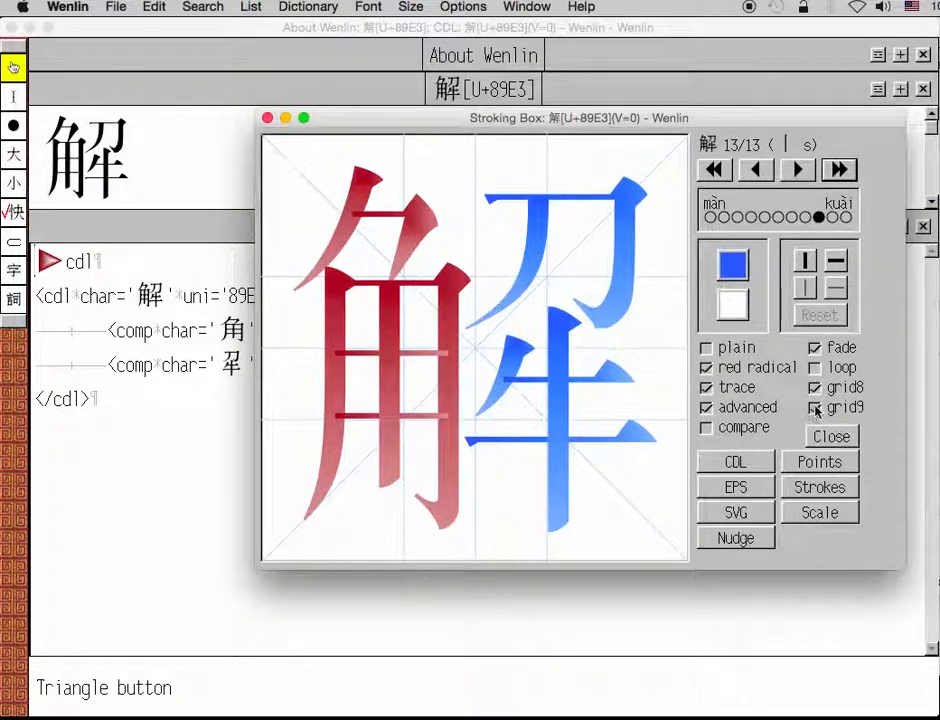
Try moving the right component's lower-right control point inward to (113, 111), restore it to (128, 128), and finish point editing
mouse_move(144, 284)
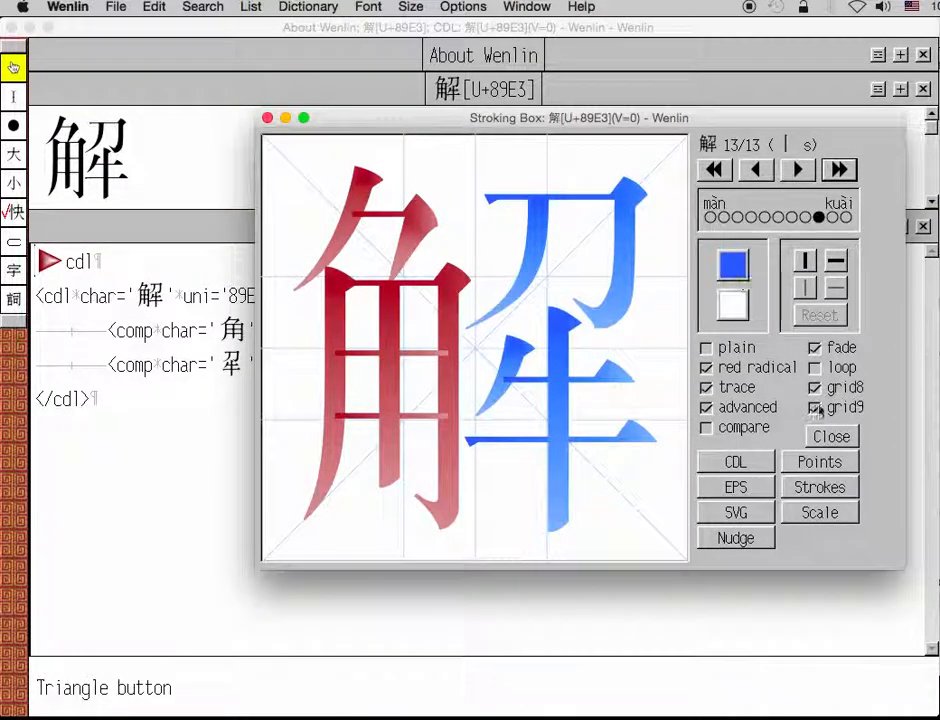
click(808, 464)
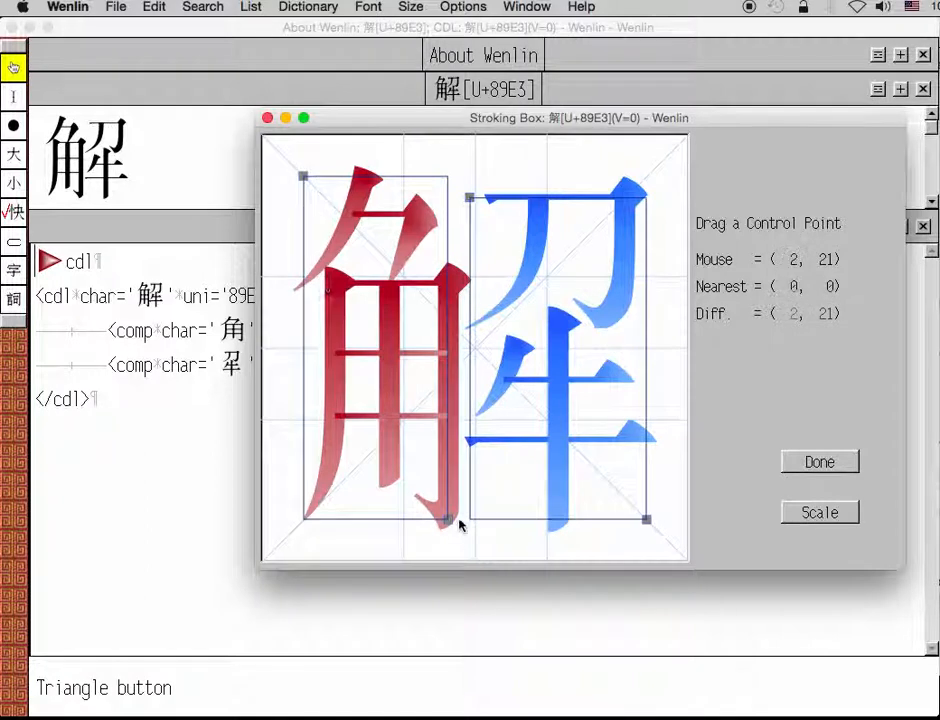
drag(648, 518, 606, 476)
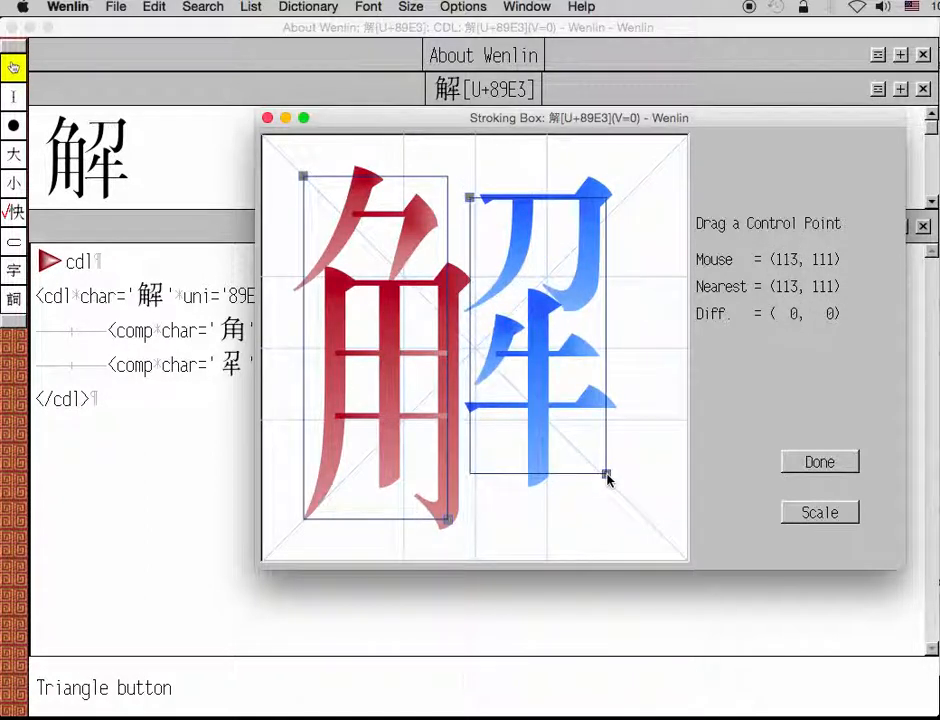
drag(713, 577, 713, 583)
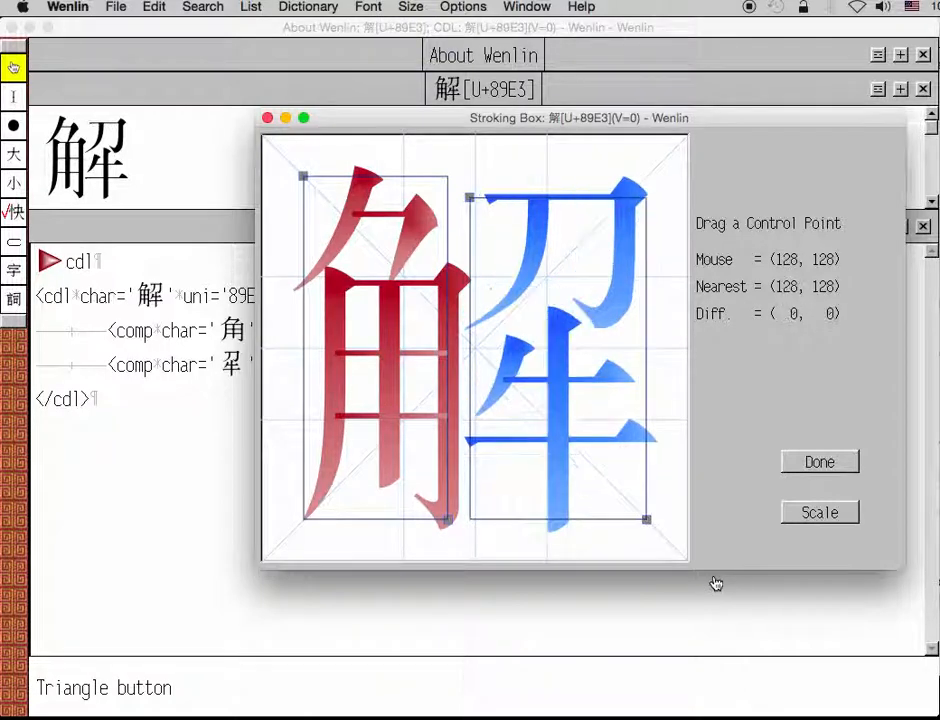
click(818, 465)
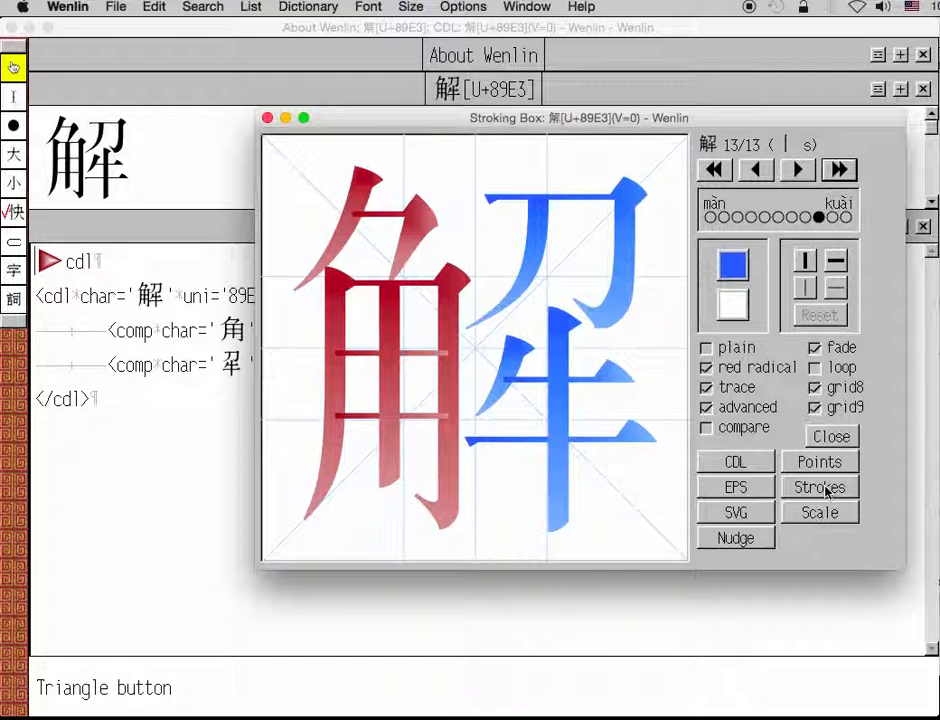
Expand the CDL description of 解 to individual strokes and display it in an enlarged pane with smaller text
click(820, 488)
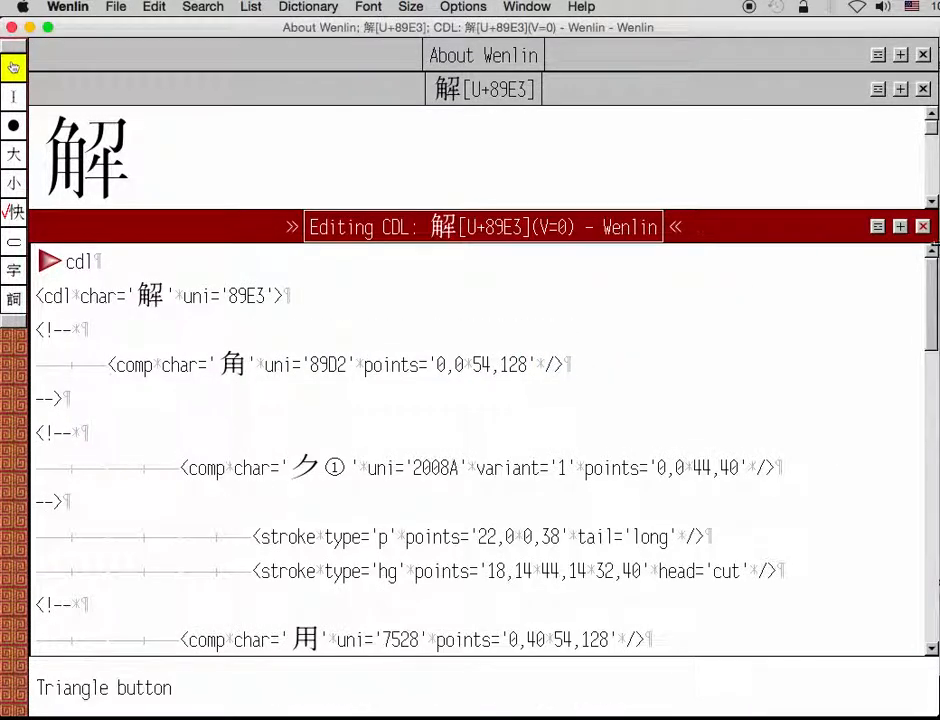
click(900, 226)
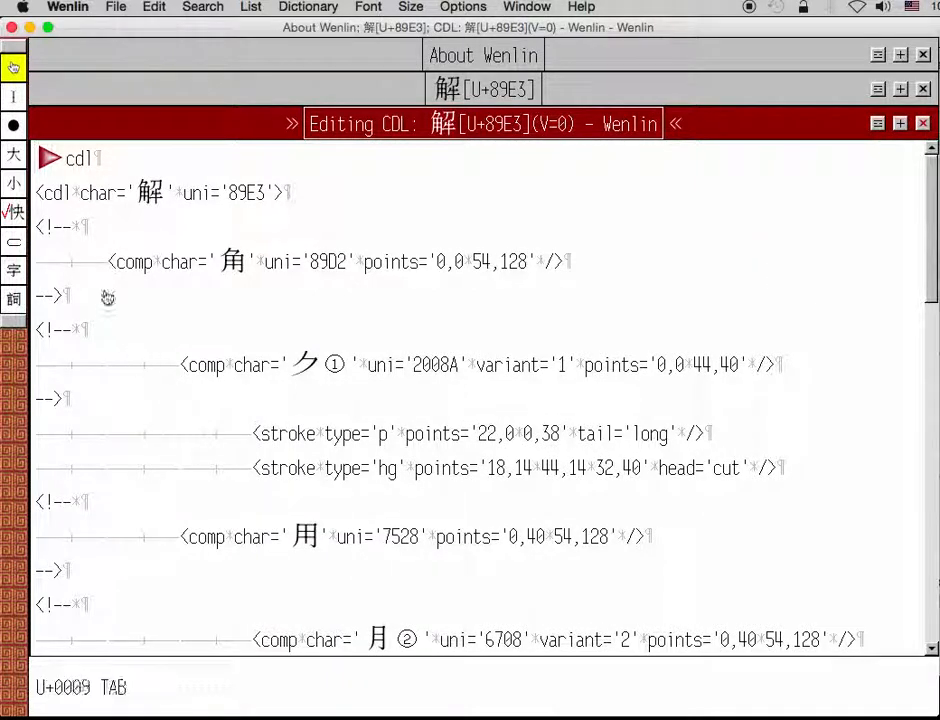
click(14, 185)
click(14, 185)
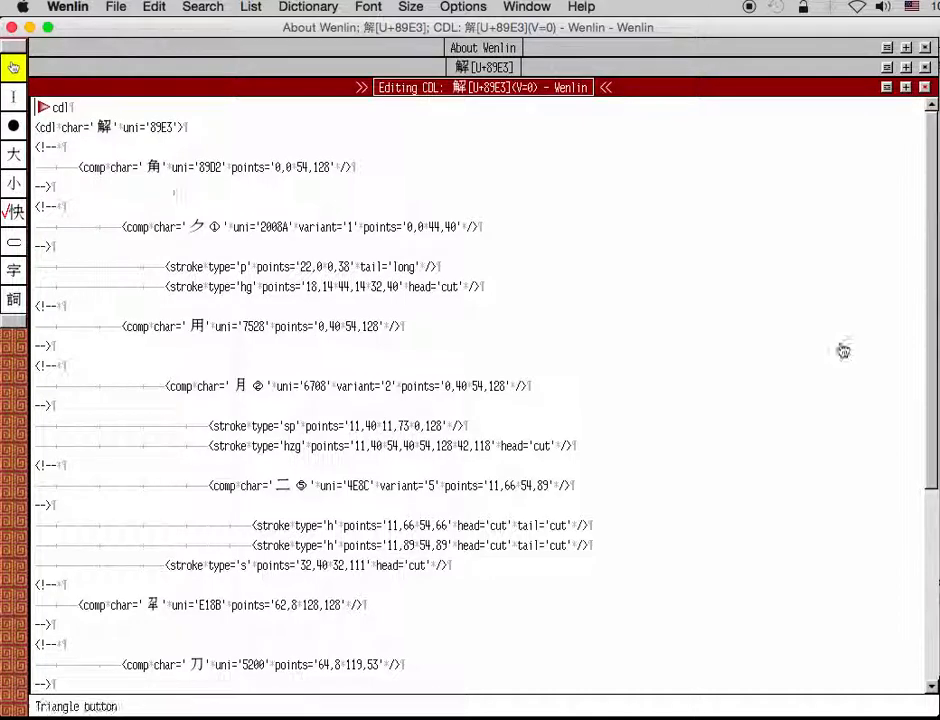
Examine the stroke-level CDL of 解, highlighting the commented-out 角 and 𠂊 components, the p and hg stroke lines, and the 𠂊 variant 1 character
scroll(678, 308, down, 3)
scroll(679, 307, down, 6)
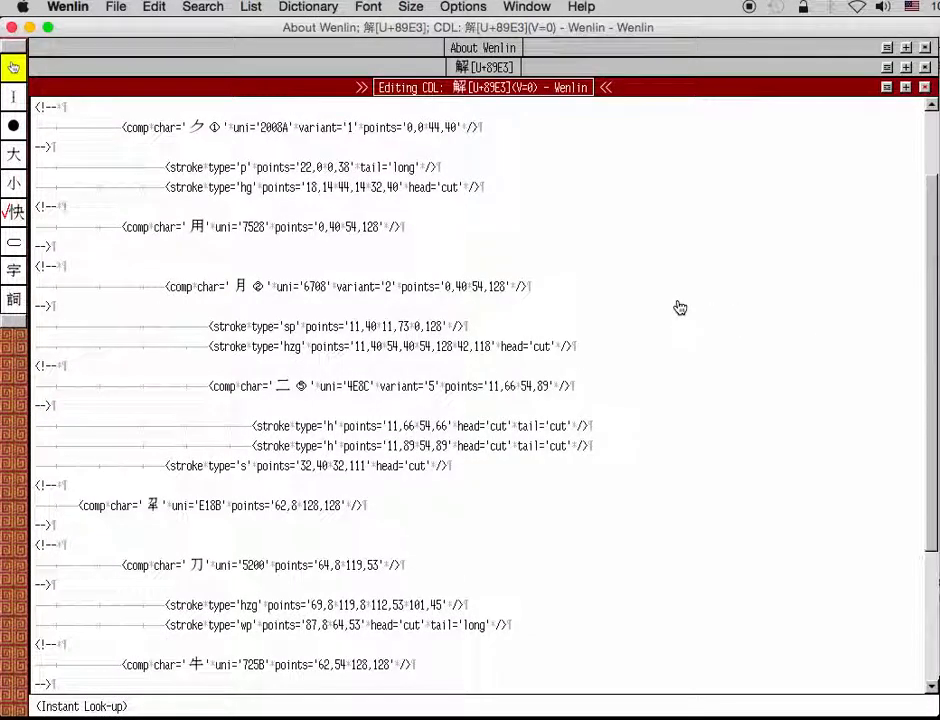
scroll(679, 307, down, 6)
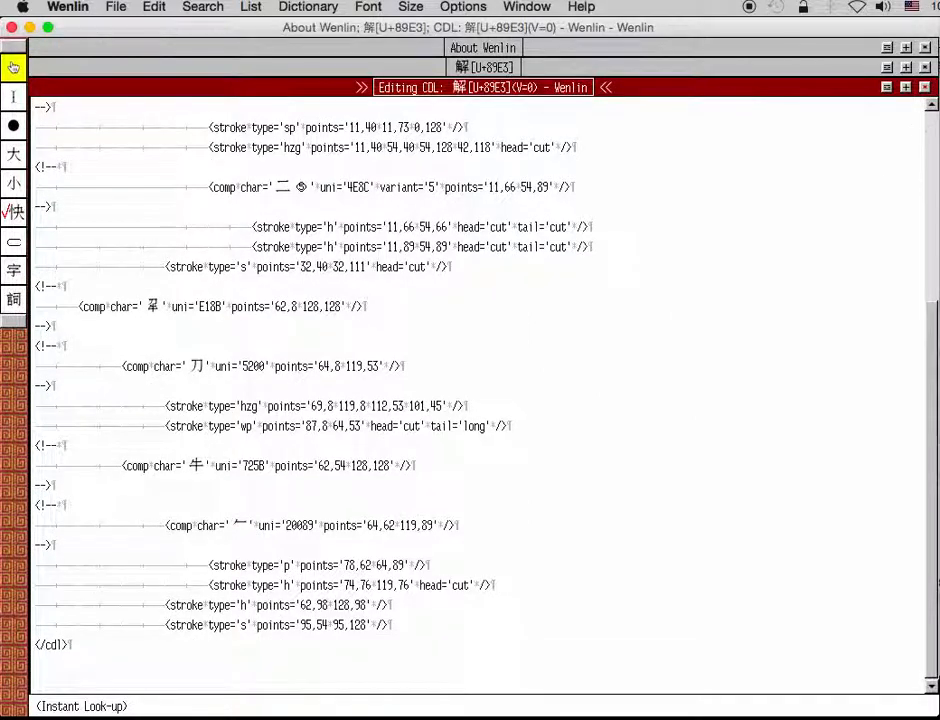
click(936, 123)
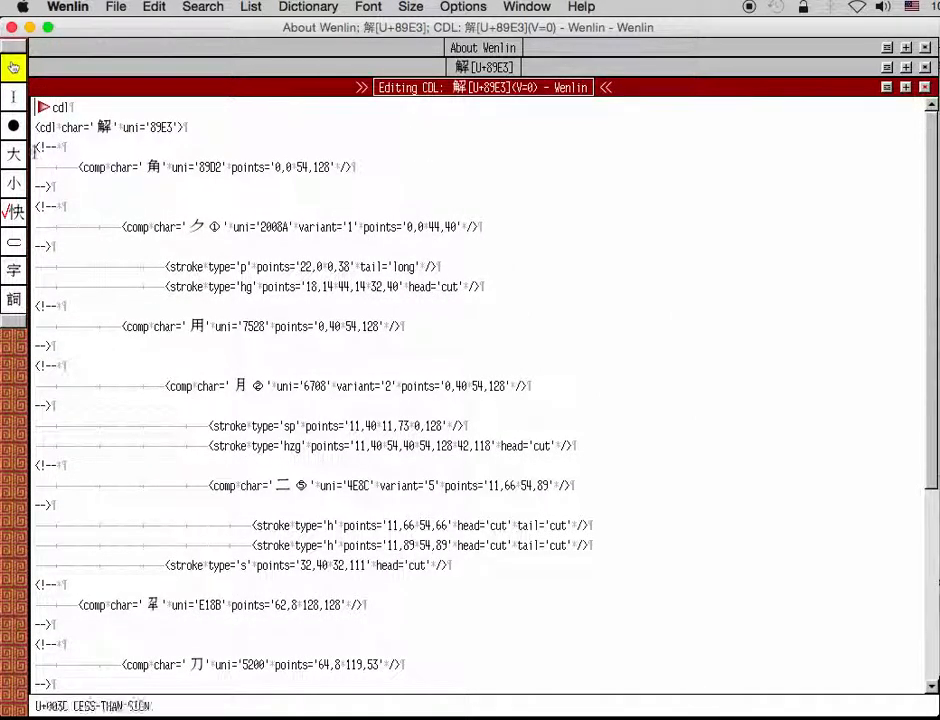
drag(31, 153, 14, 268)
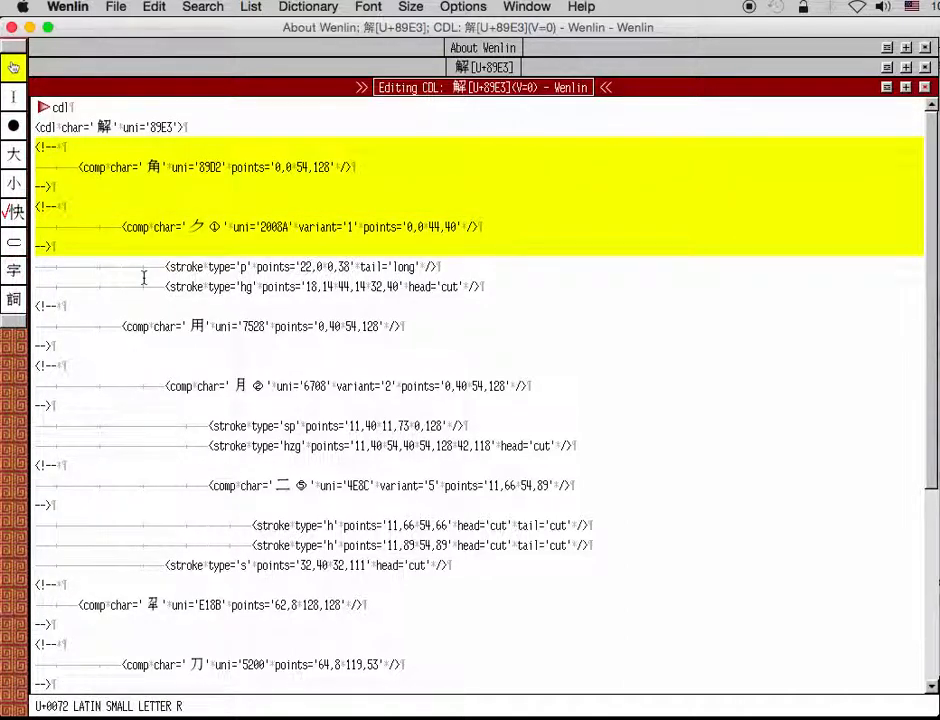
drag(35, 168, 28, 249)
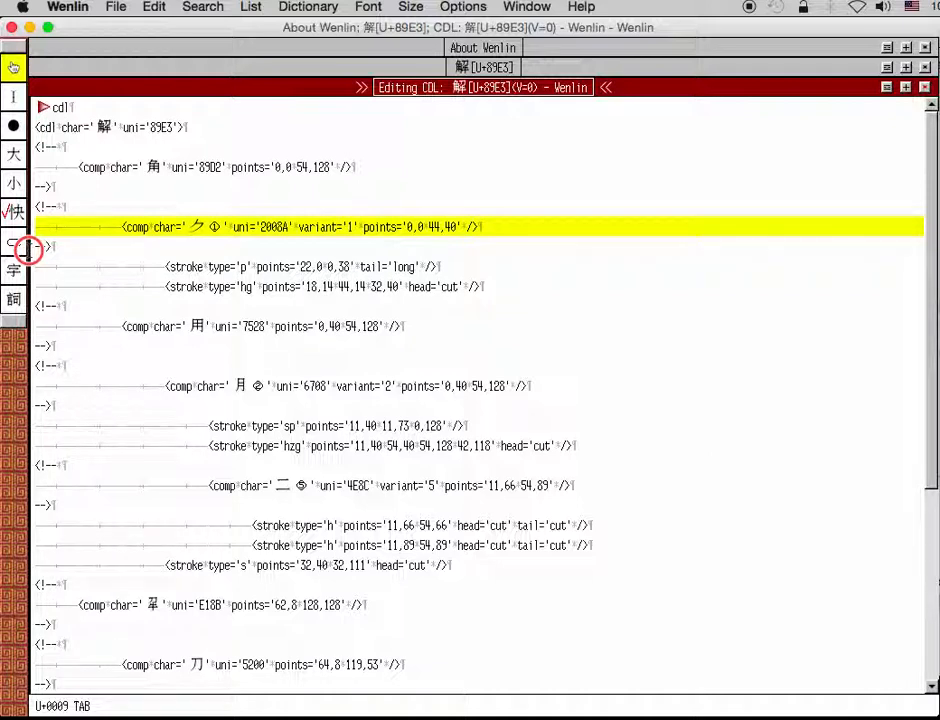
drag(33, 267, 22, 300)
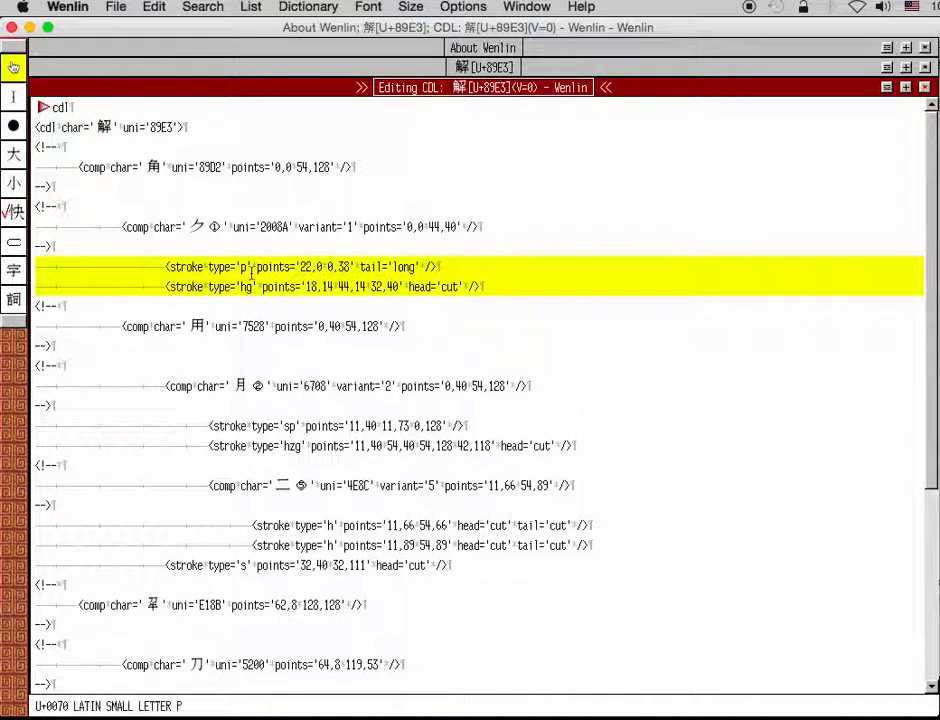
drag(197, 226, 216, 229)
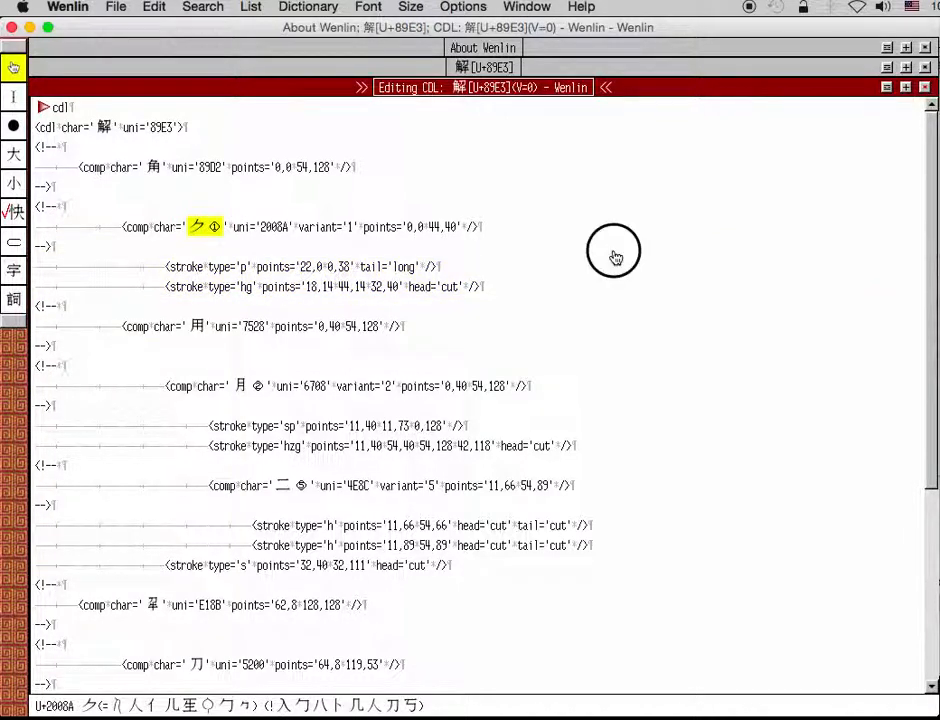
Examine the p and hg stroke lines under the 𠂊 component in the CDL, highlighting both lines and the p stroke's points attribute
click(614, 256)
drag(34, 267, 22, 313)
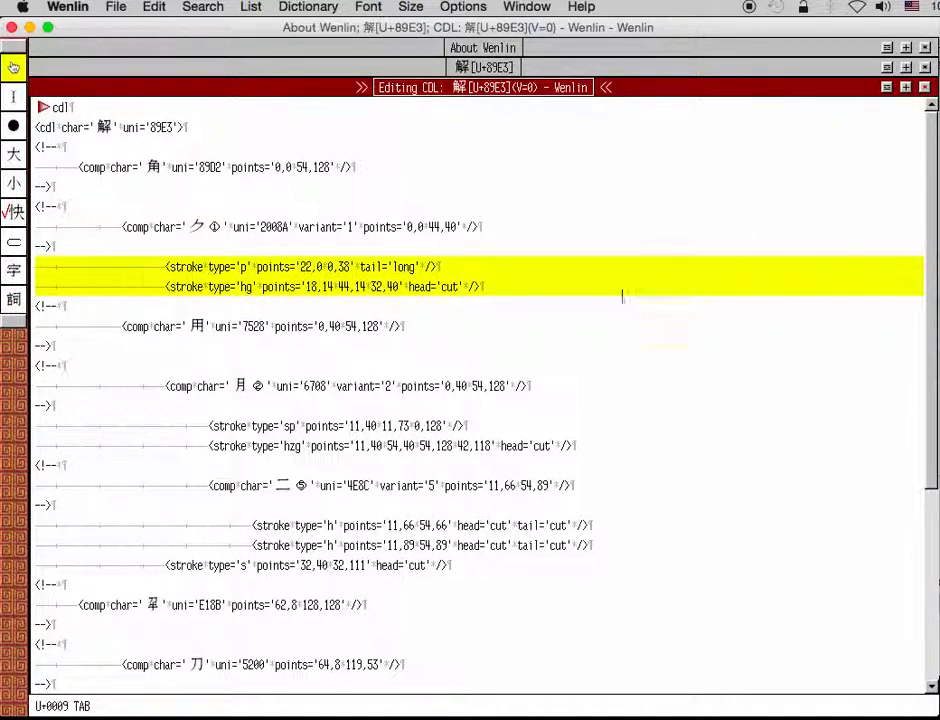
click(490, 248)
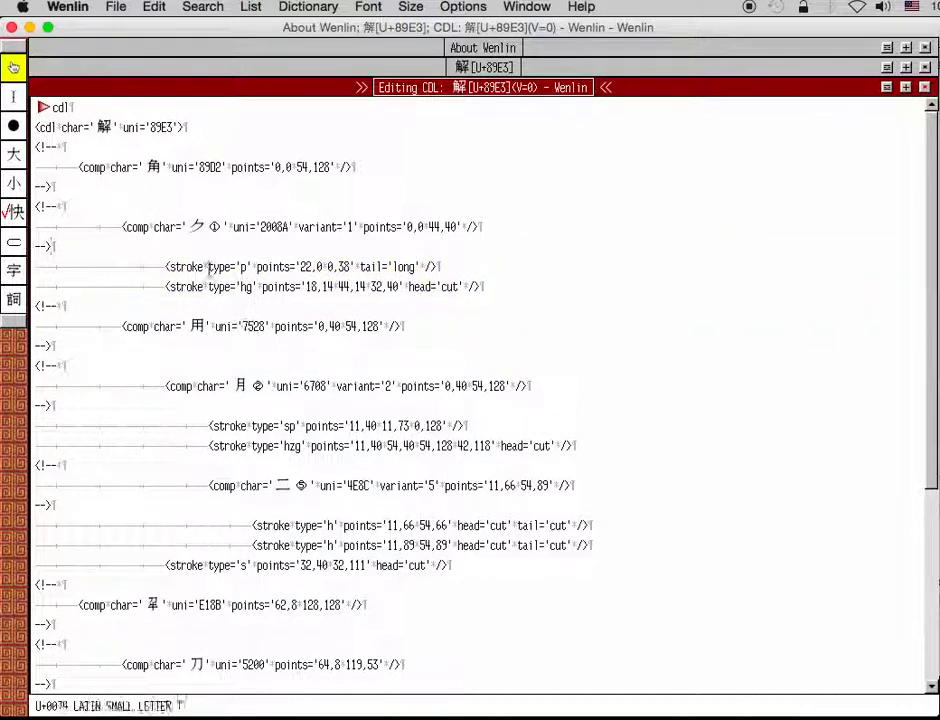
drag(207, 267, 350, 267)
click(268, 267)
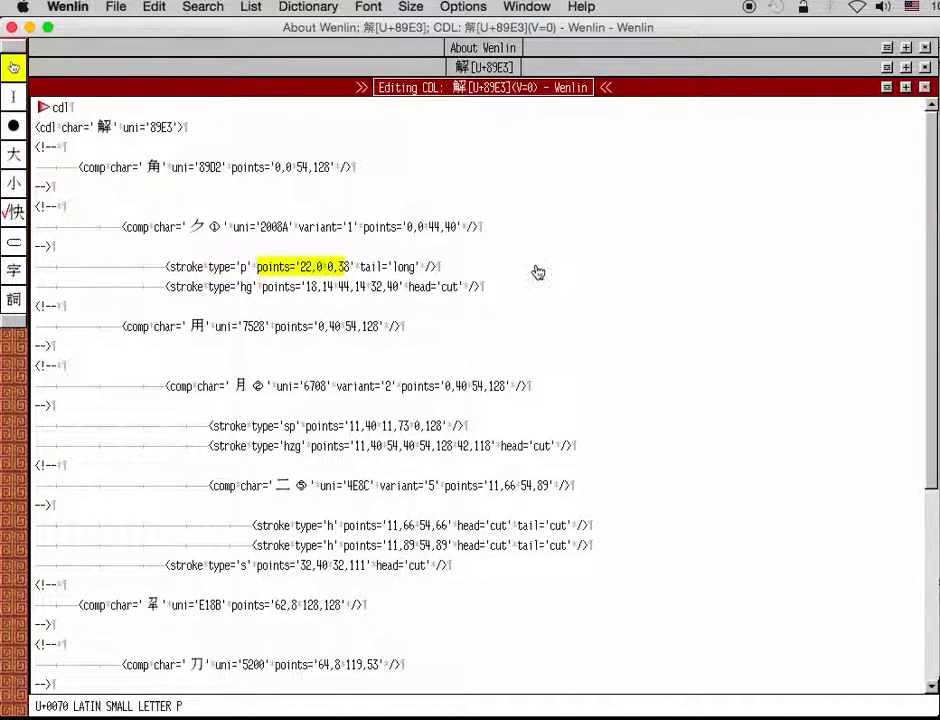
click(538, 272)
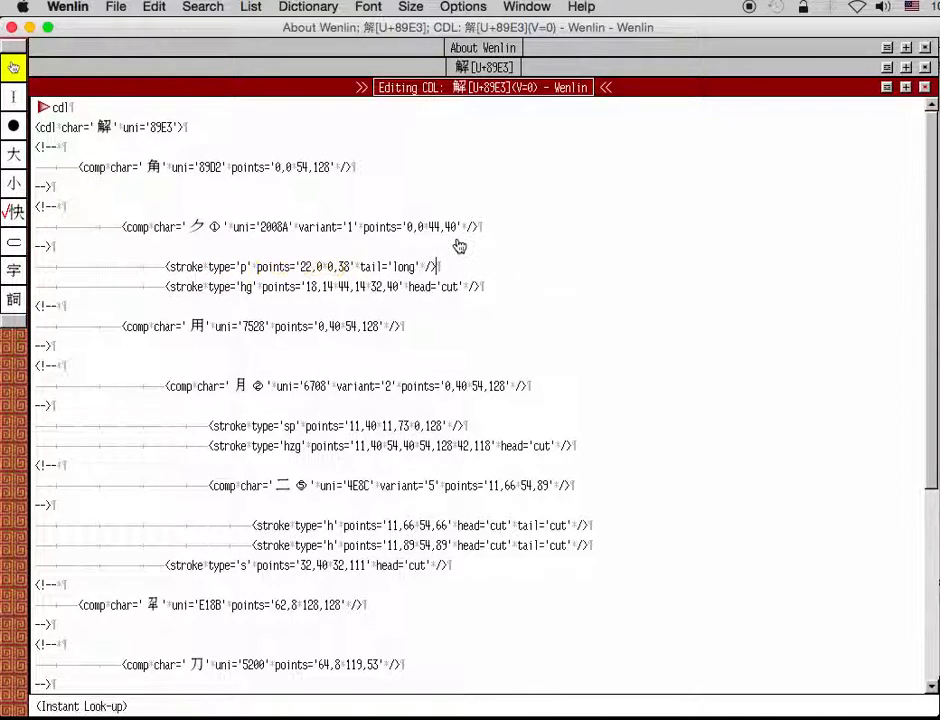
Display the stroke-level control points of 解 in the Stroking Box, compare them with the CDL coordinates beside it, and finish point editing
click(43, 108)
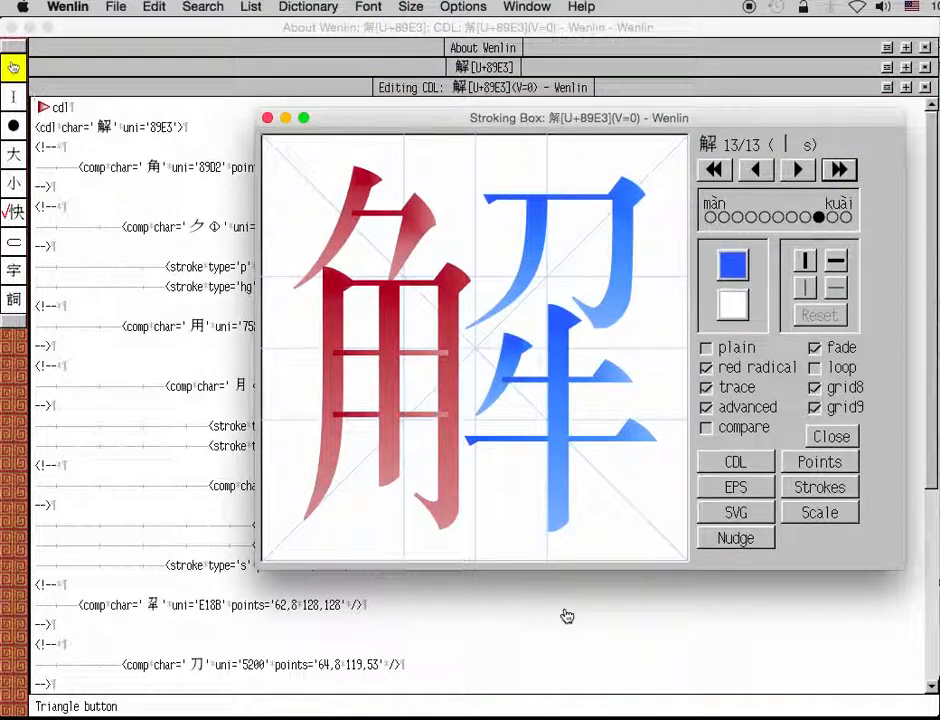
click(808, 462)
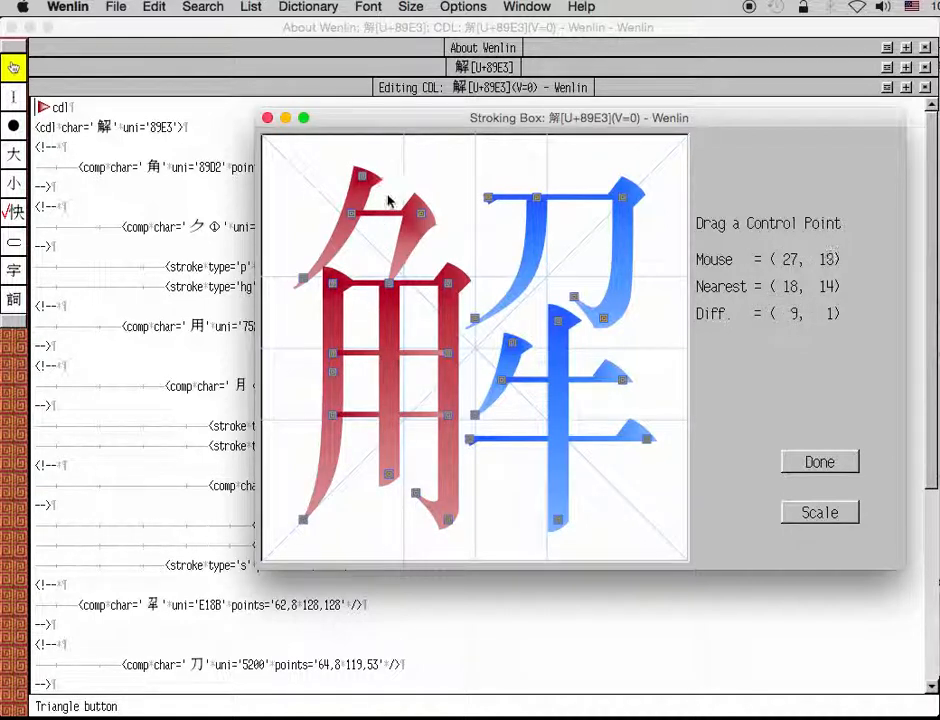
drag(388, 117, 525, 93)
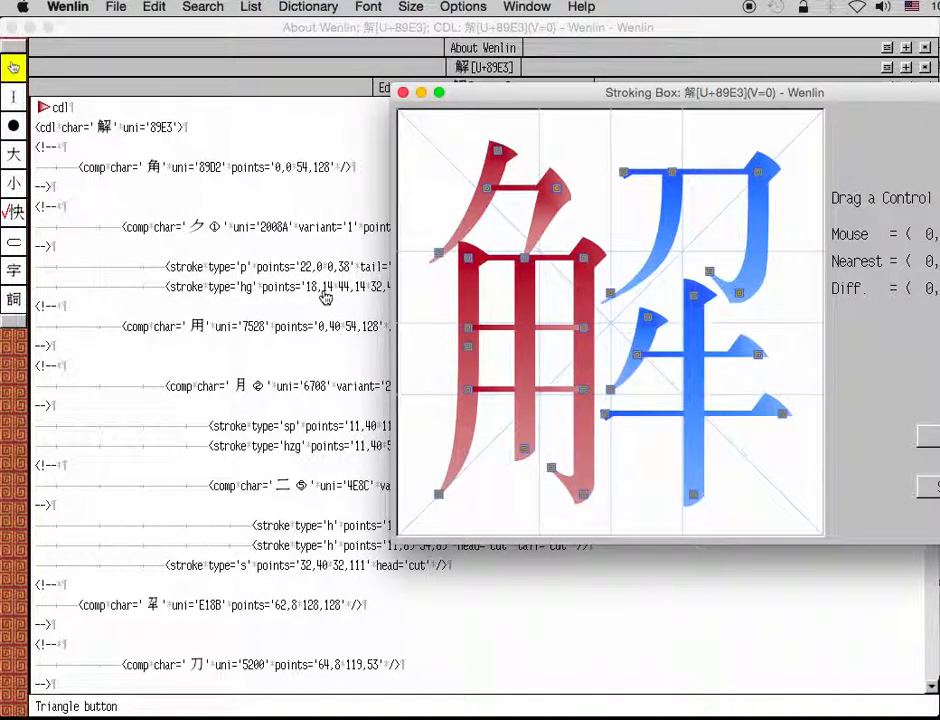
click(496, 96)
drag(560, 96, 437, 119)
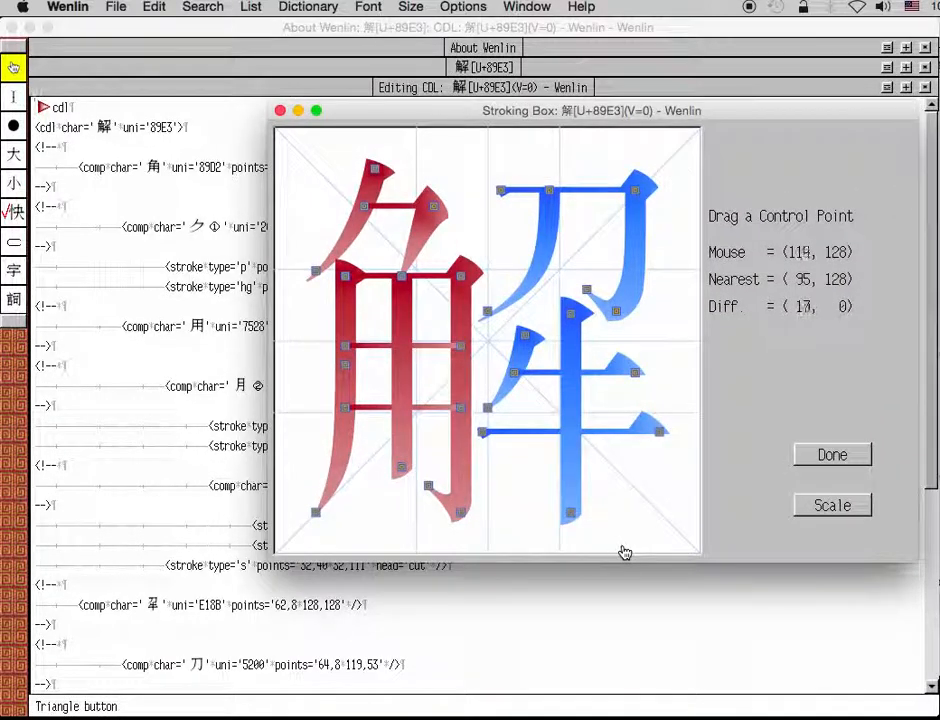
click(833, 456)
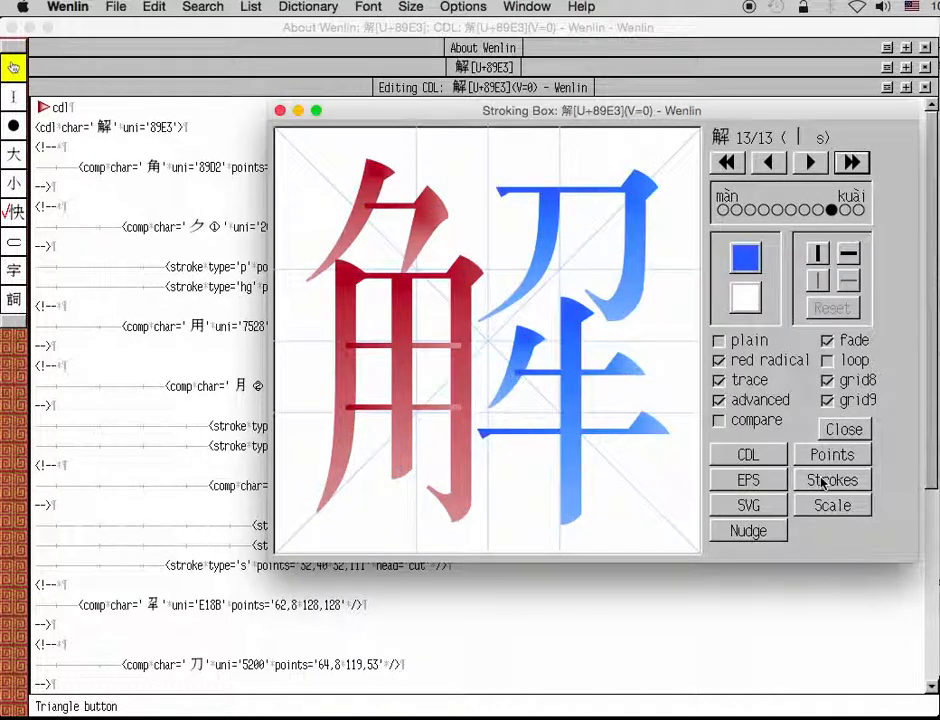
Flatten the CDL of 解 to a plain list of strokes without commented-out components, and highlight all its stroke lines
click(824, 481)
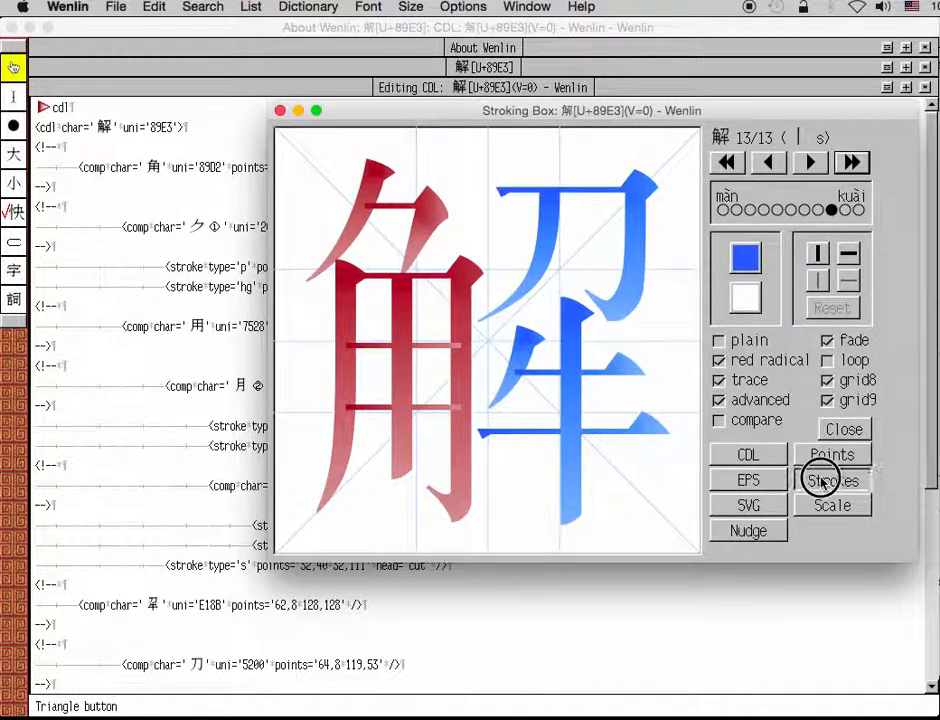
click(130, 476)
click(152, 284)
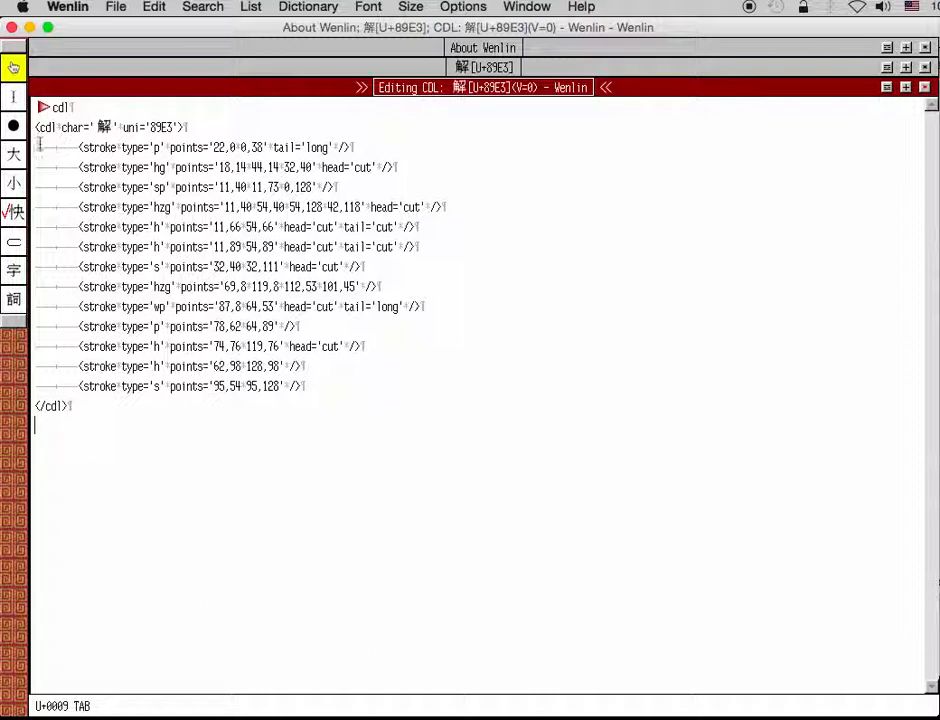
mouse_move(37, 145)
mouse_down()
mouse_move(40, 225)
mouse_move(22, 403)
mouse_up()
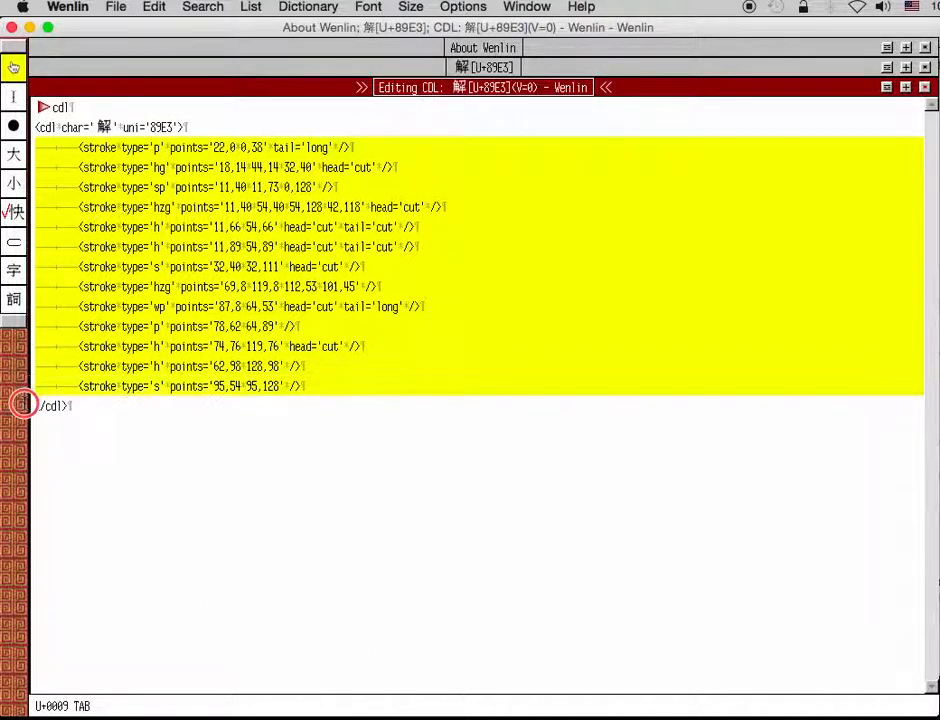
click(55, 426)
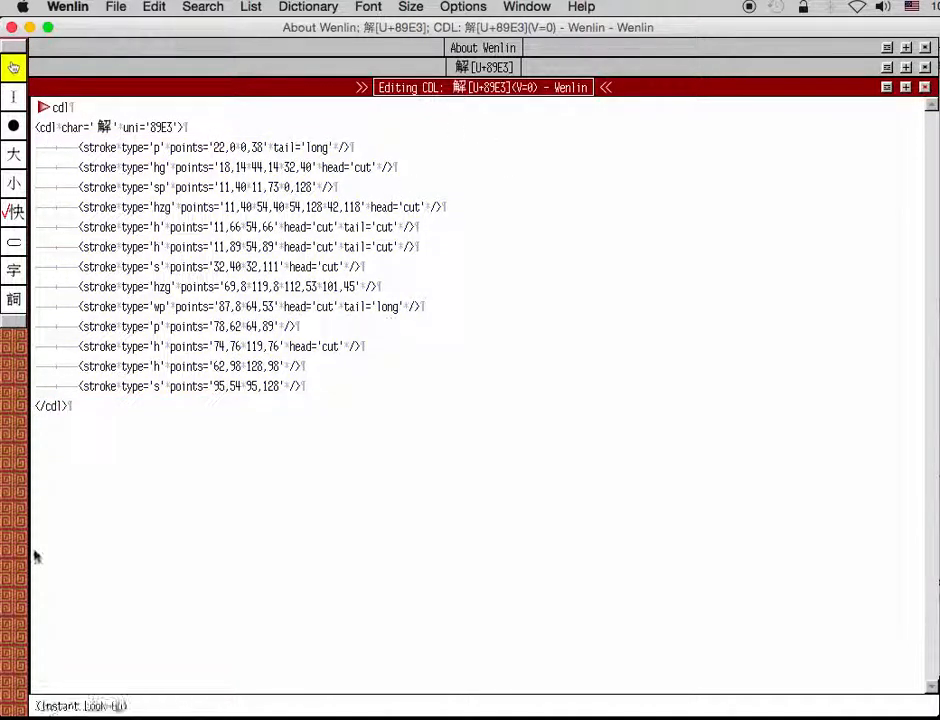
View the control points of the strokes-only 解 in the Stroking Box, finish point editing, and close the box
click(42, 108)
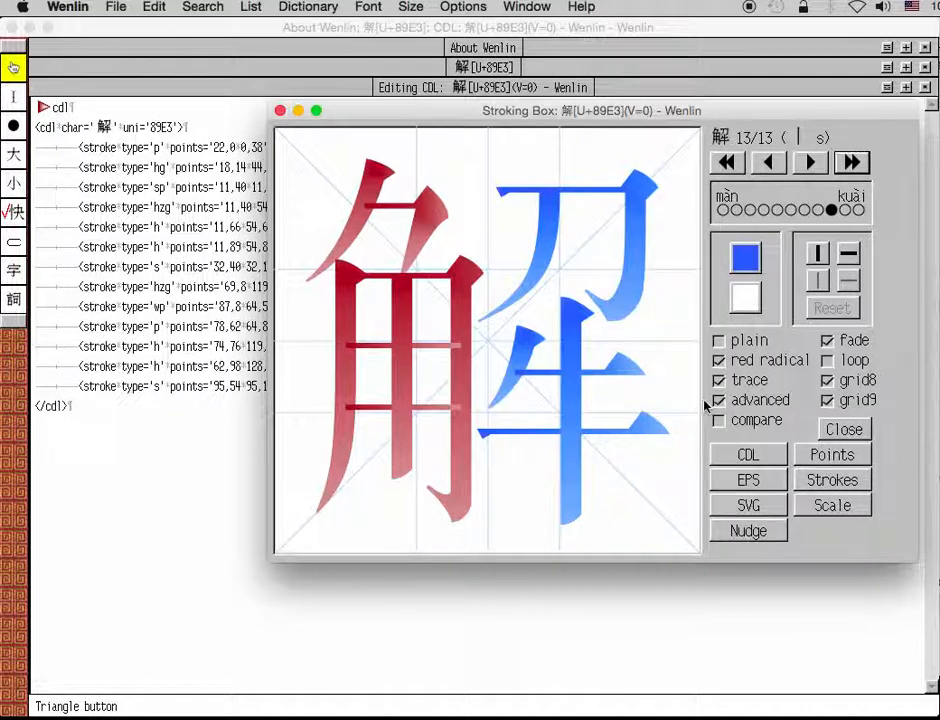
click(822, 460)
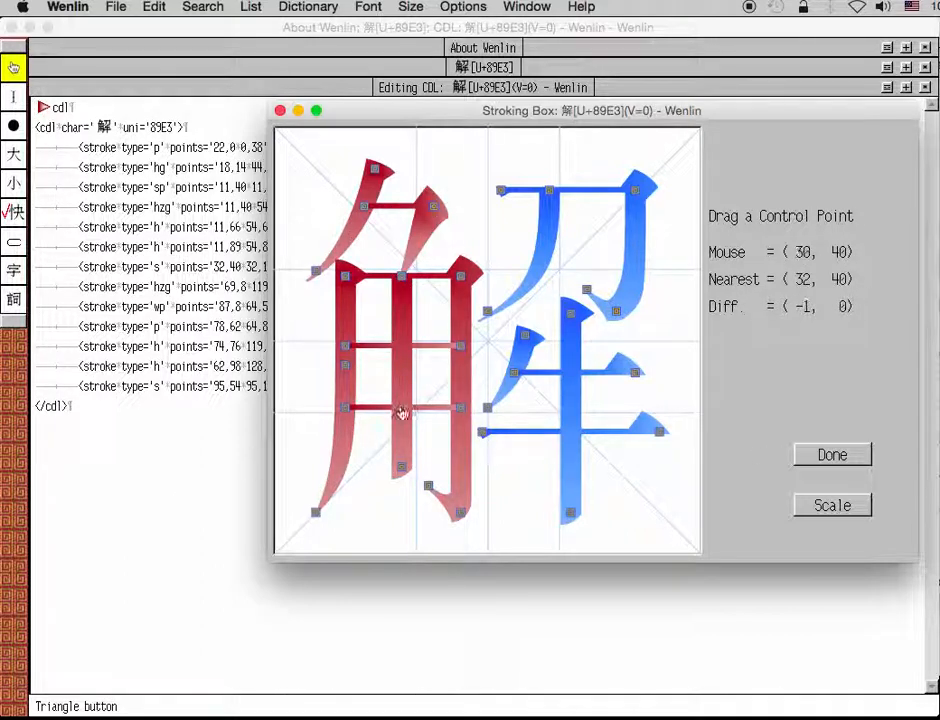
click(832, 458)
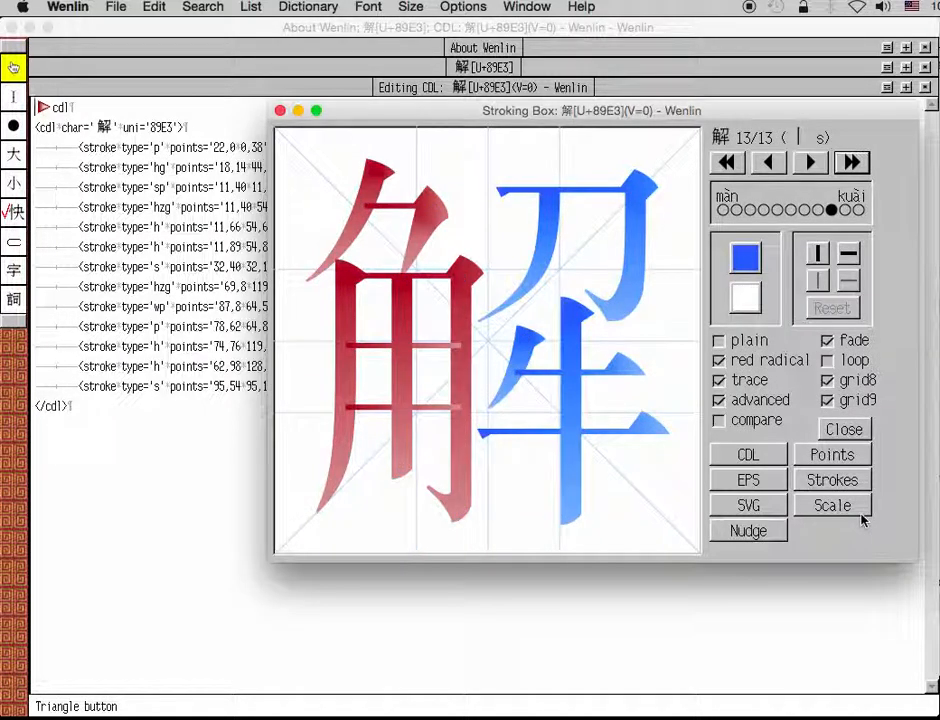
click(281, 111)
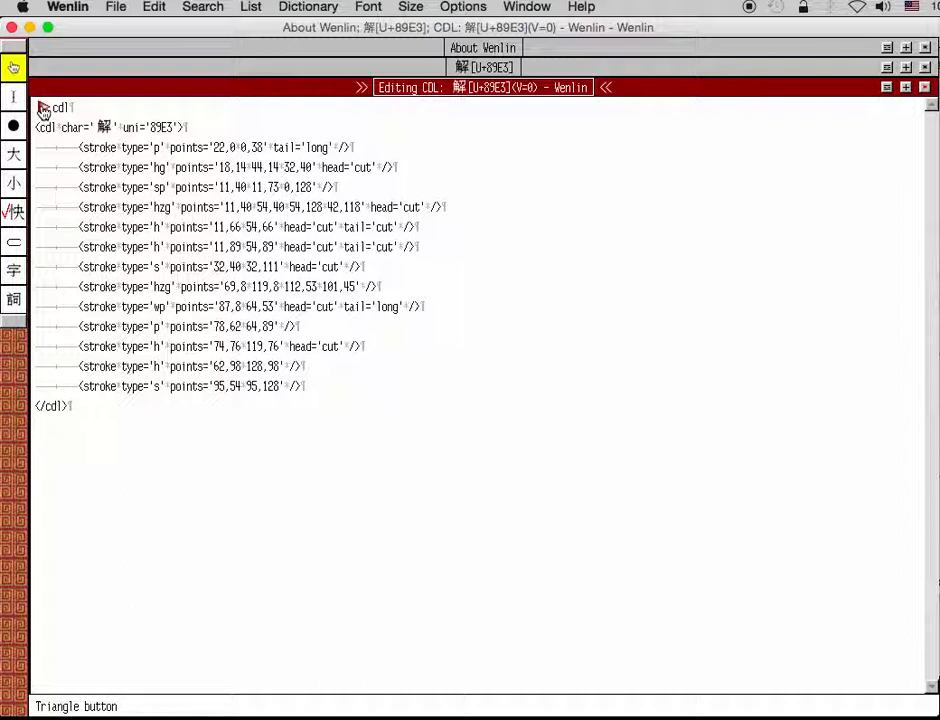
Output the CDL of 解 as an inline character in a new untitled document, and enlarge the document's text and pane
click(43, 108)
click(97, 338)
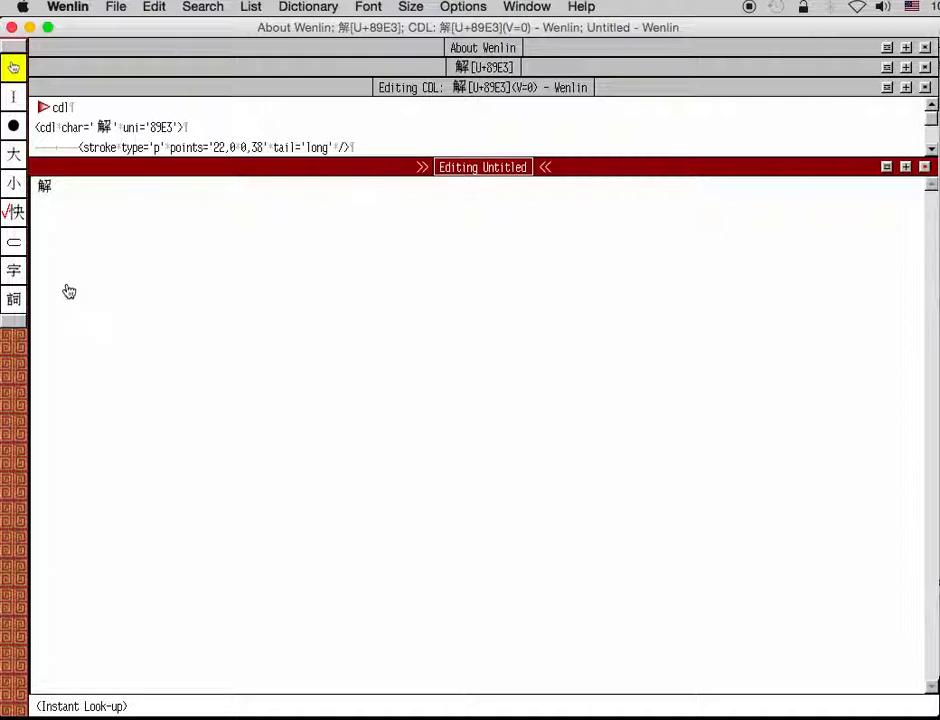
click(14, 155)
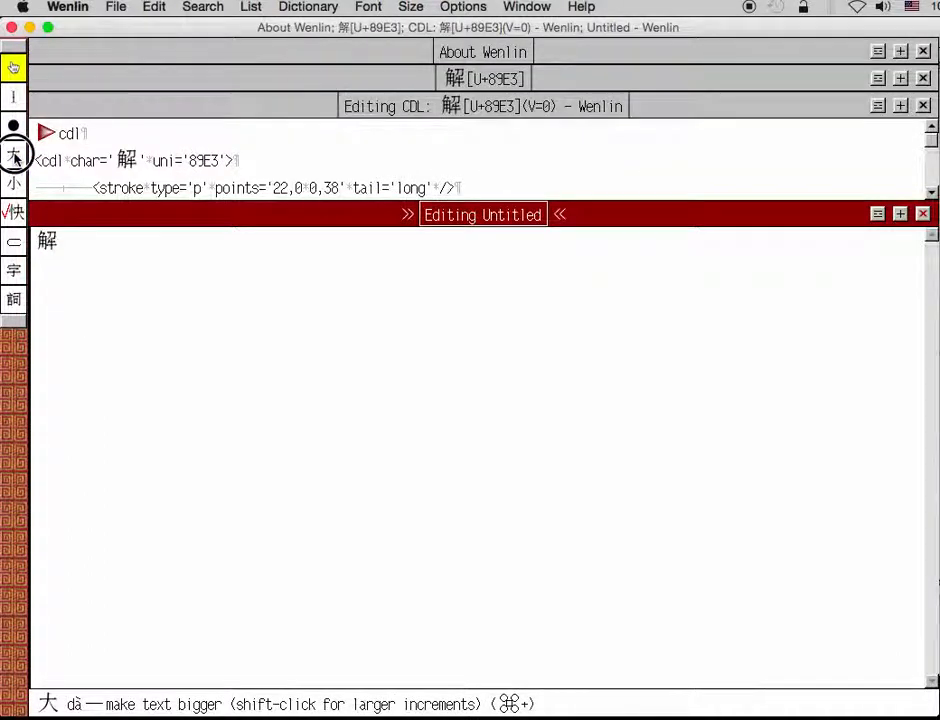
click(14, 155)
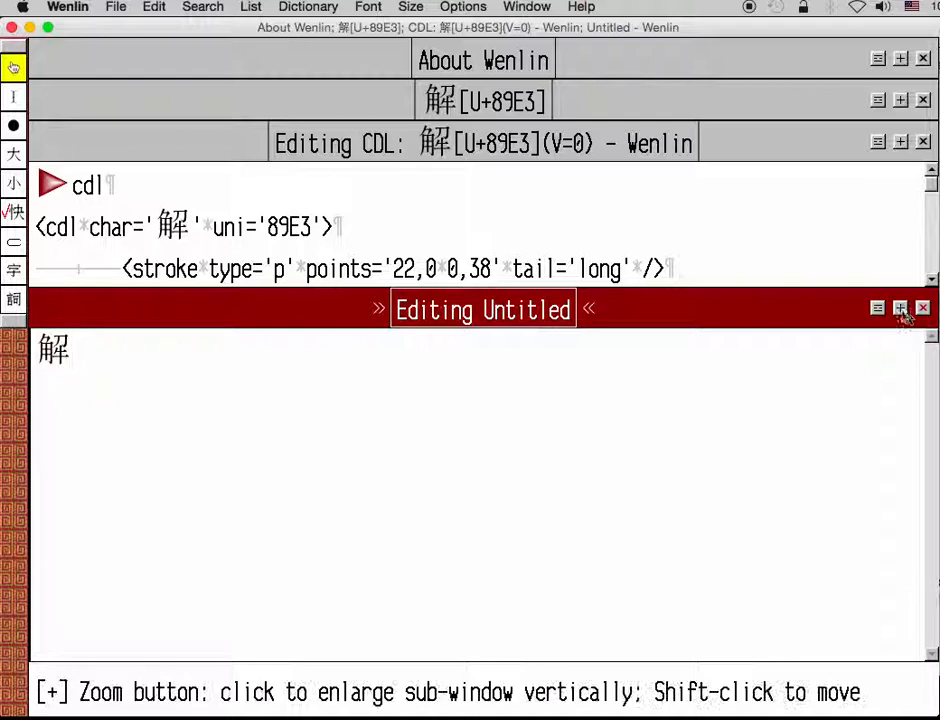
click(902, 310)
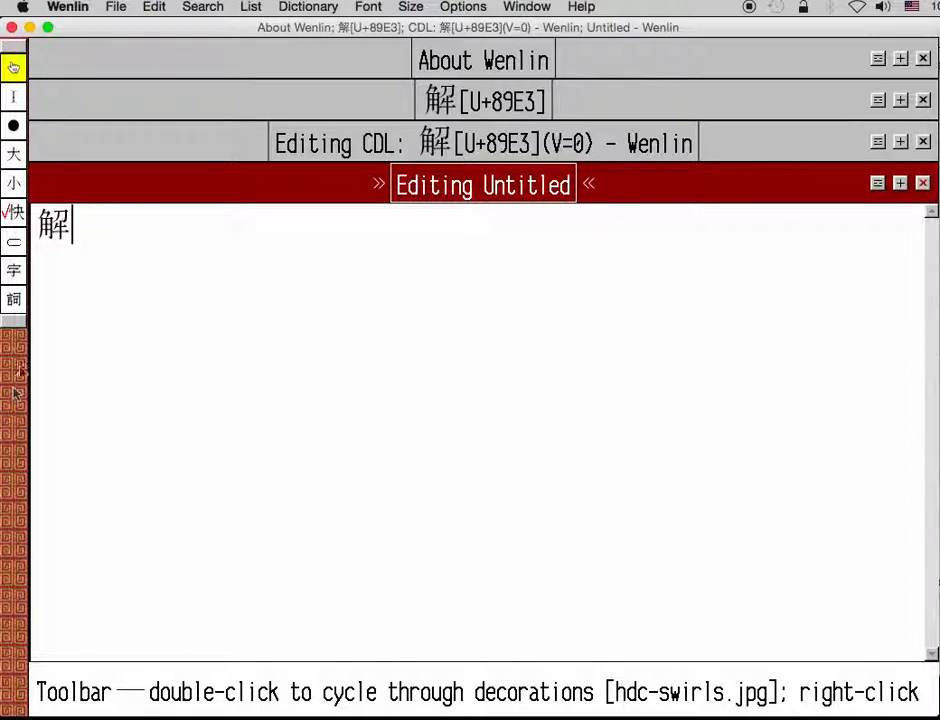
Reveal the CDL code behind the inline 解 in the untitled document, and hide the codes again
click(13, 243)
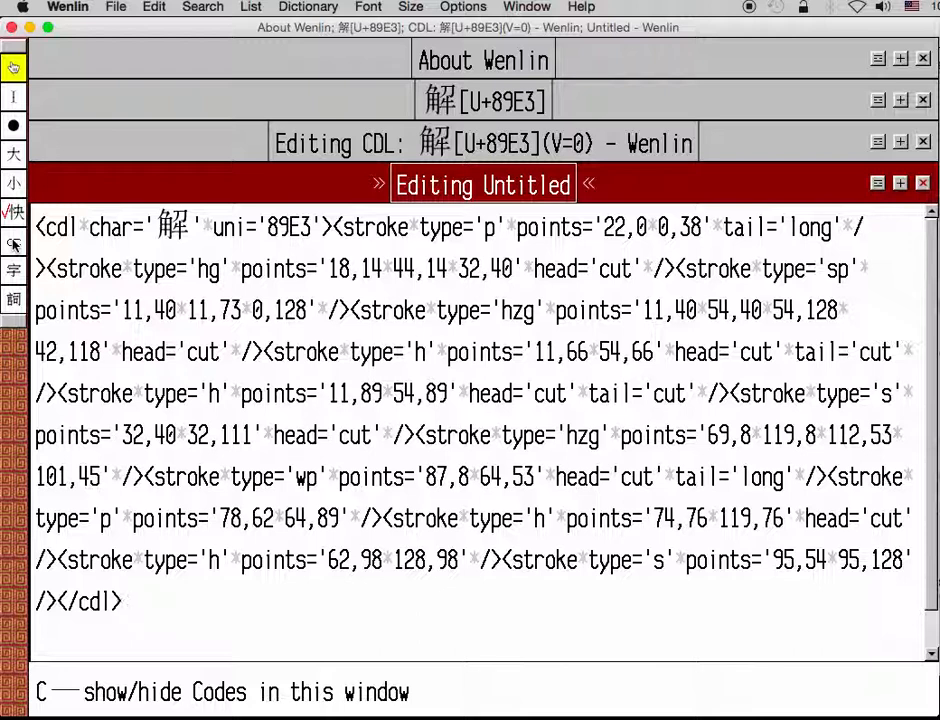
click(13, 244)
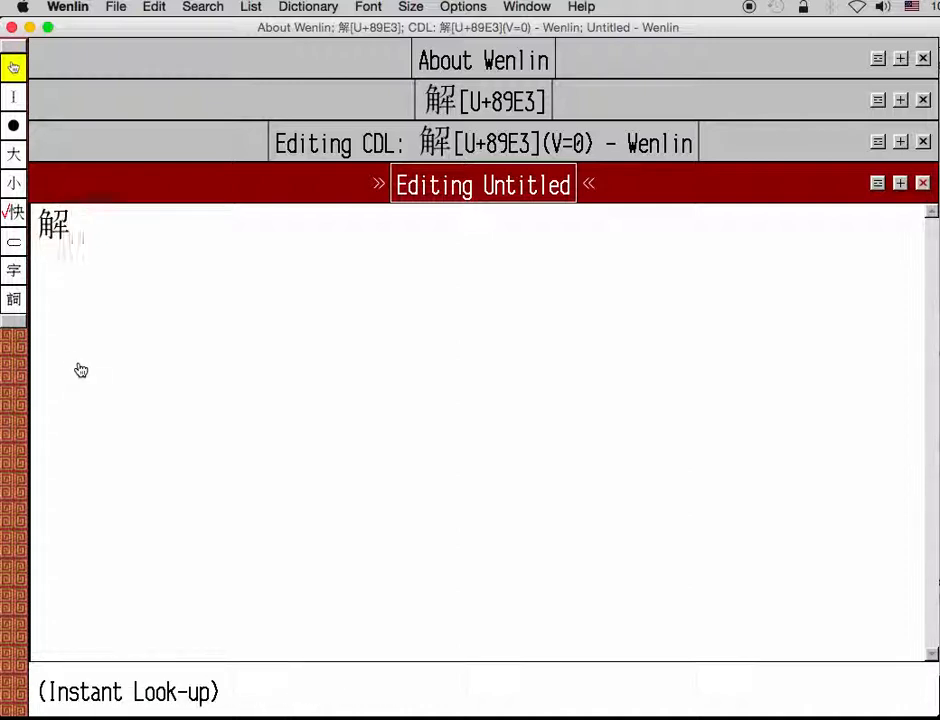
Write "inline CDL text" after the inline 解, highlighting 解 to show that it selects as a single character
text(inlin)
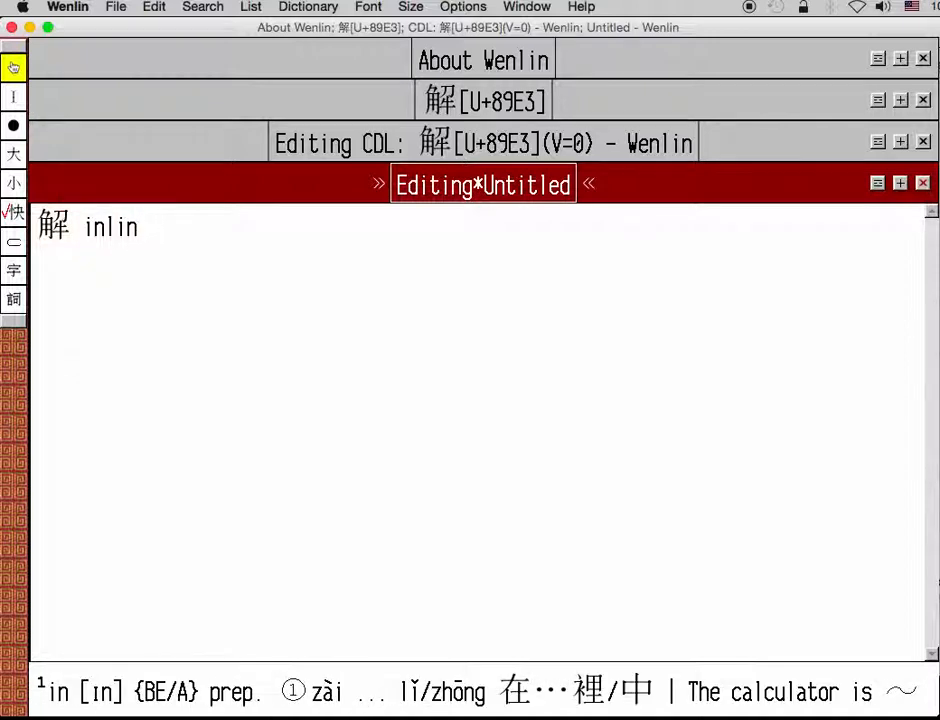
text(e text)
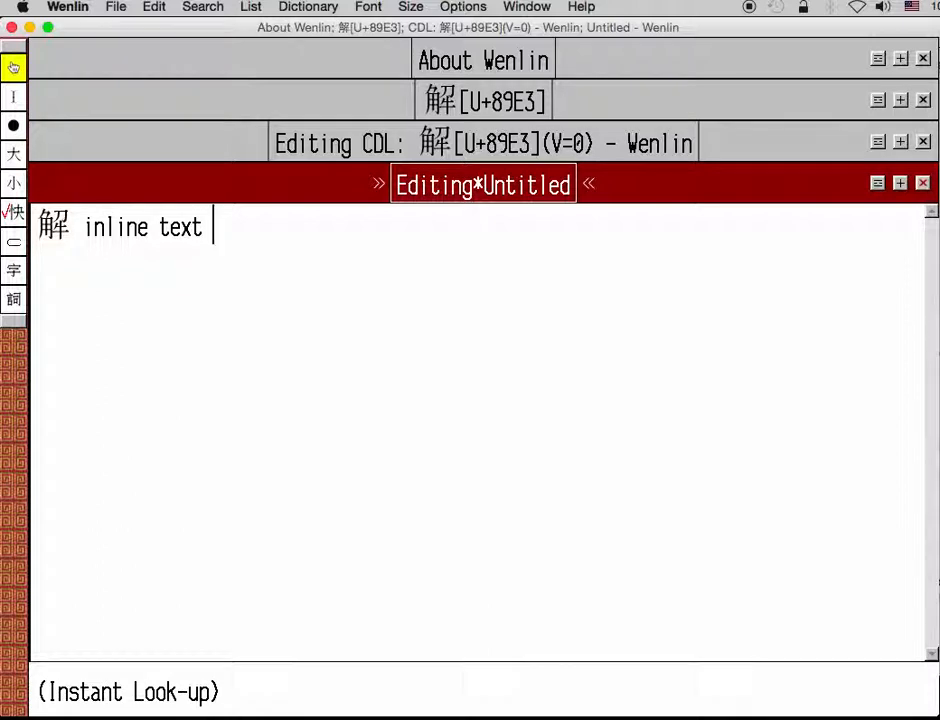
click(44, 226)
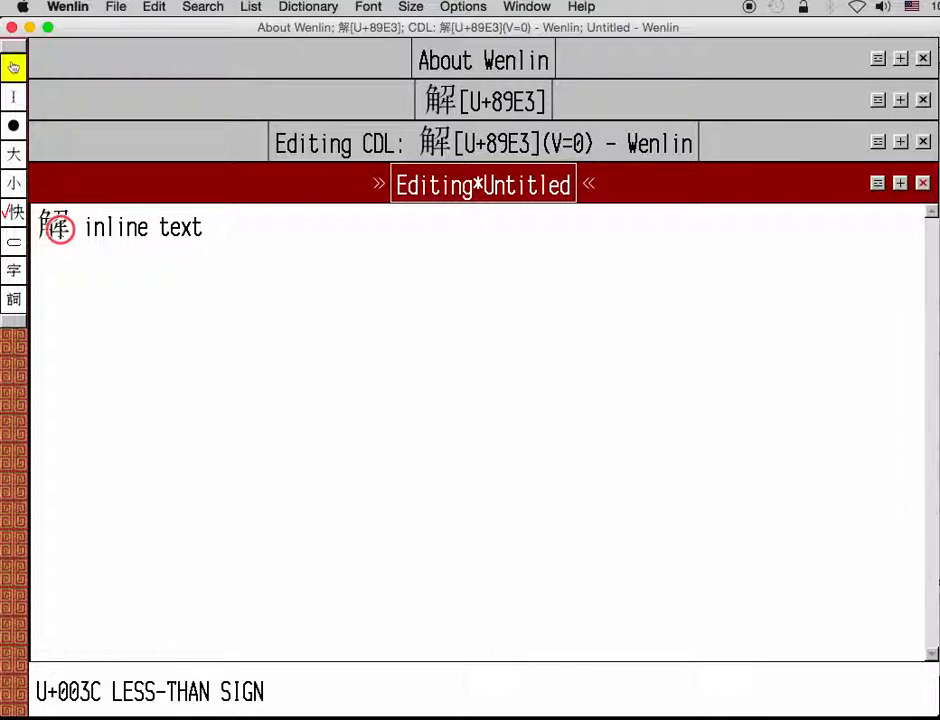
click(158, 228)
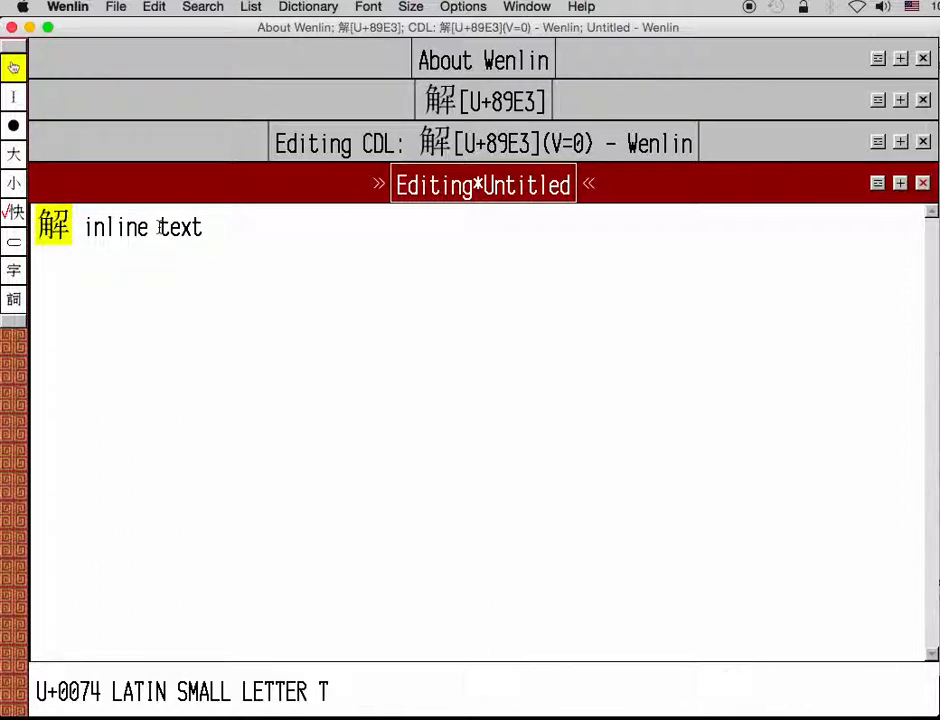
text(CDL)
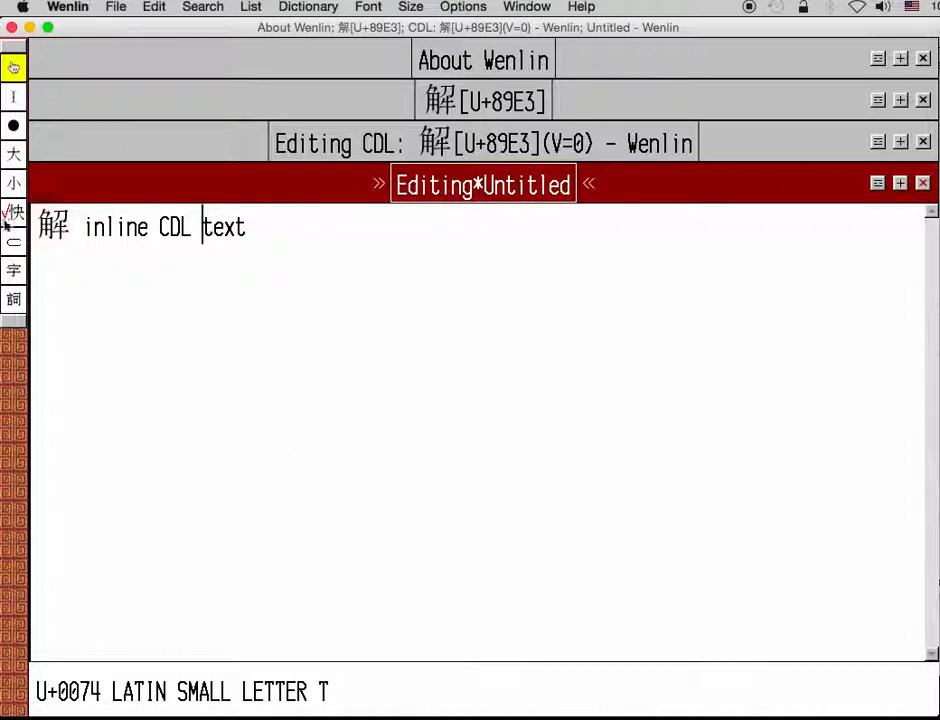
Put "Here is some" before the inline 解, and end the sentence with an exclamation mark and a line break
click(35, 229)
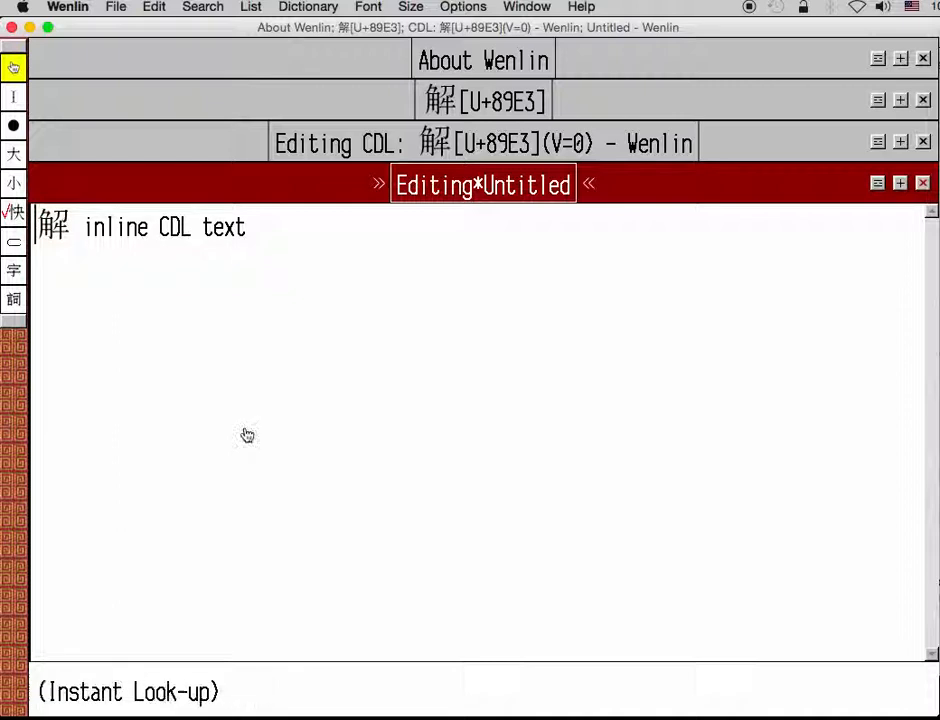
text(Here is some)
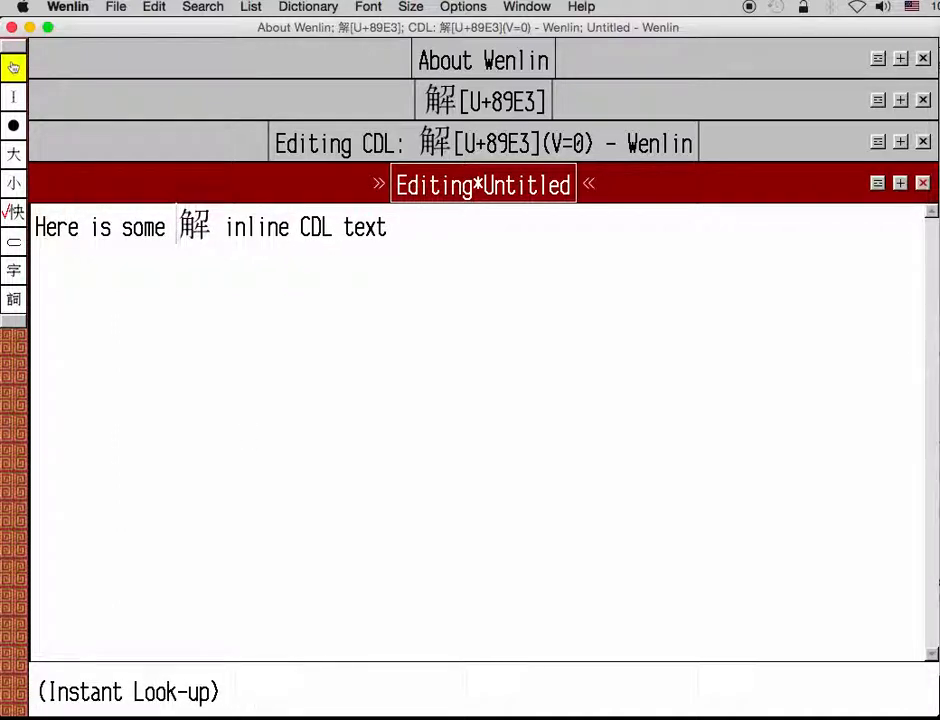
click(441, 236)
key(shift+Left)
key(shift+Left)
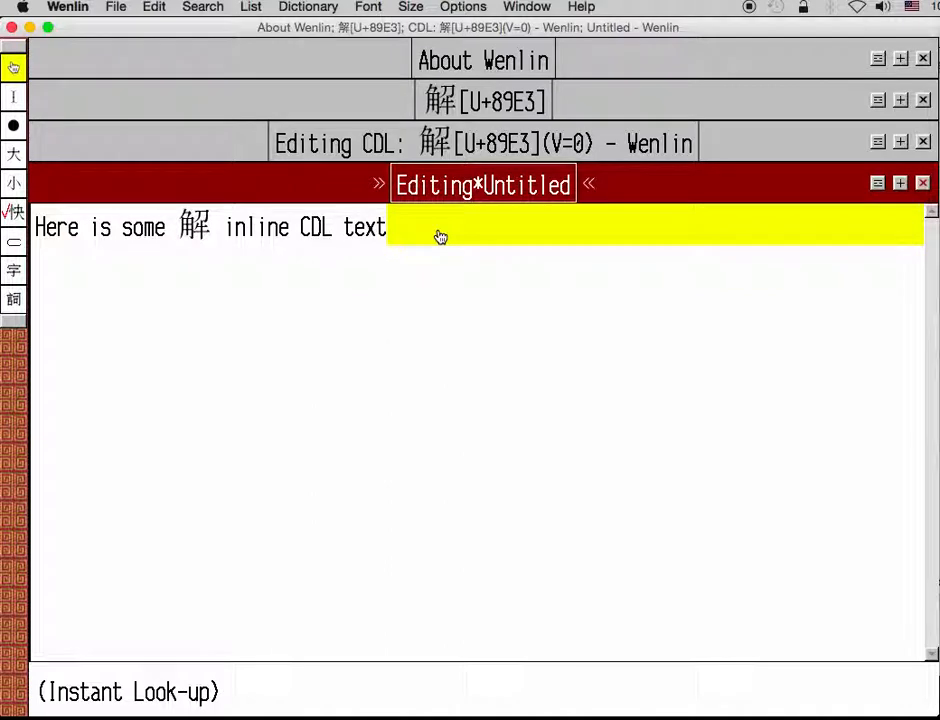
text(!)
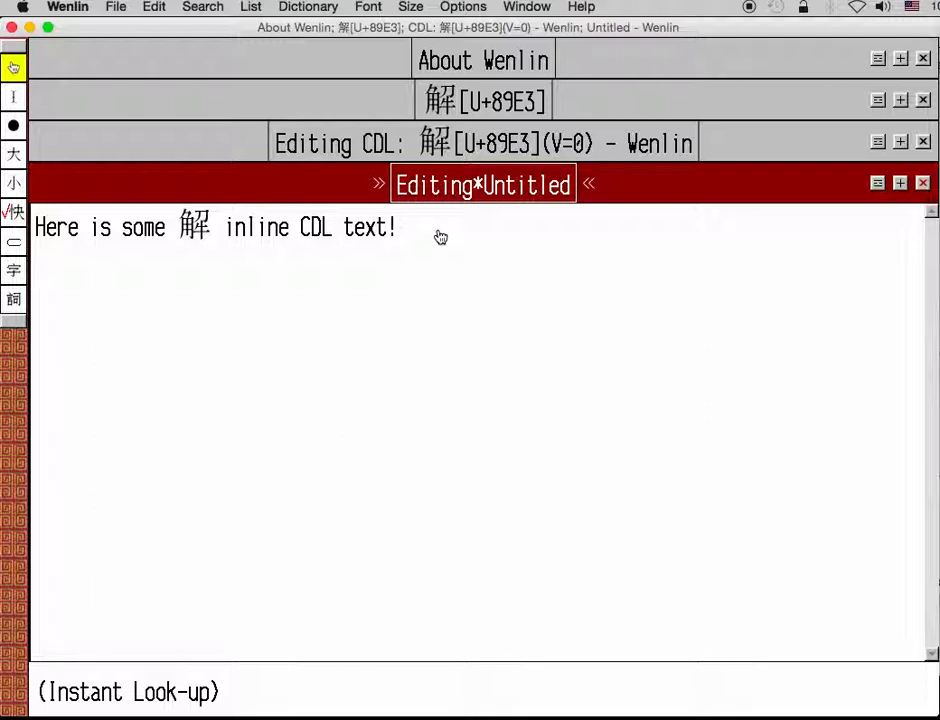
key(Return)
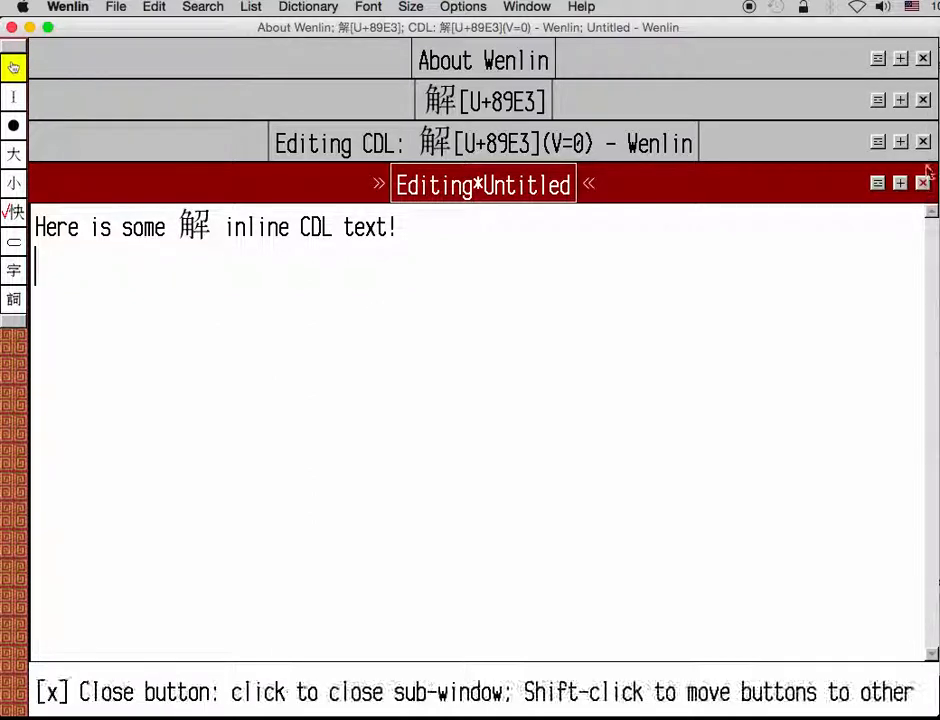
Bring the CDL description of 解 to the front and close it to return to the character's dictionary entry
click(901, 142)
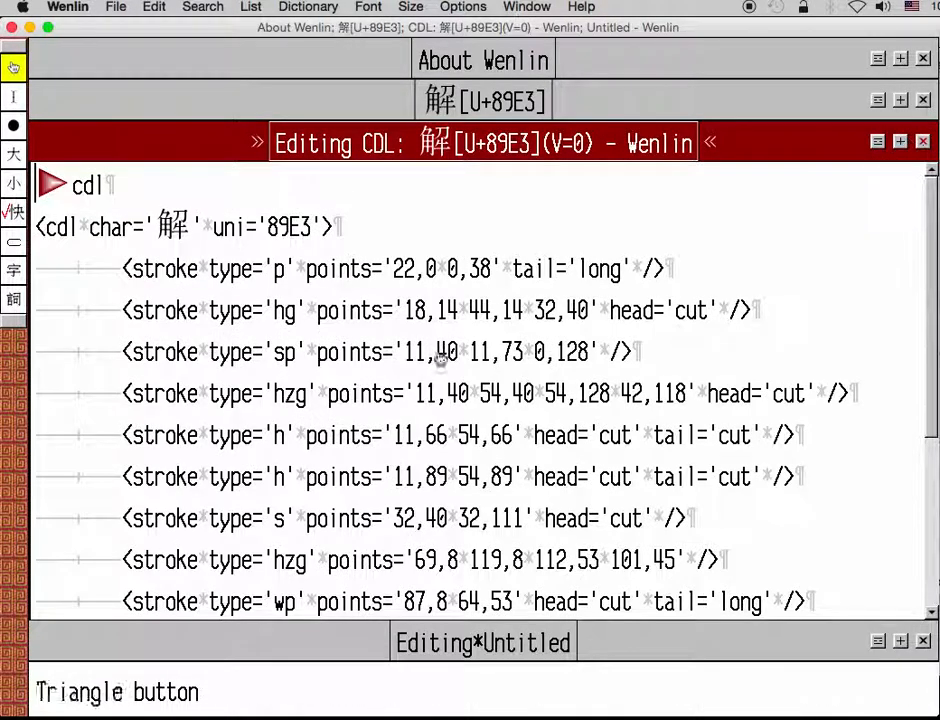
click(921, 140)
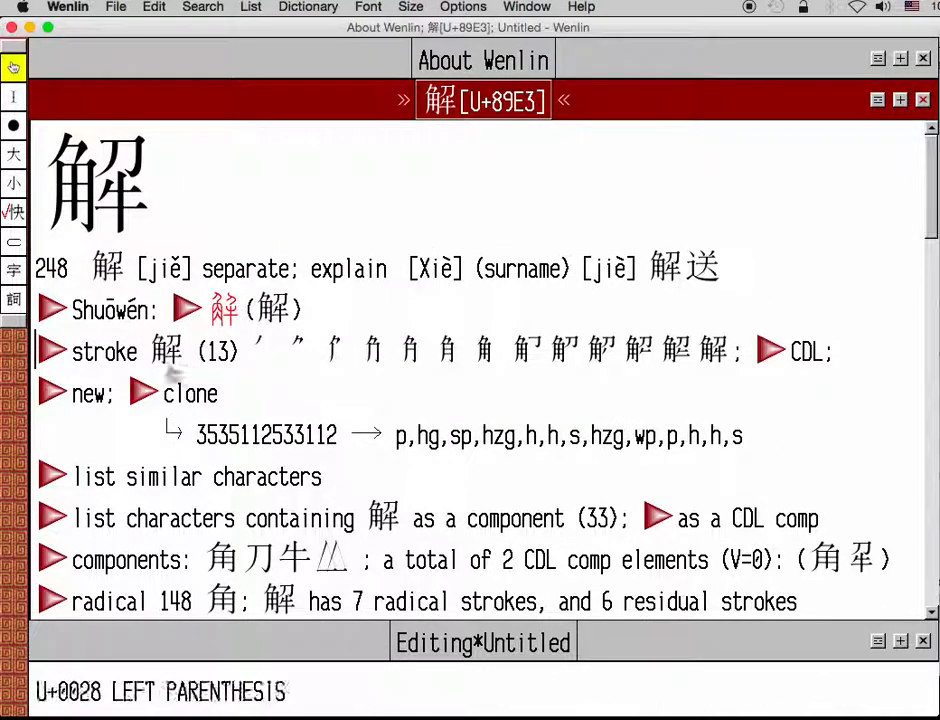
Open the CDL description of 解 from its Stroking Box and swap the two components 角 and U+E18B, dropping their uni attributes
click(47, 352)
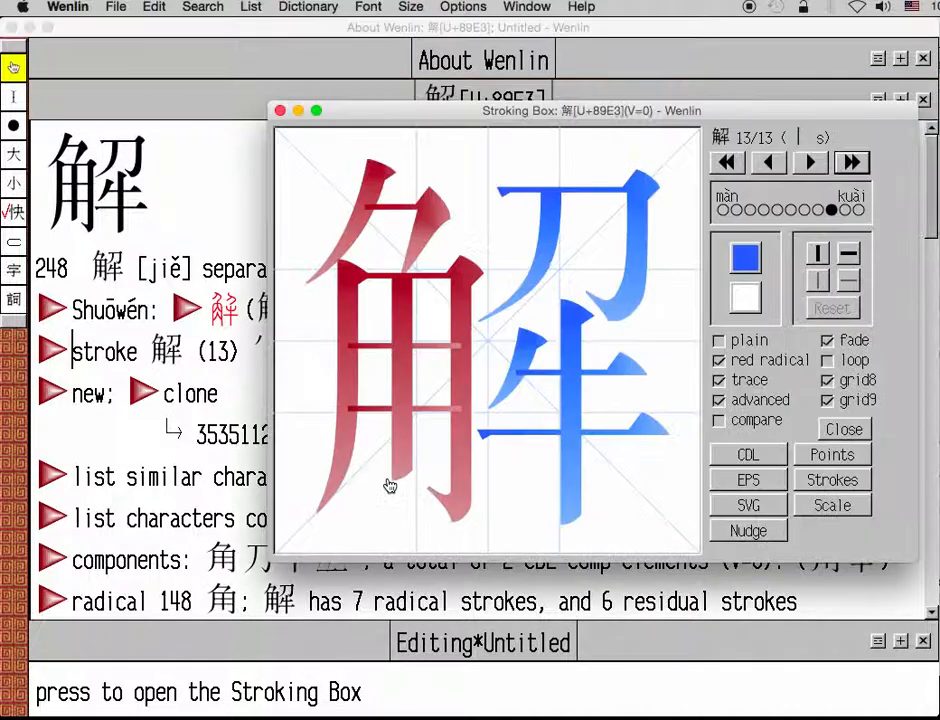
click(745, 455)
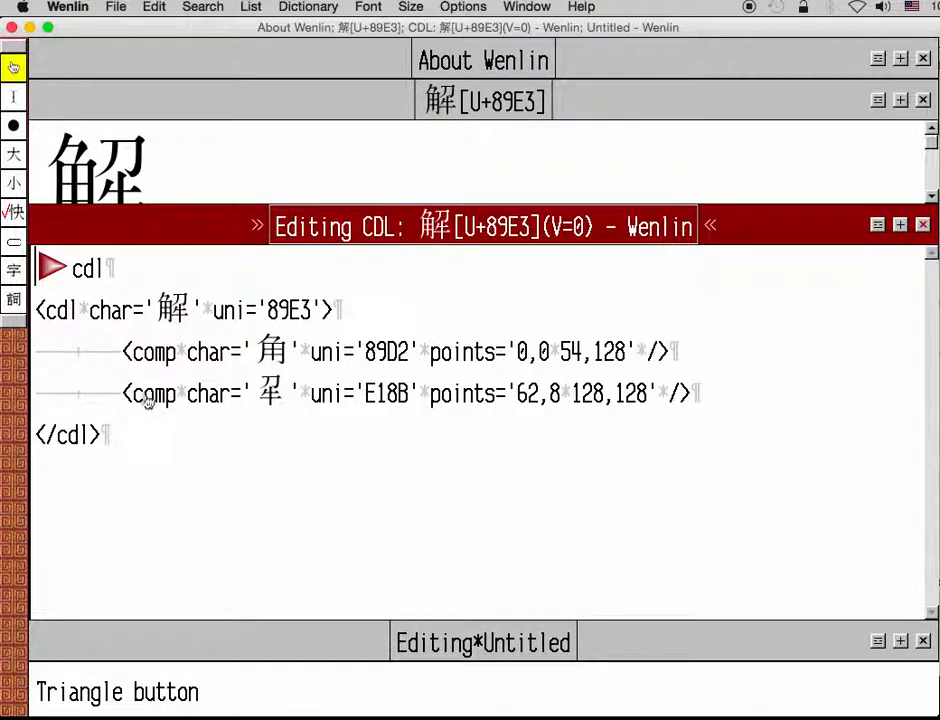
drag(414, 352, 254, 352)
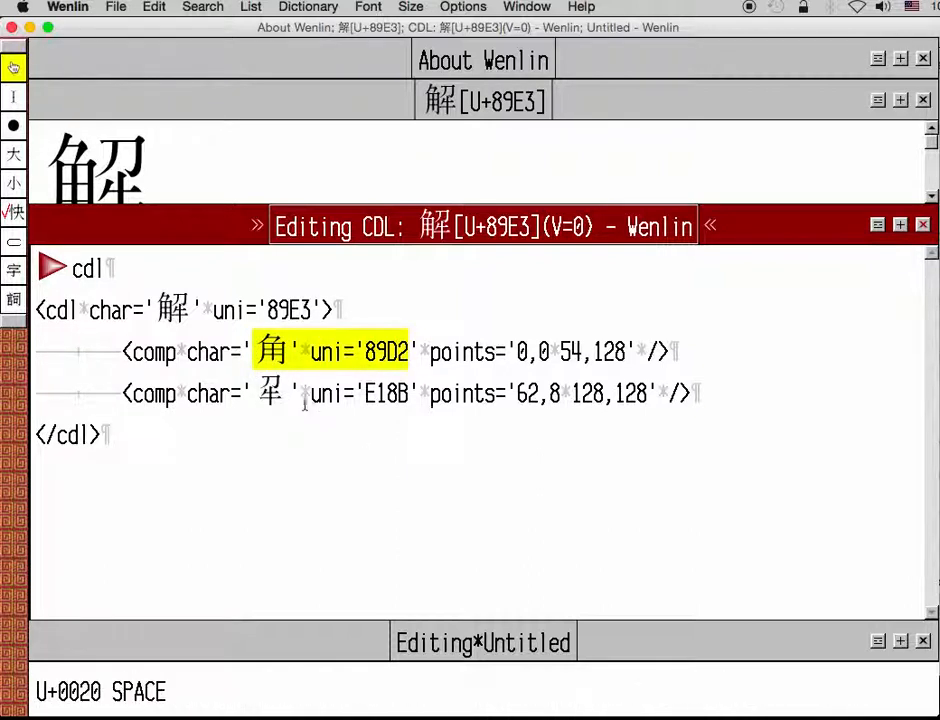
click(262, 353)
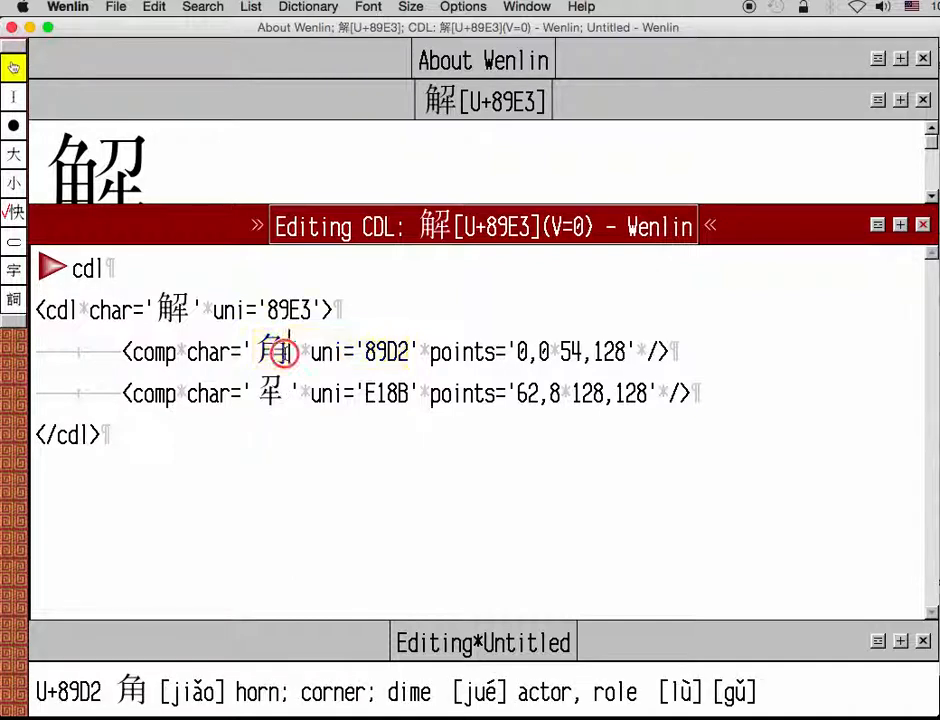
double_click(270, 355)
key(super+c)
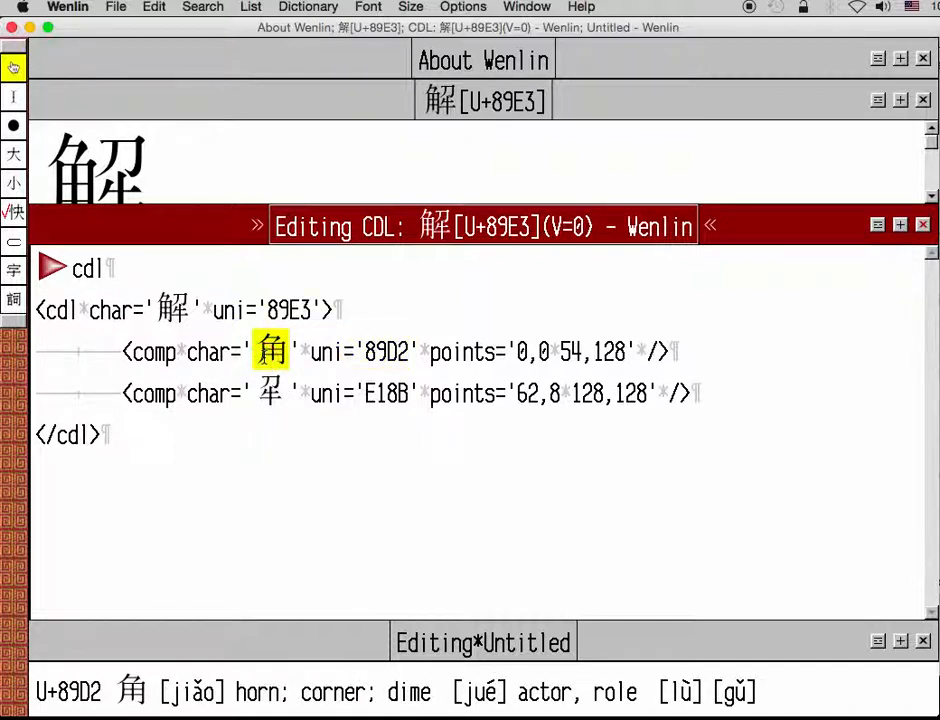
drag(407, 352, 253, 350)
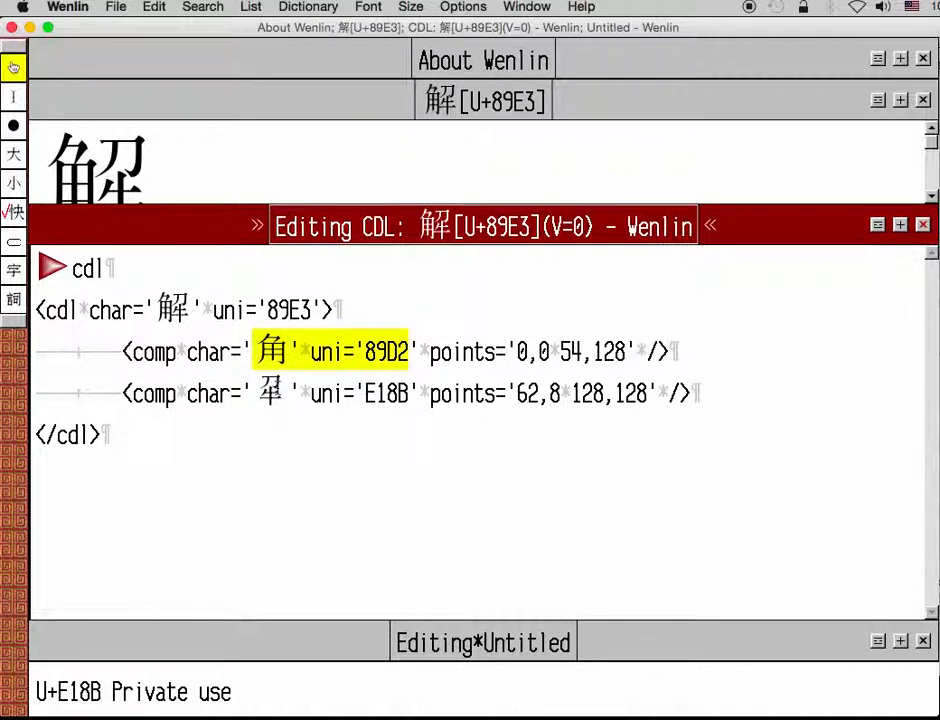
double_click(272, 392)
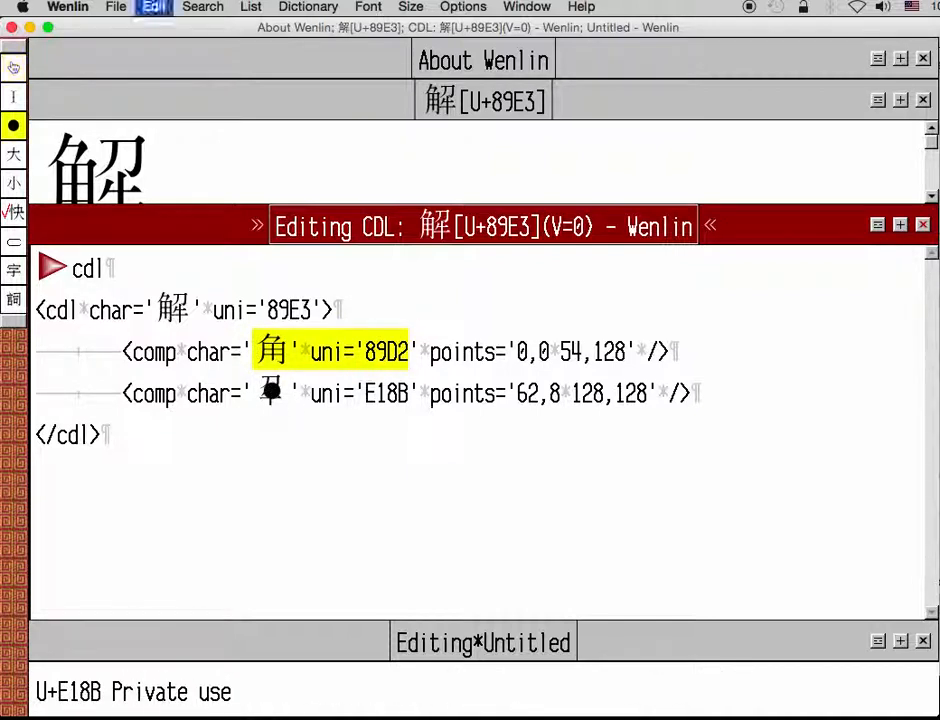
drag(253, 392, 421, 392)
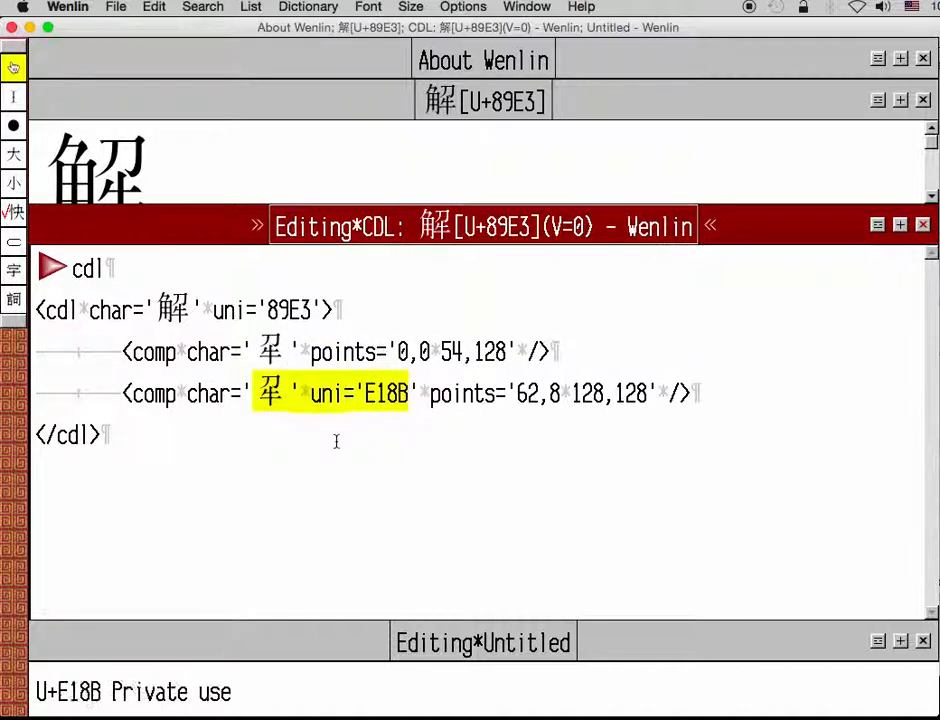
key(super+v)
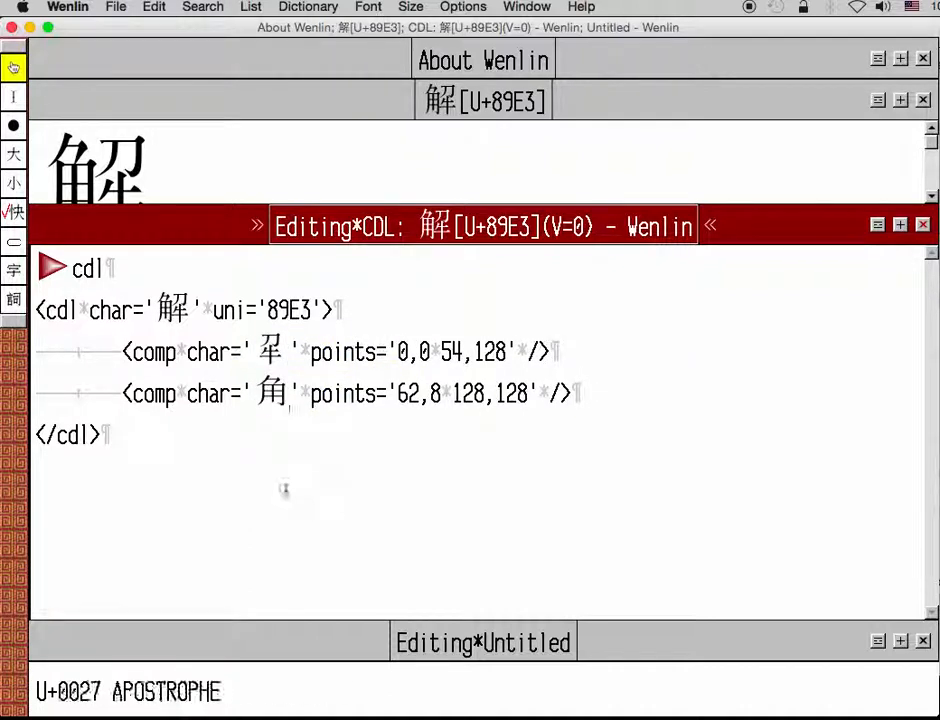
Redraw the edited 解 in the Stroking Box and nudge its component control points to 0,12–64,128 for U+E18B and 65,0–128,128 for 角
click(52, 269)
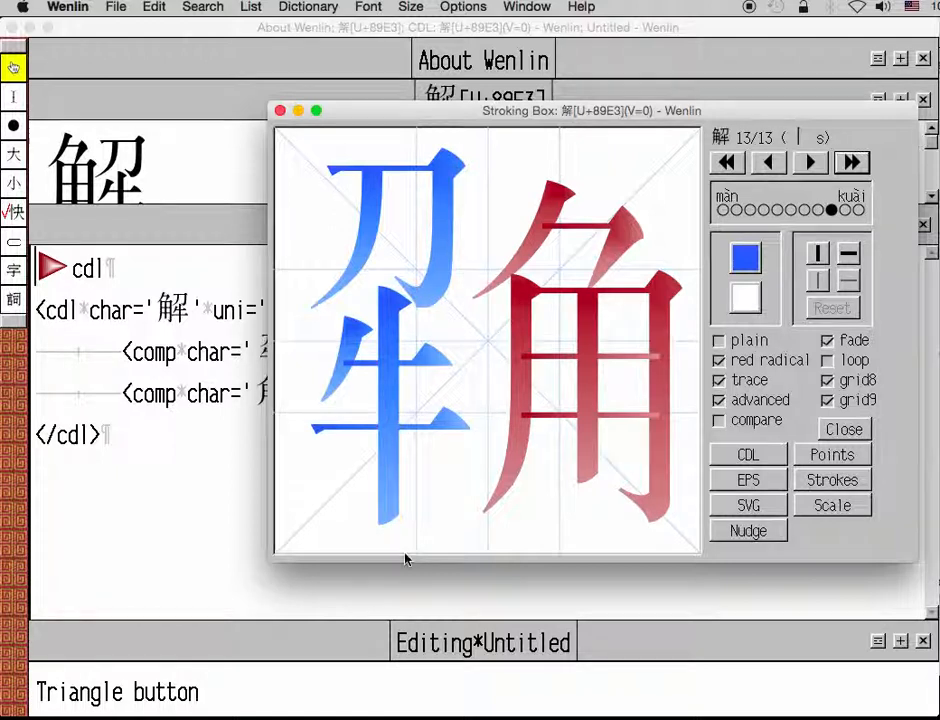
click(748, 531)
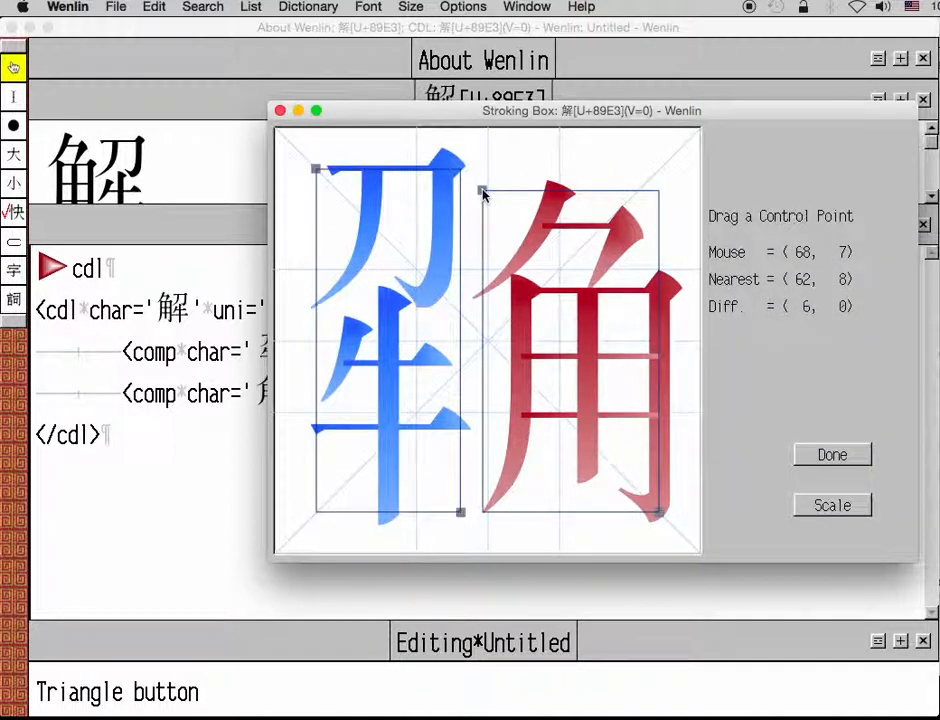
click(477, 145)
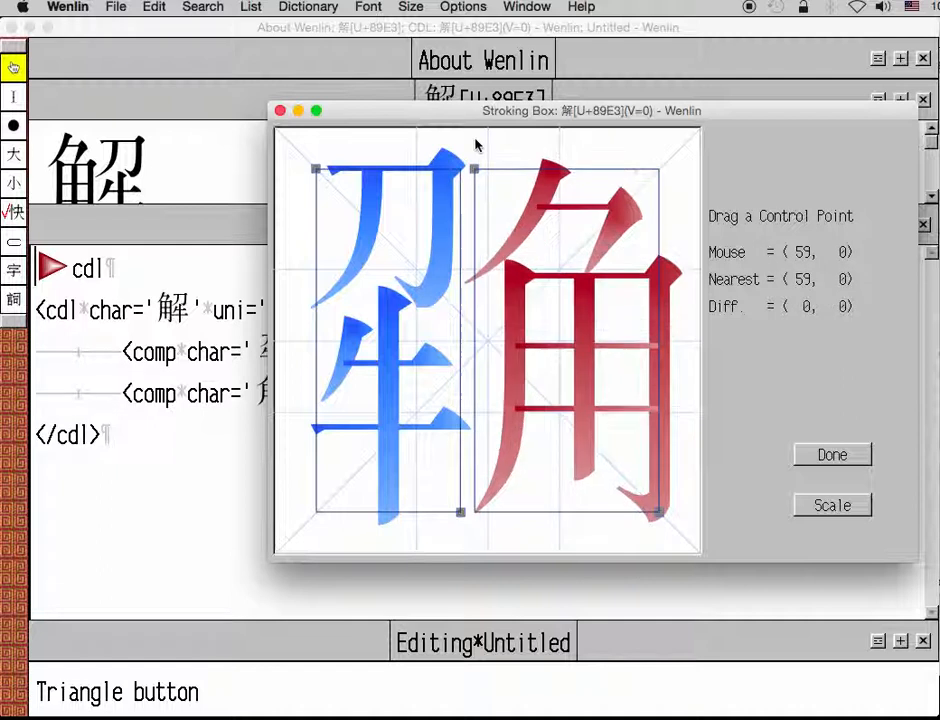
click(319, 204)
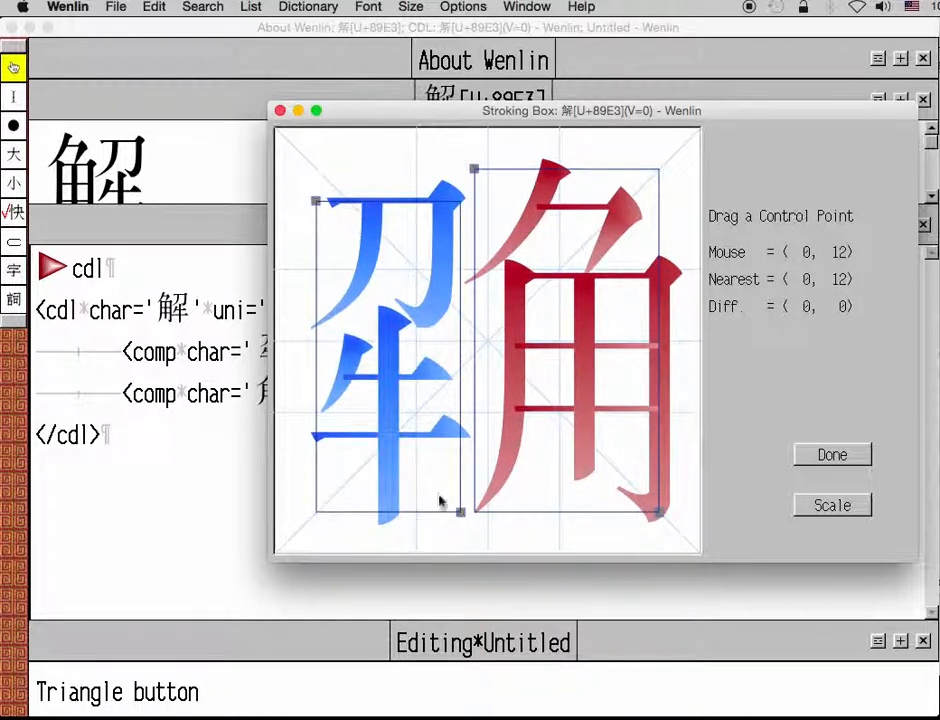
click(466, 515)
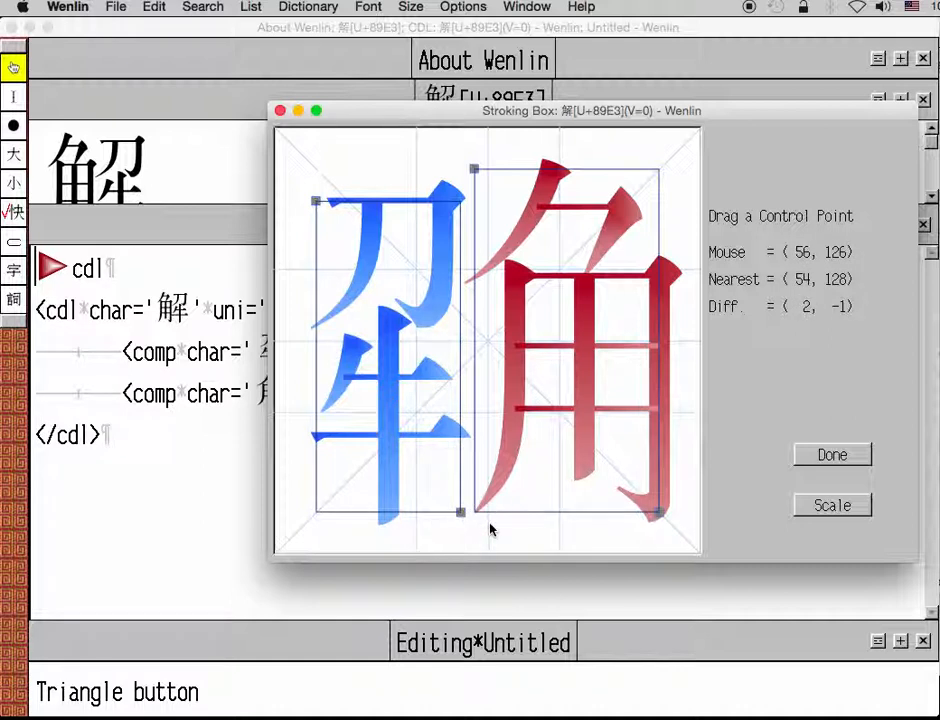
click(476, 170)
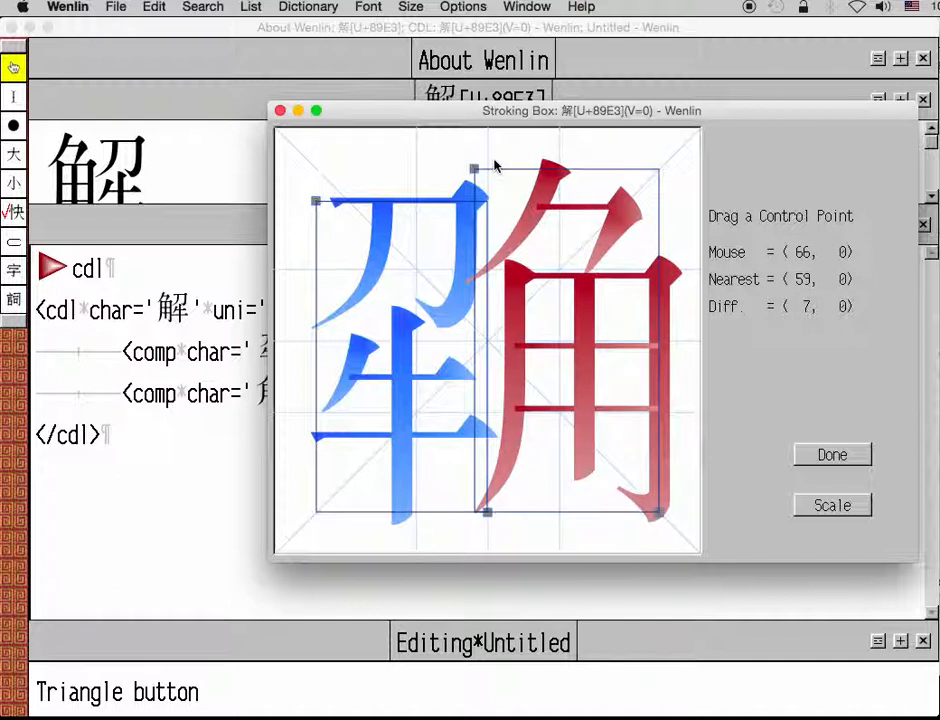
drag(494, 165, 495, 164)
click(492, 159)
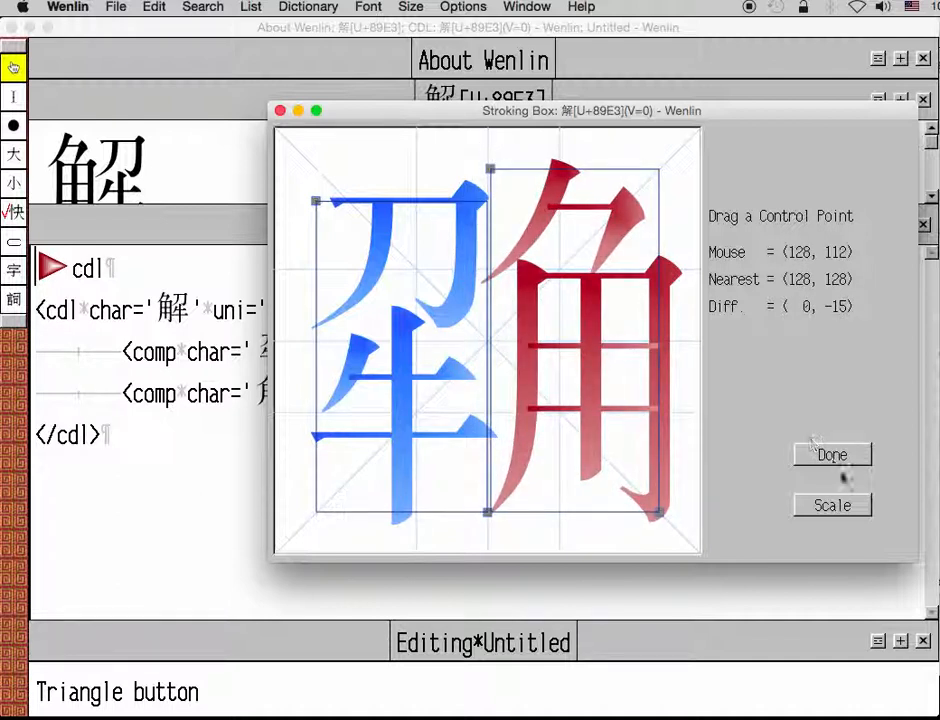
click(836, 455)
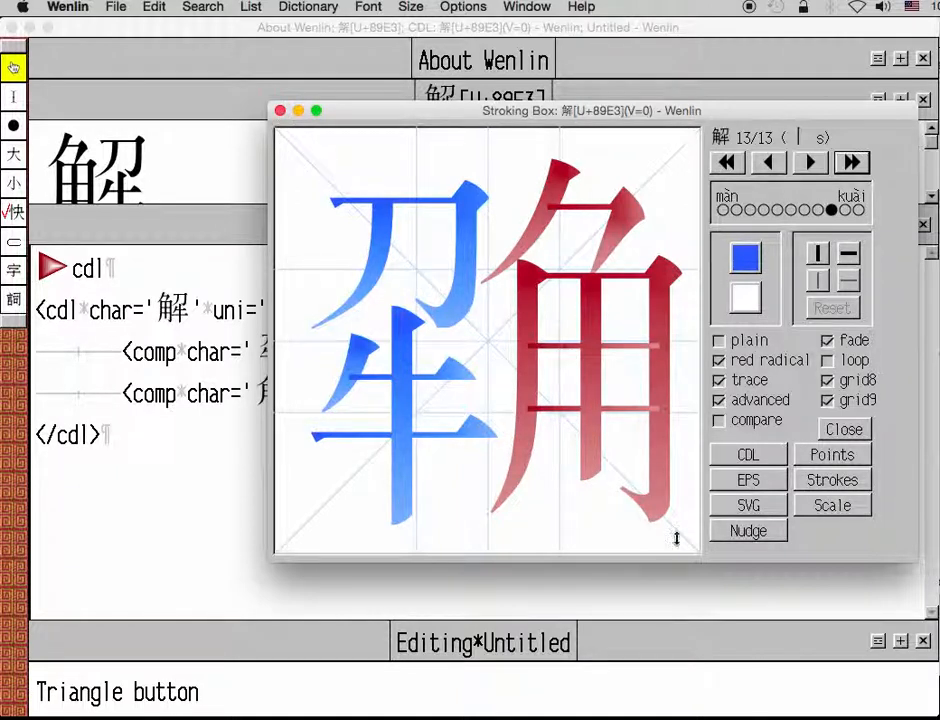
Add points='0,0 128,128' to the opening cdl tag, reduce its width value to 124, and redraw the character in the Stroking Box
click(172, 489)
click(318, 310)
key(Right)
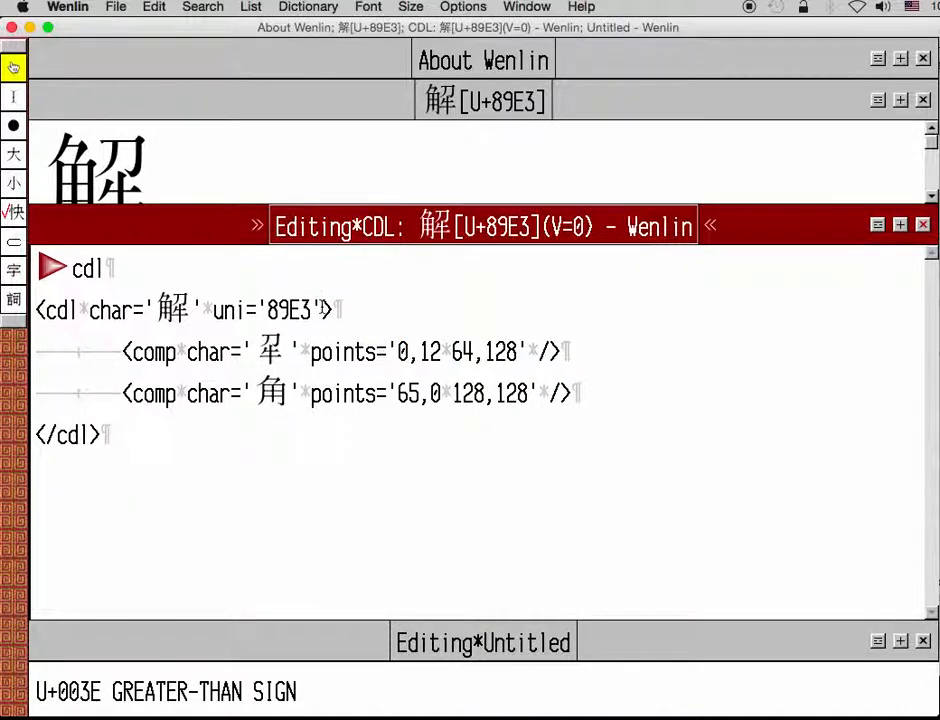
text(points='0,0 128,128')
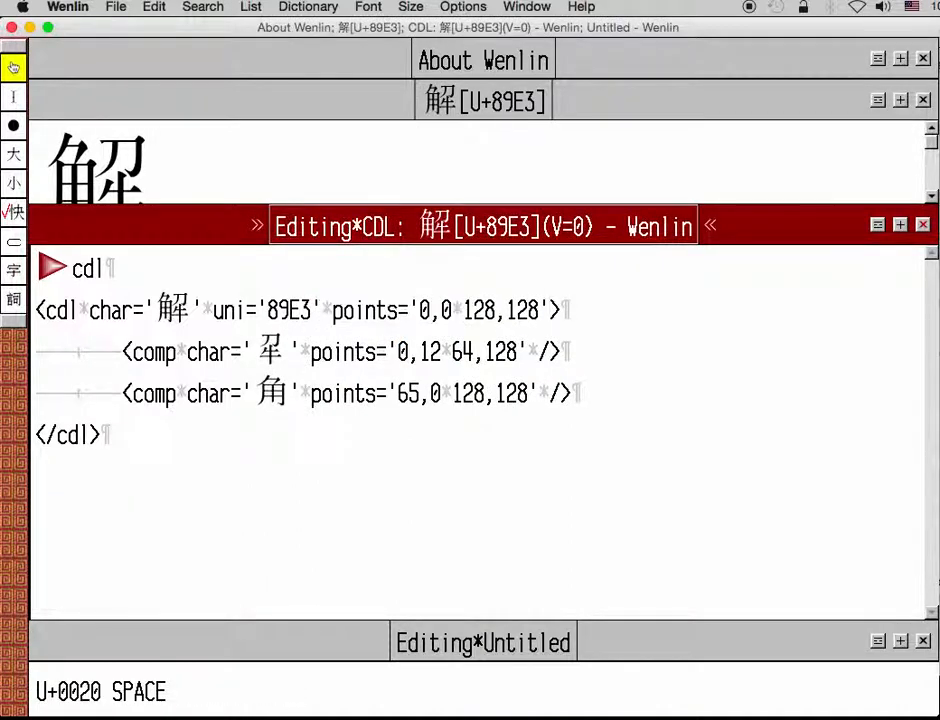
click(486, 311)
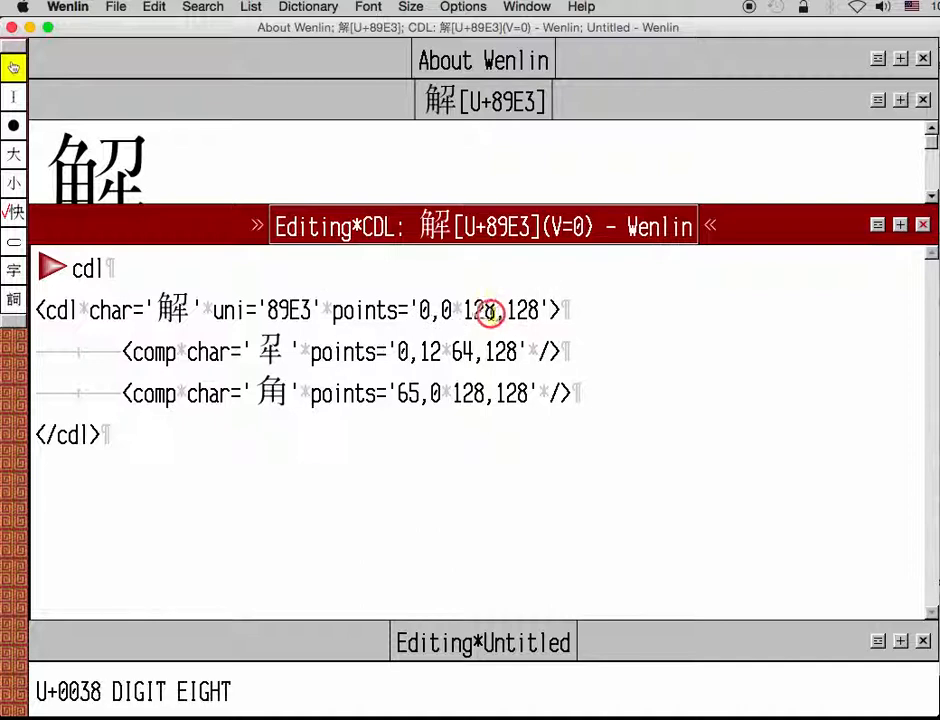
text(4)
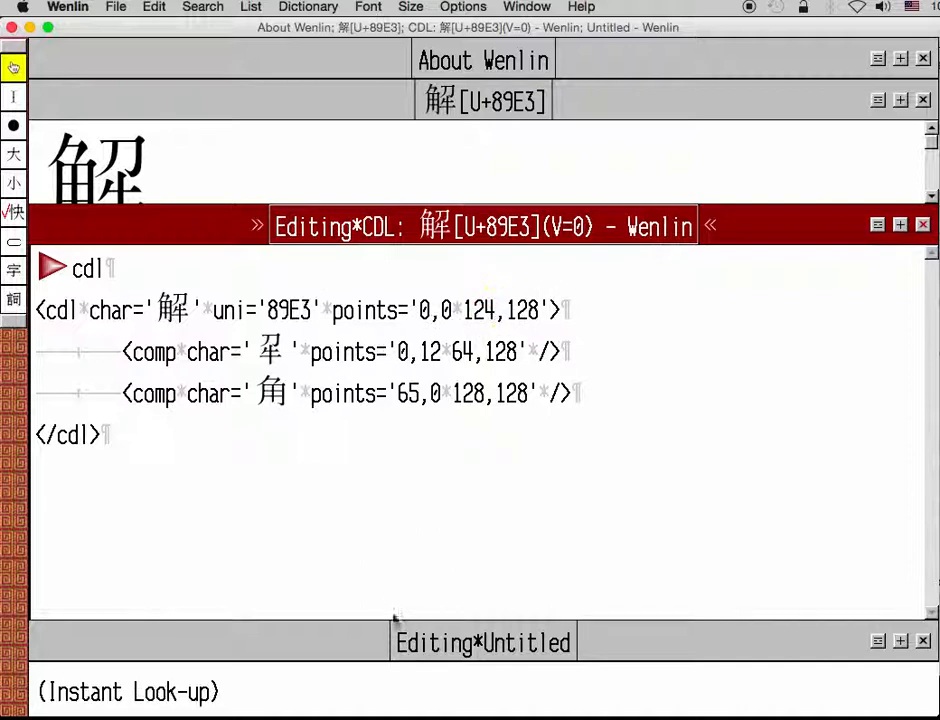
click(52, 269)
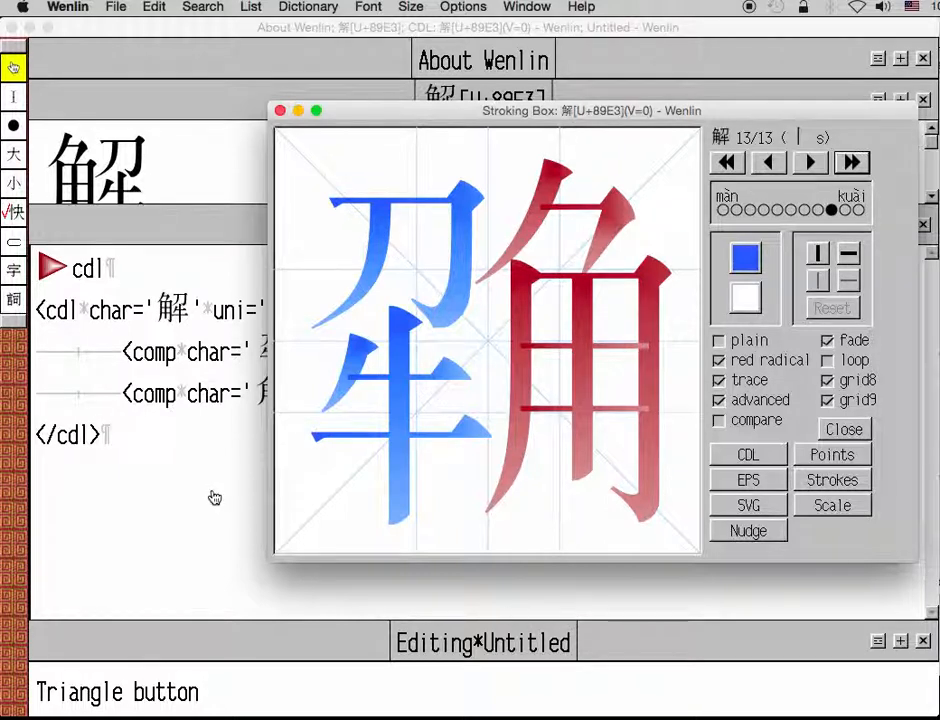
Expand the CDL of the swapped character to its strokes with commented components, and then to a plain list of strokes only
click(836, 483)
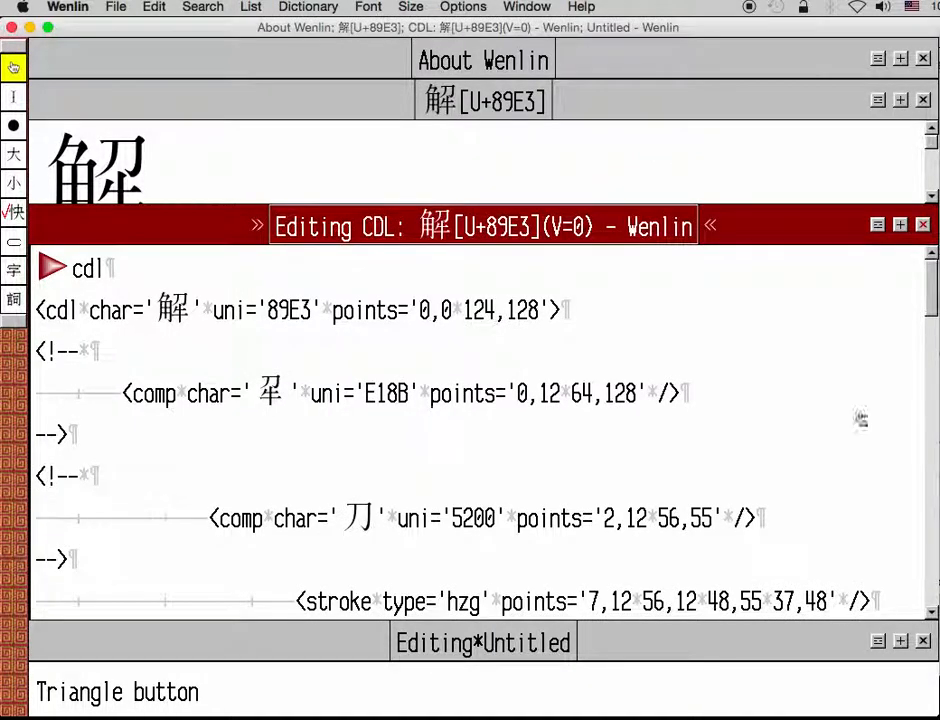
click(901, 224)
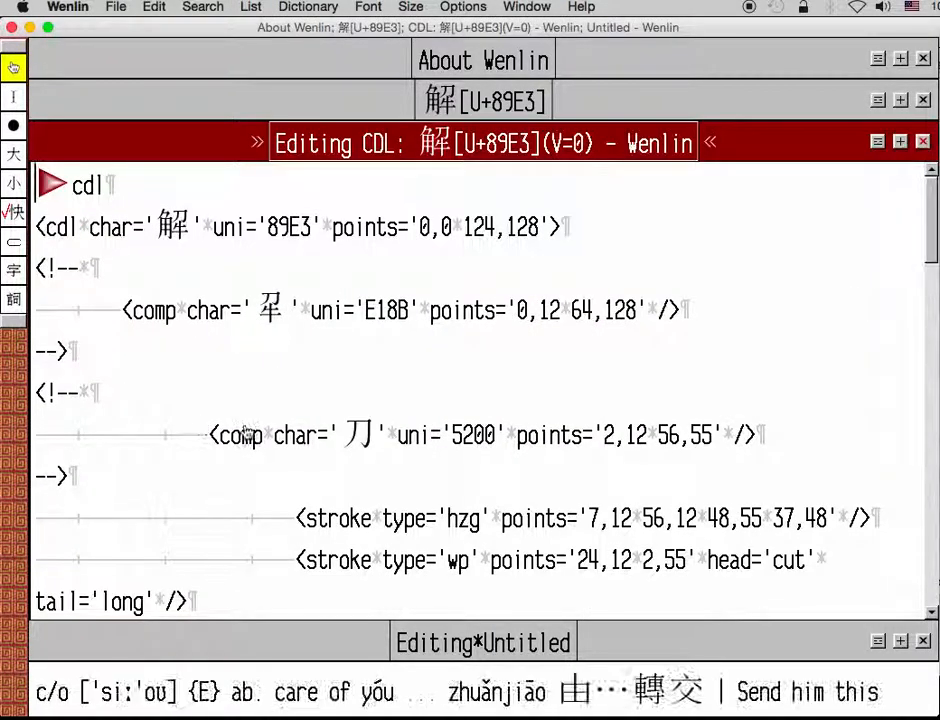
click(50, 183)
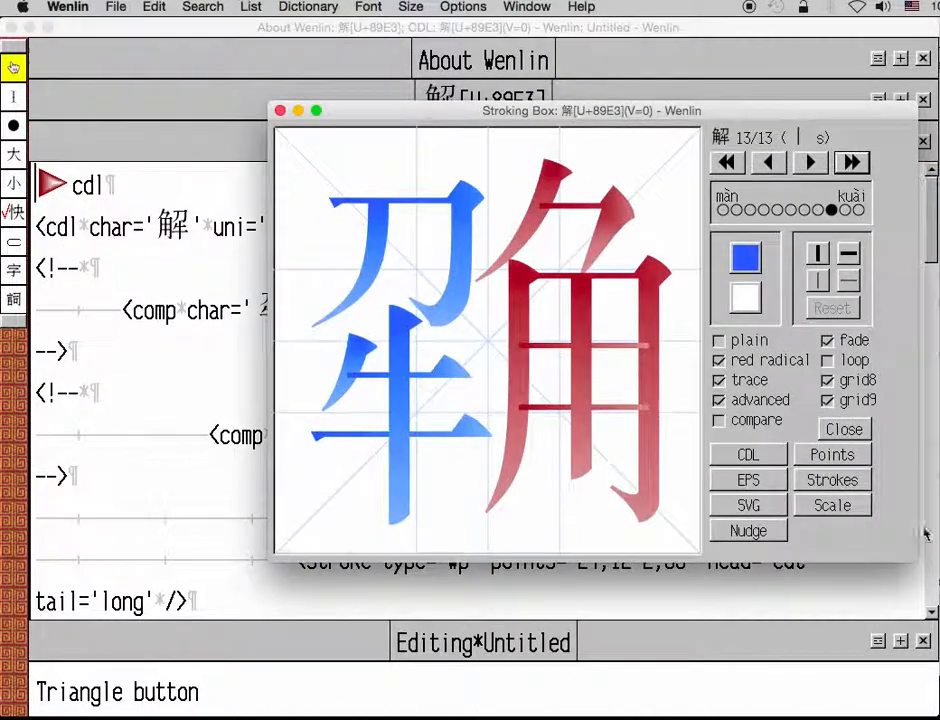
click(823, 483)
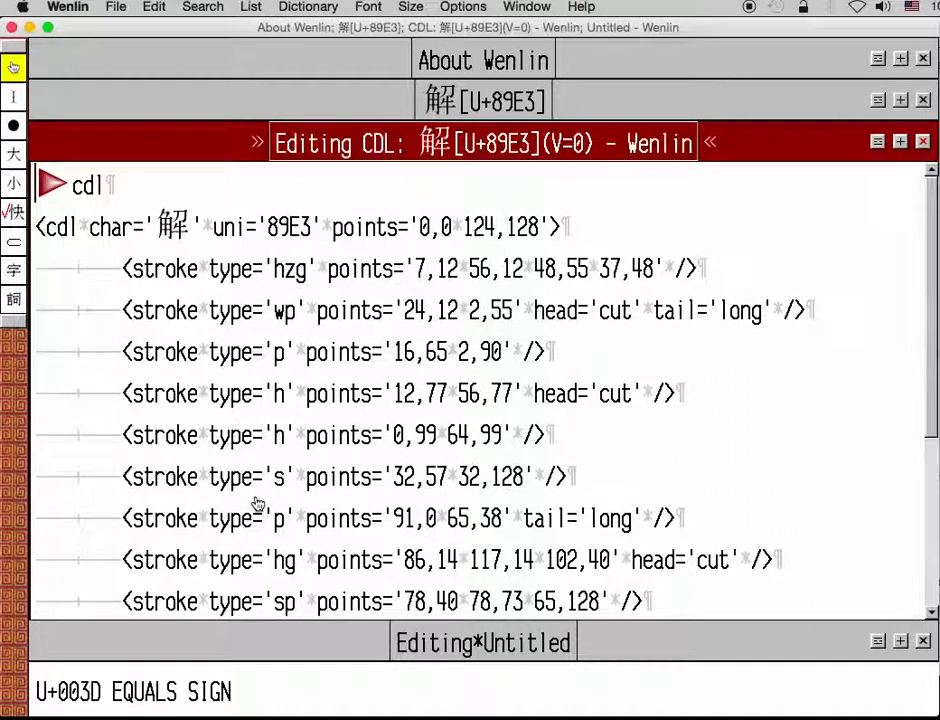
Put the swapped character as inline CDL into a new untitled document and arrange it above the earlier untitled document
click(50, 185)
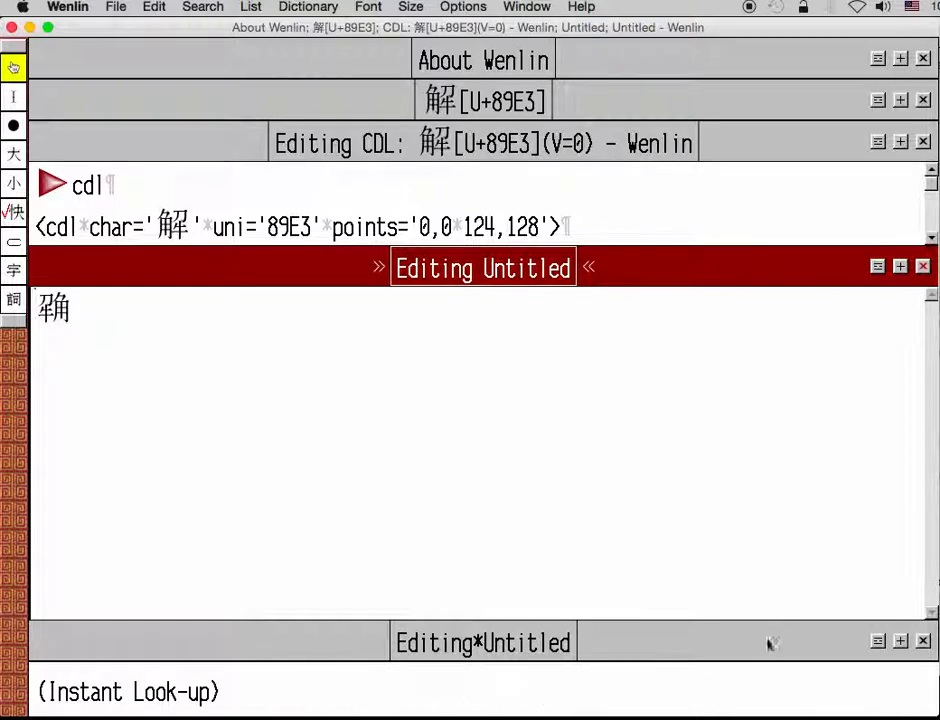
click(900, 266)
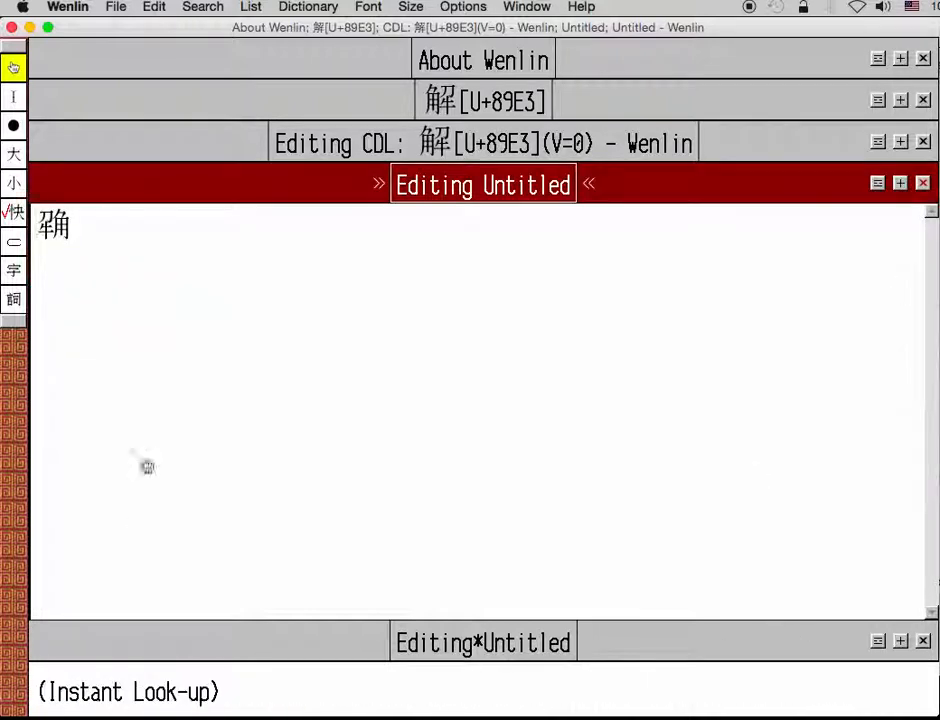
drag(328, 650, 345, 331)
Copy "Here is some 解 inline CDL text!" from the earlier document after the inline swapped character, ending with a line break and the codes hidden
click(115, 227)
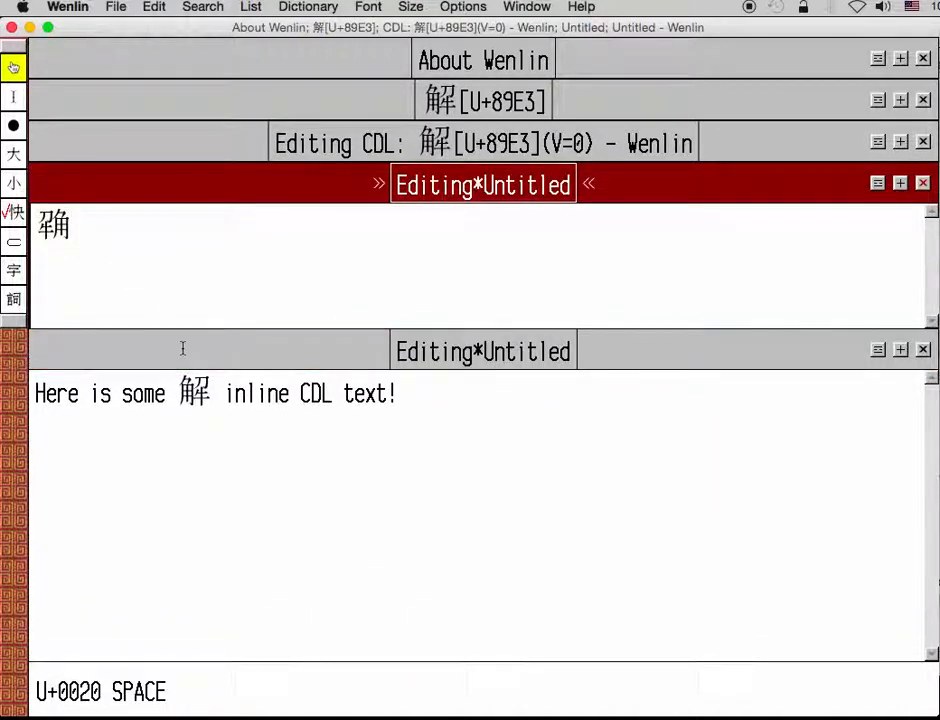
key(super+3)
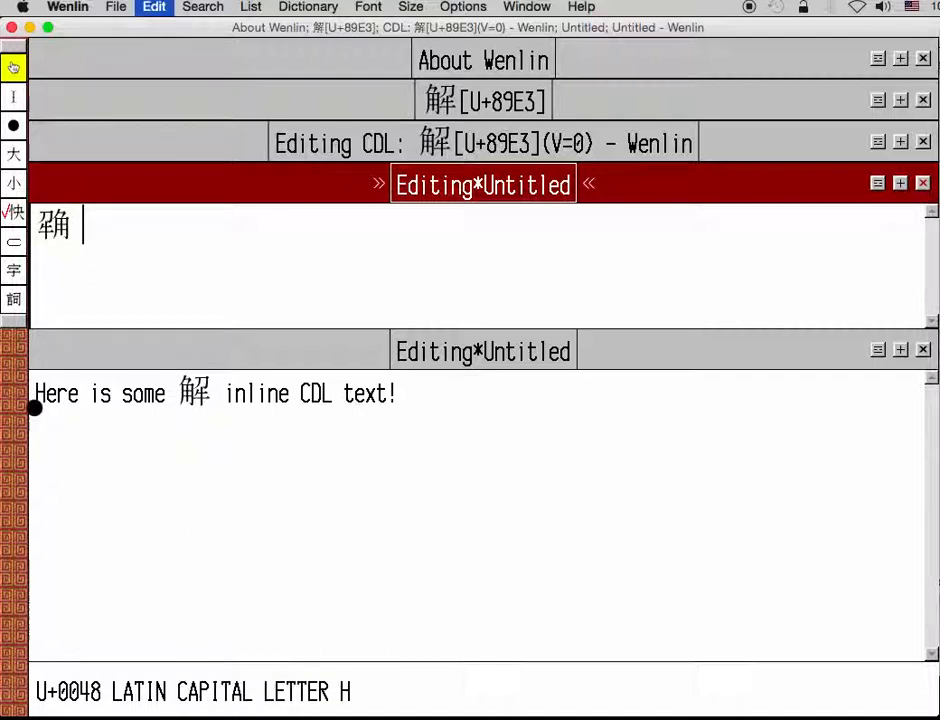
drag(40, 393, 434, 391)
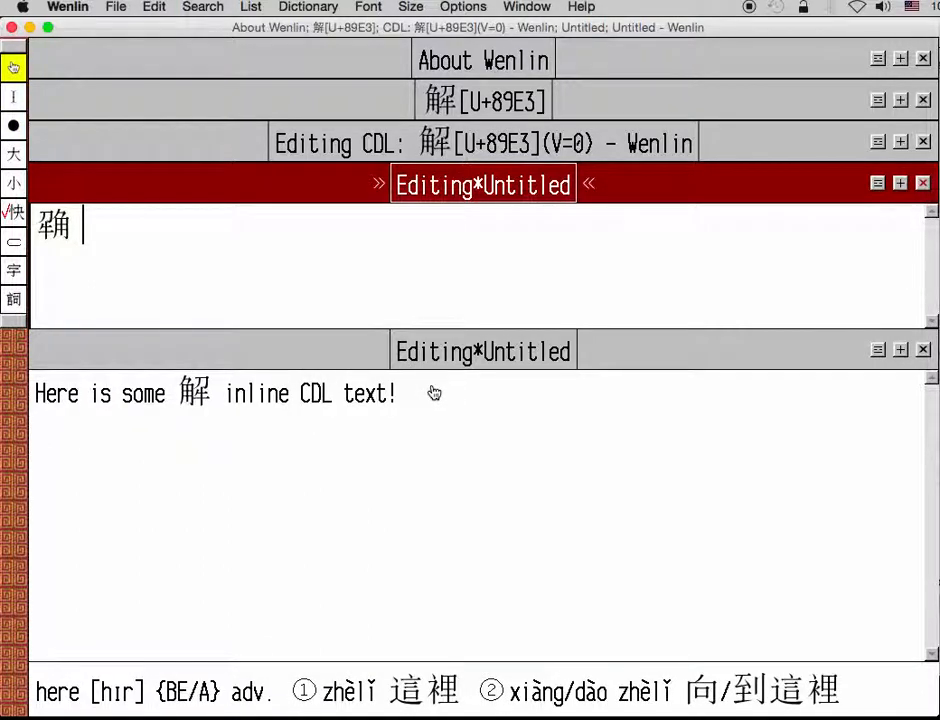
key(super+v)
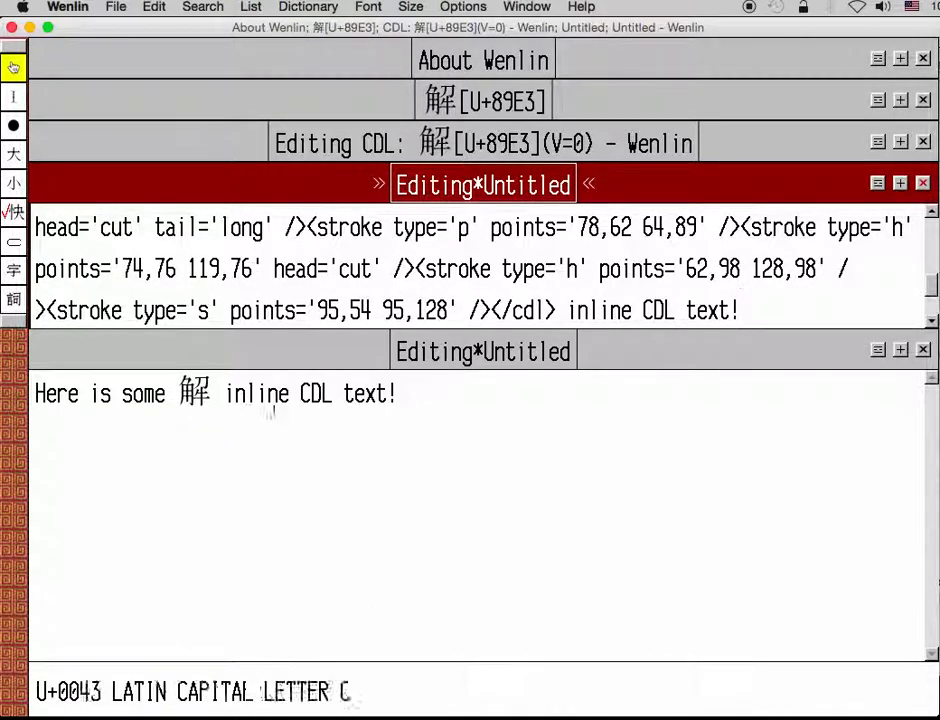
key(Return)
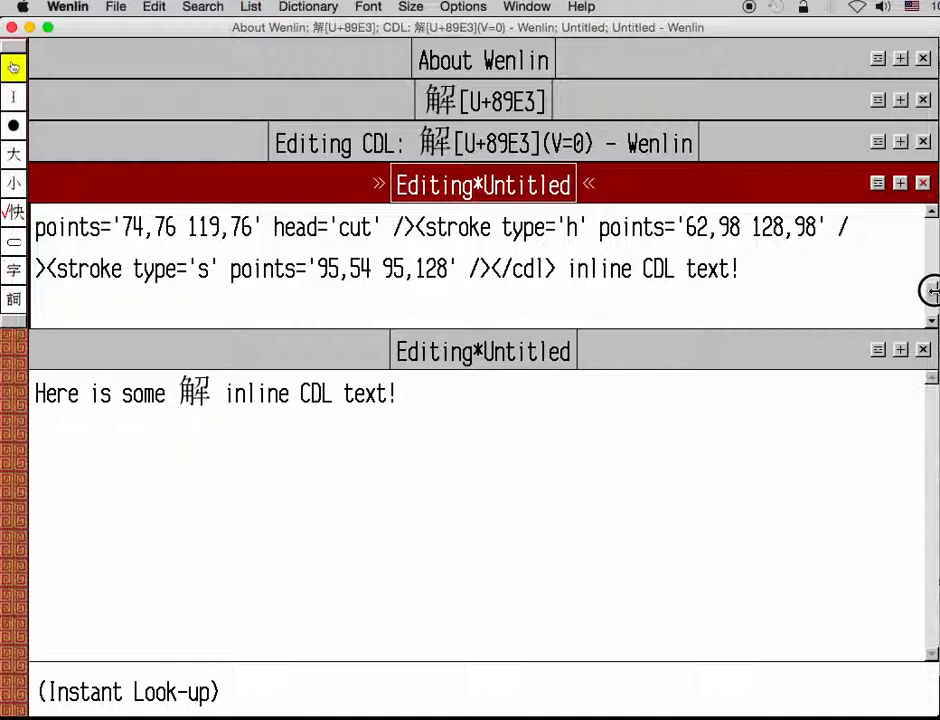
drag(931, 292, 926, 295)
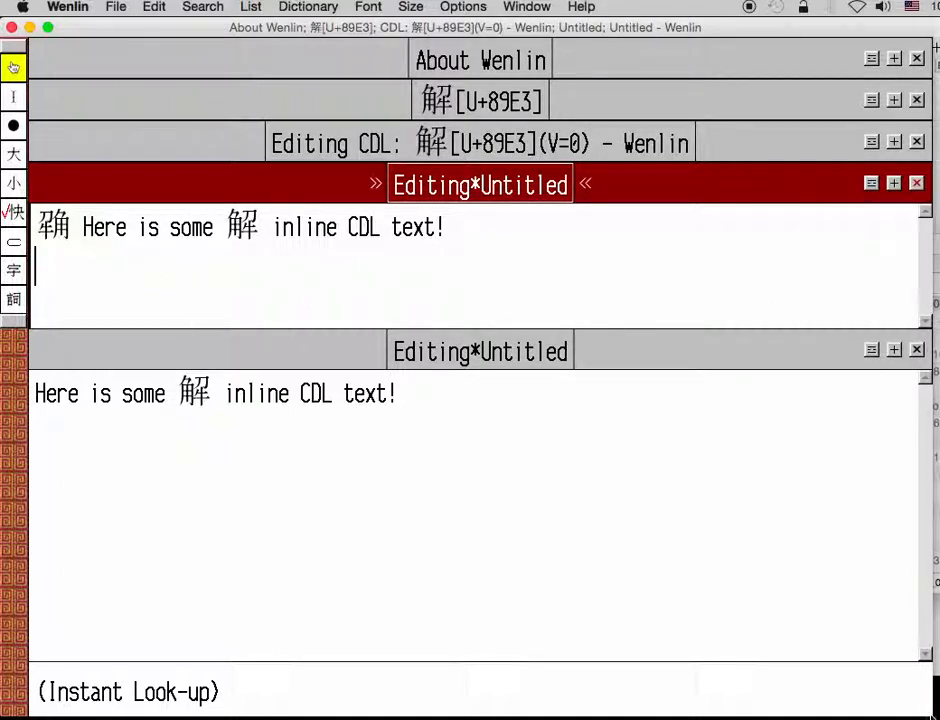
mouse_move(925, 703)
mouse_down()
mouse_move(928, 712)
mouse_move(918, 712)
mouse_up()
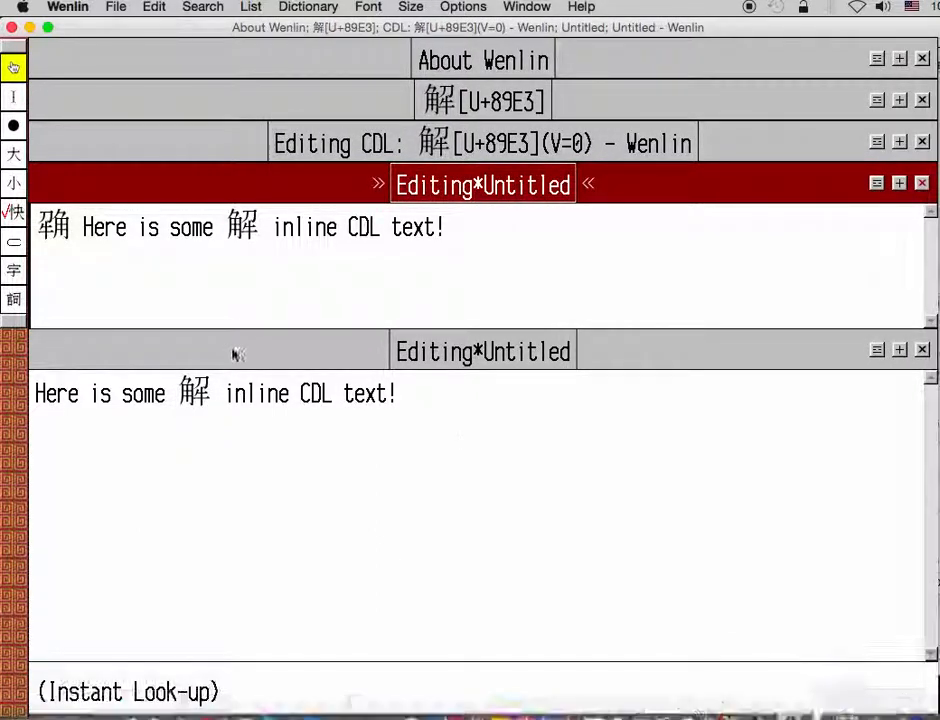
Enlarge the upper untitled document, show its codes to read through the CDL markup of both inline characters, and hide the codes again
click(900, 184)
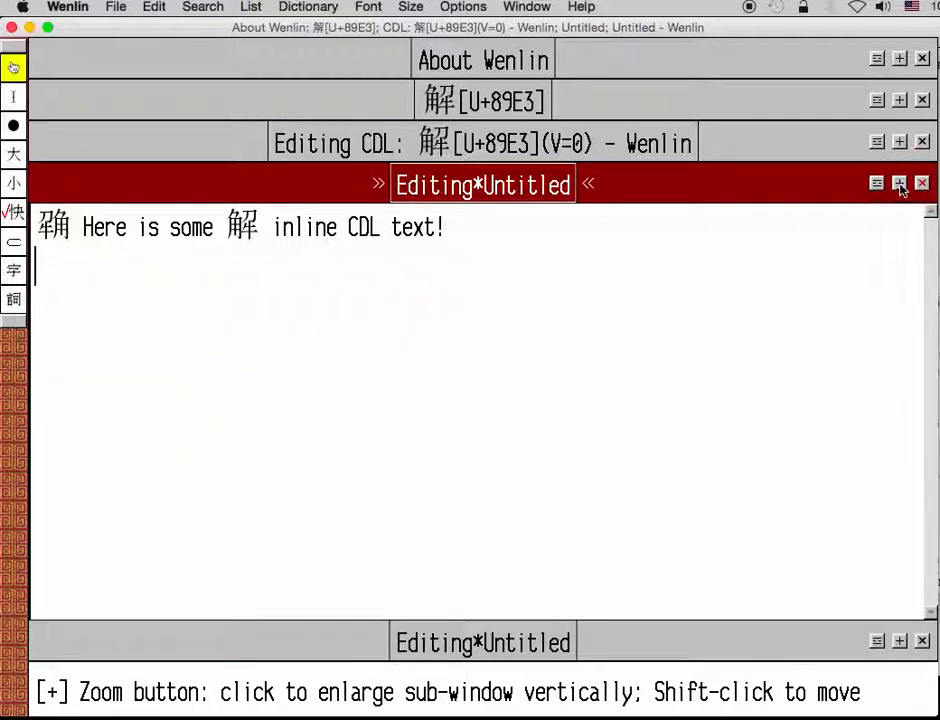
click(12, 245)
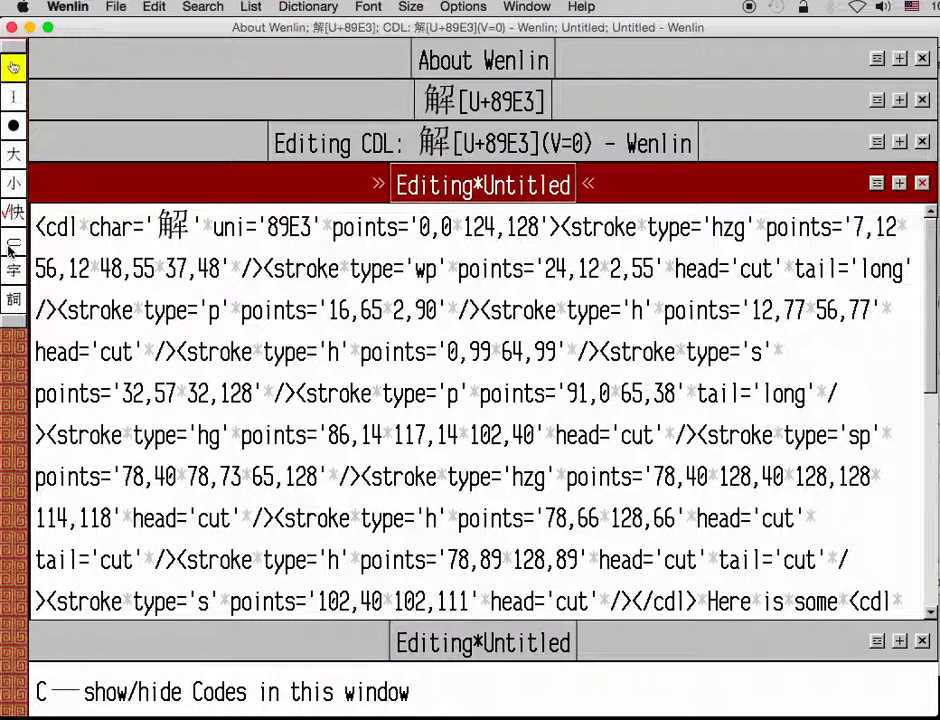
scroll(459, 432, down, 3)
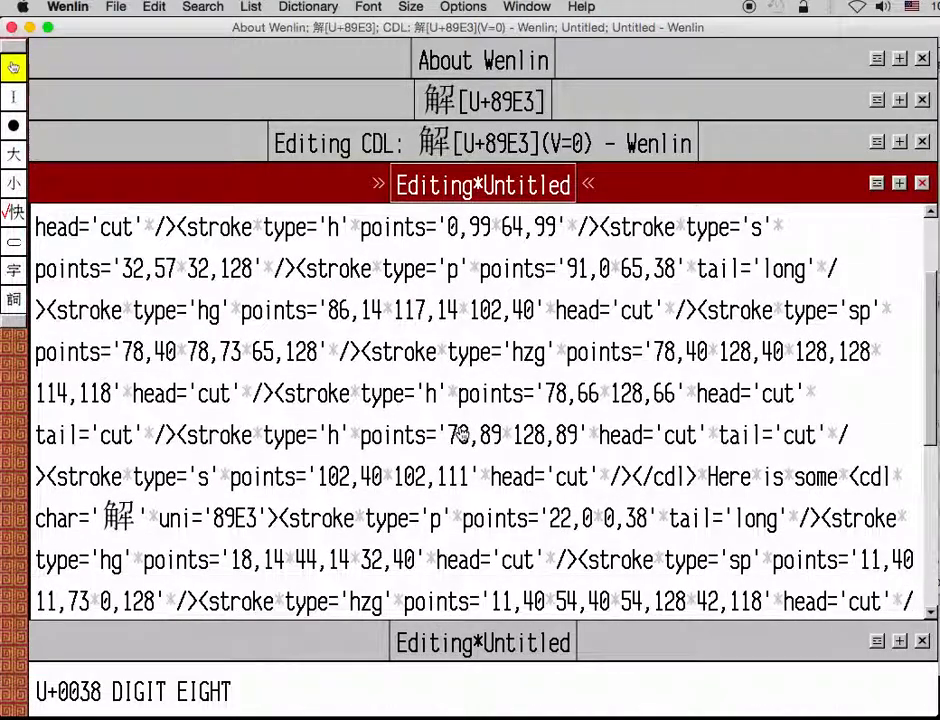
scroll(459, 432, down, 3)
scroll(462, 426, down, 2)
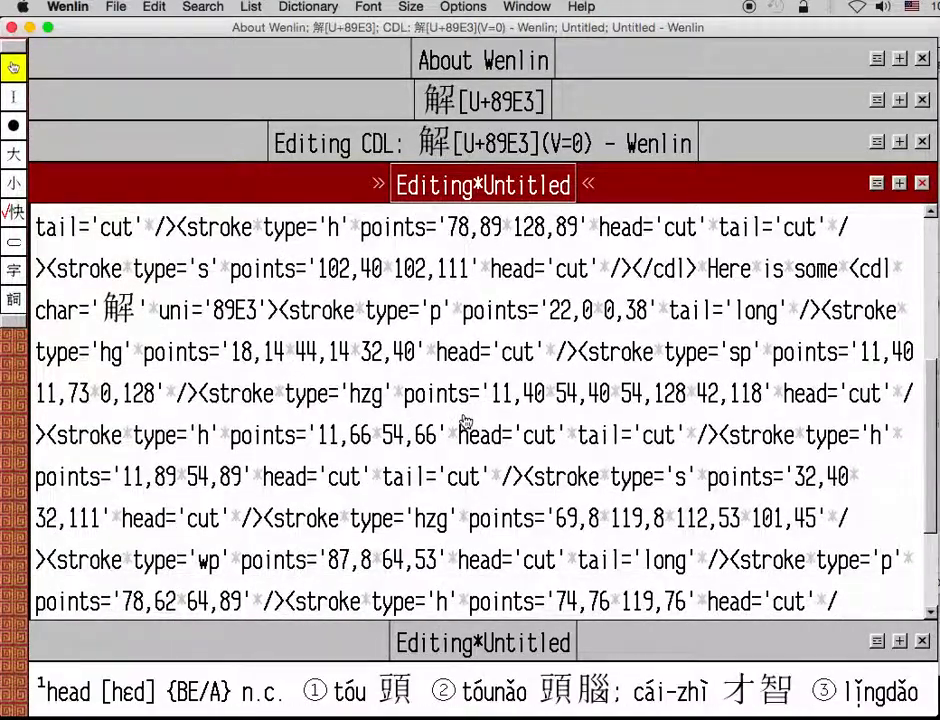
scroll(463, 422, down, 4)
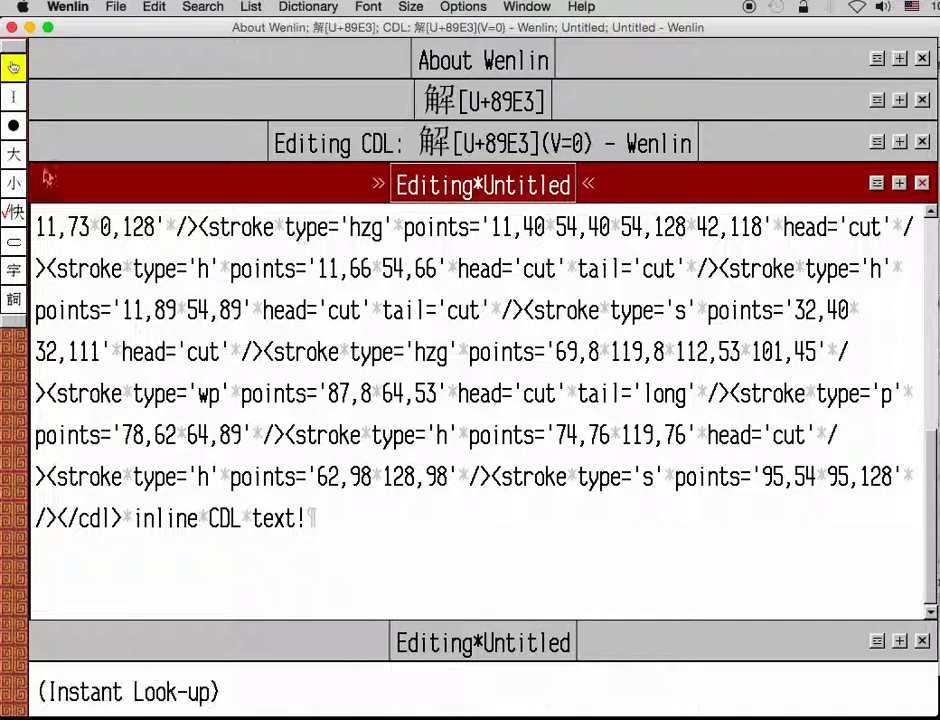
click(13, 243)
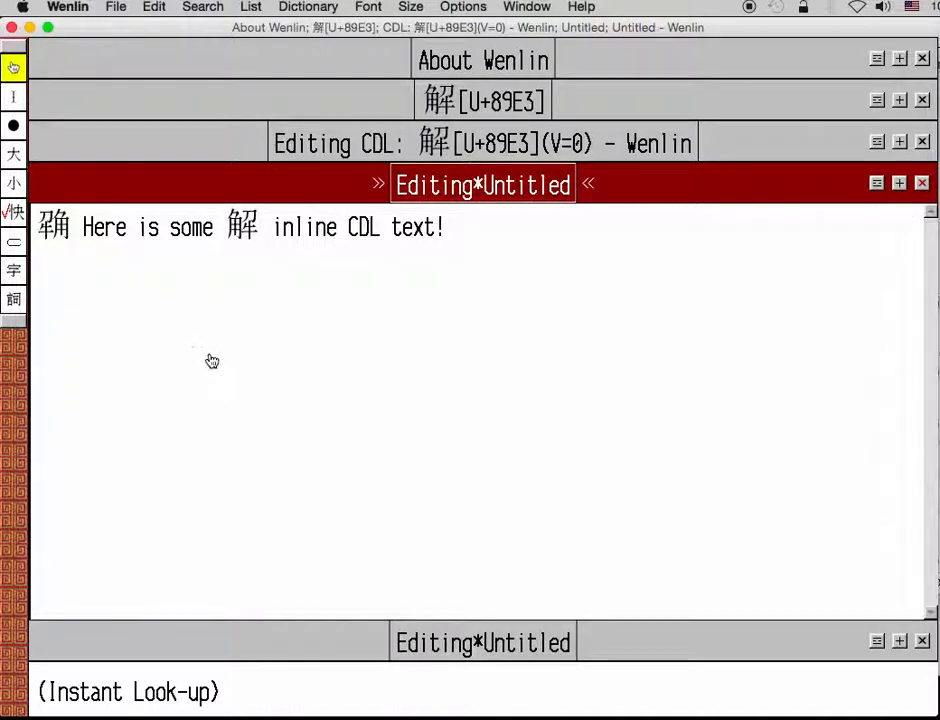
Replace "Here is some" between the swapped character and 解 with a slash
drag(86, 228, 216, 228)
key(super+k)
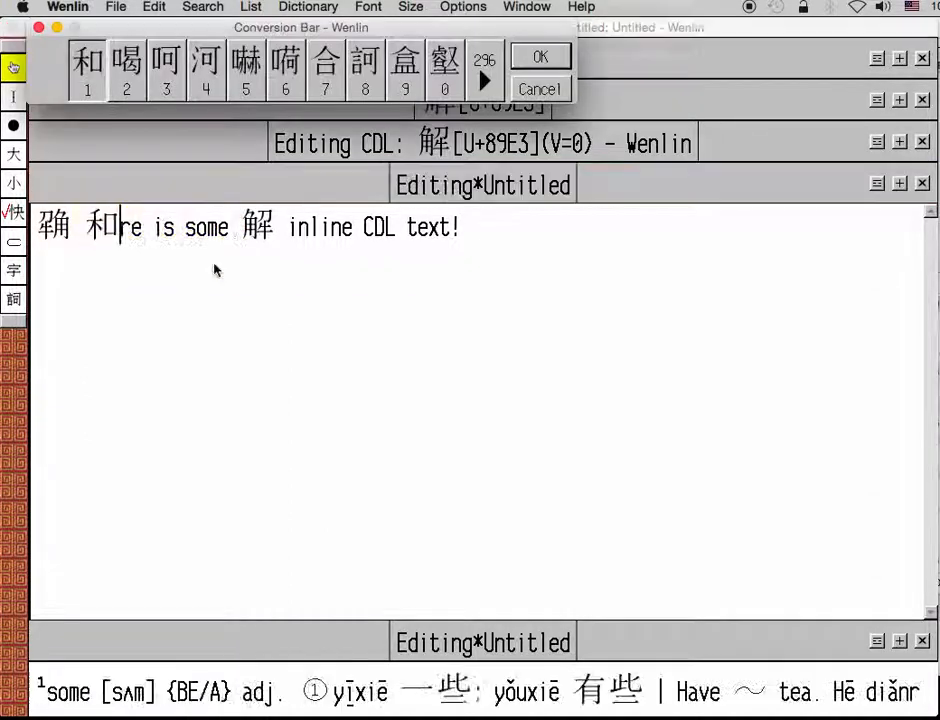
key(super+z)
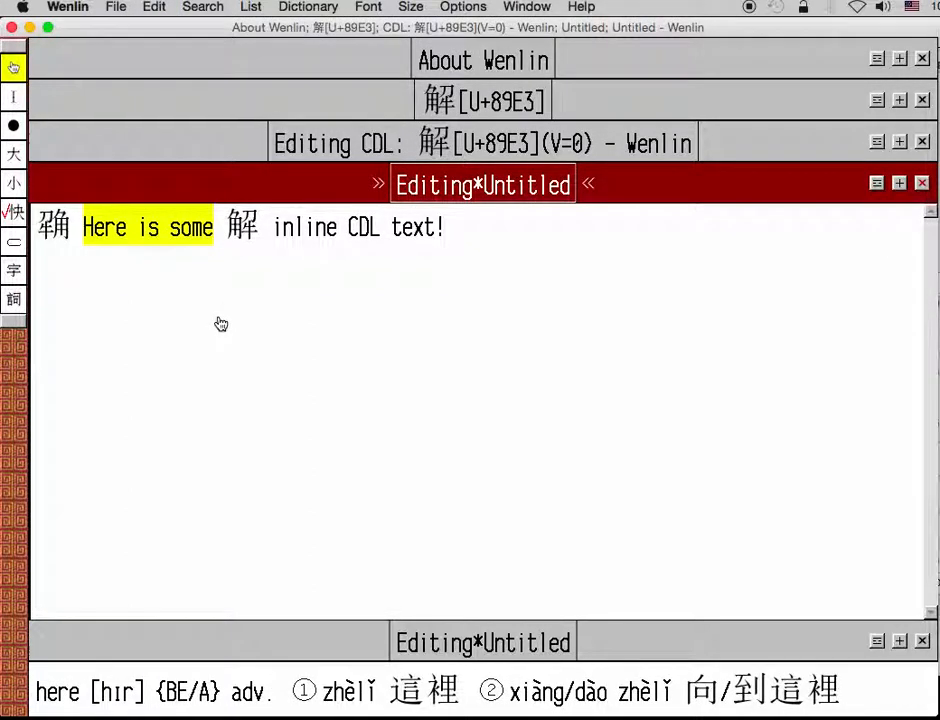
key(BackSpace)
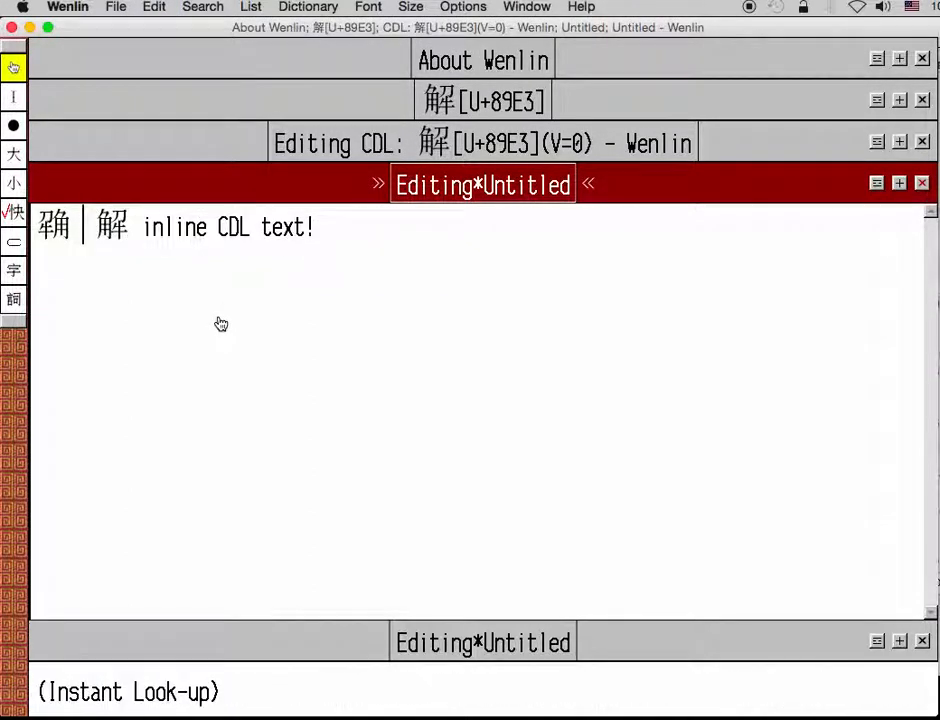
text(/)
click(137, 329)
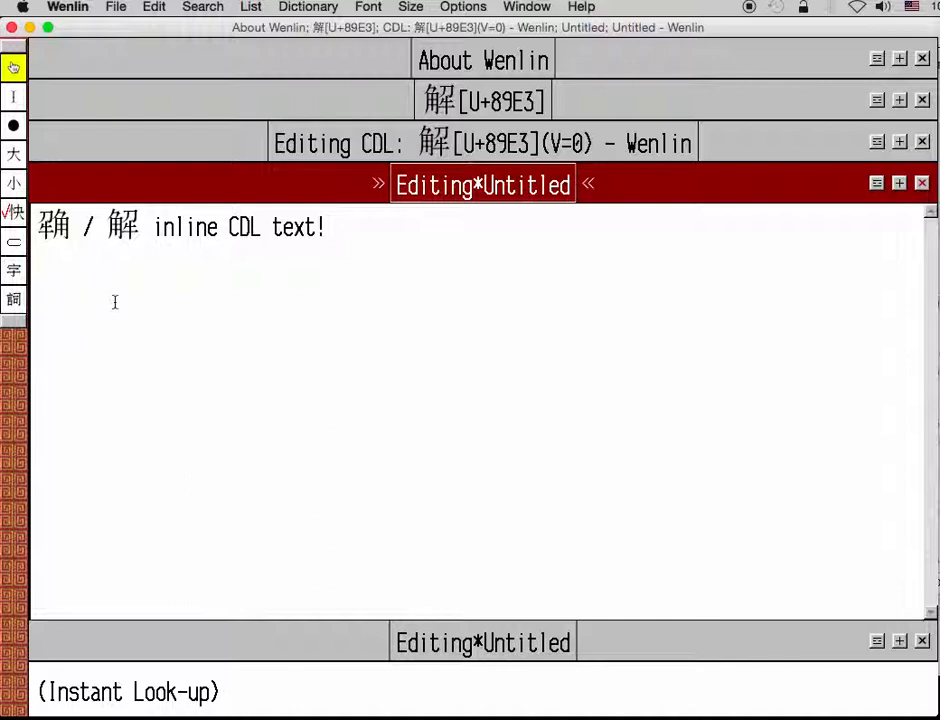
Delete "inline CDL text" after 解, keeping the exclamation mark
mouse_move(155, 228)
drag(155, 228, 318, 226)
key(BackSpace)
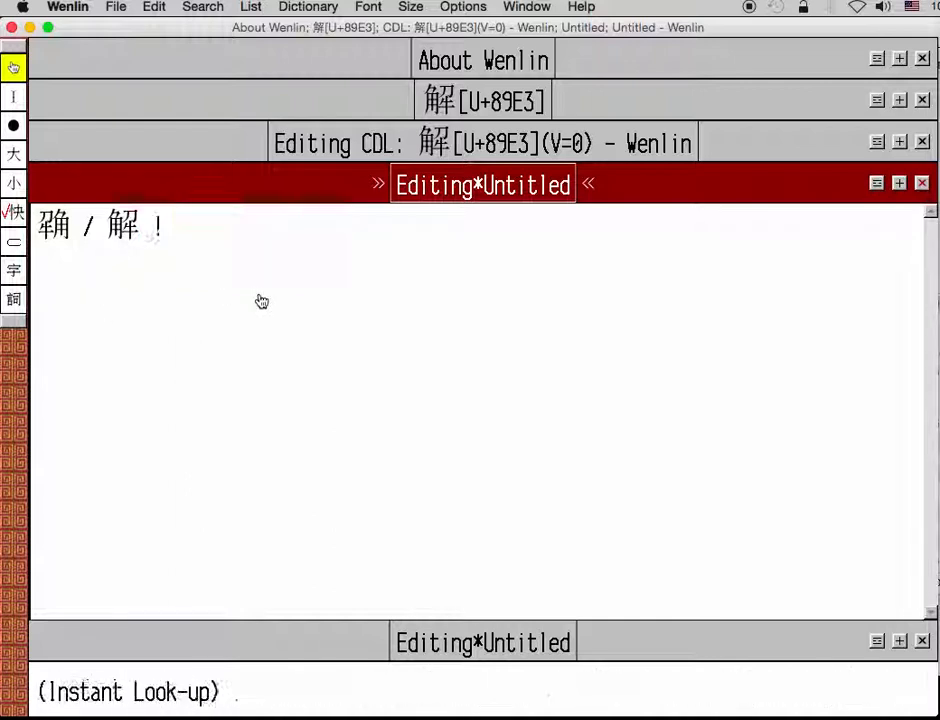
click(64, 327)
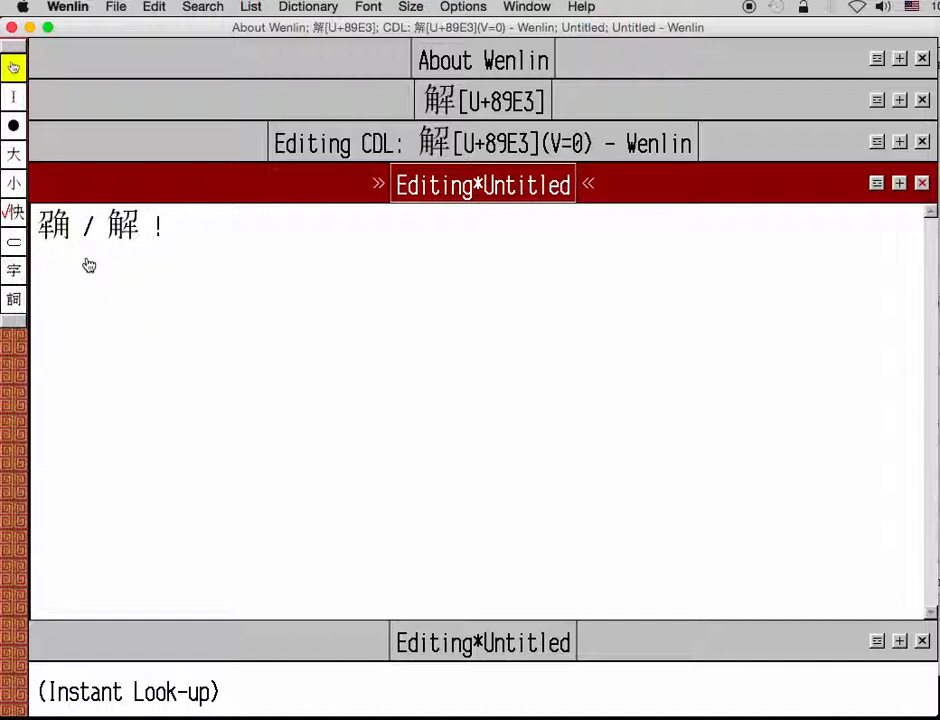
click(71, 227)
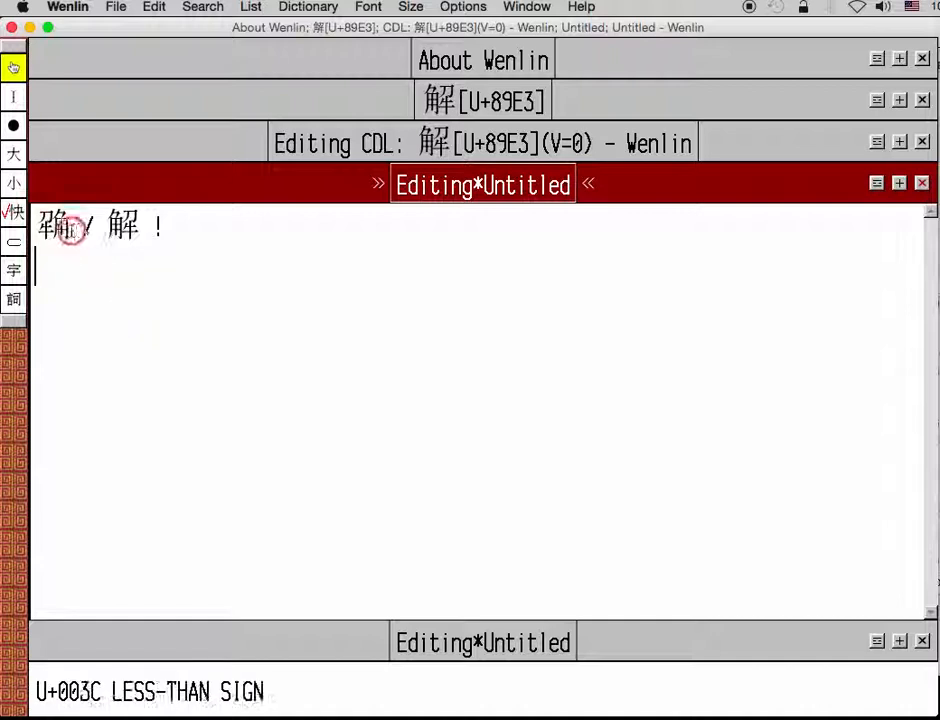
click(87, 397)
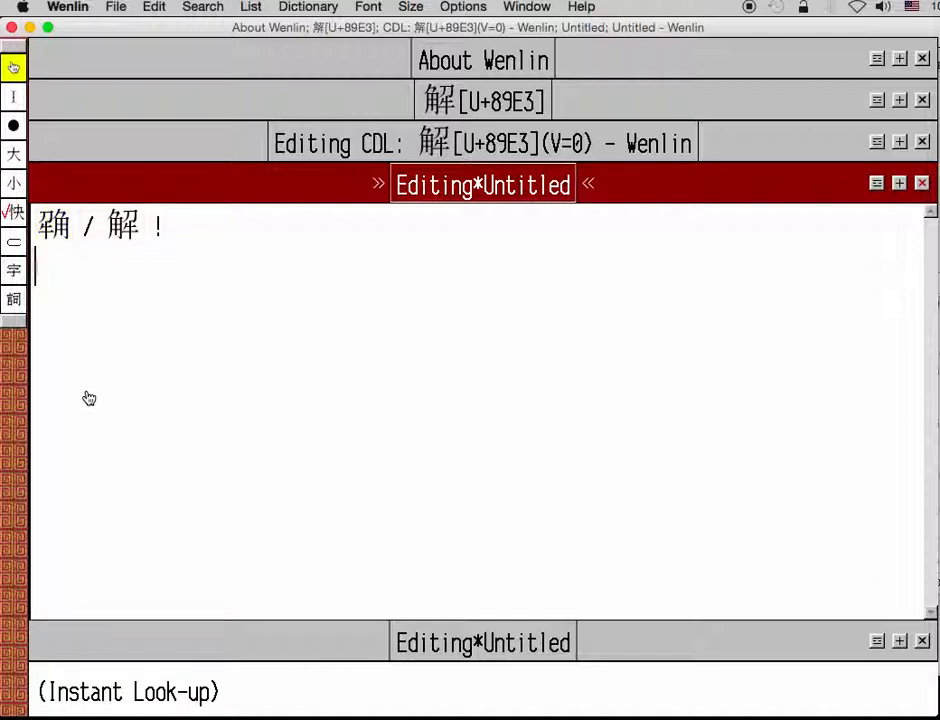